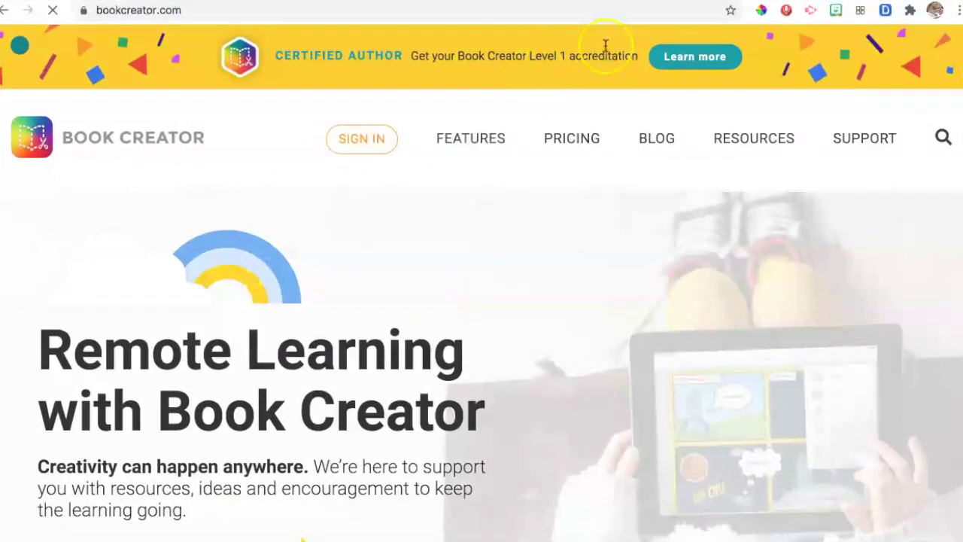
# On the Google Site, follow the Meet the Teacher image's read.bookcreator.com link to open the book.
pyautogui.hotkey('ctrl', 'w')
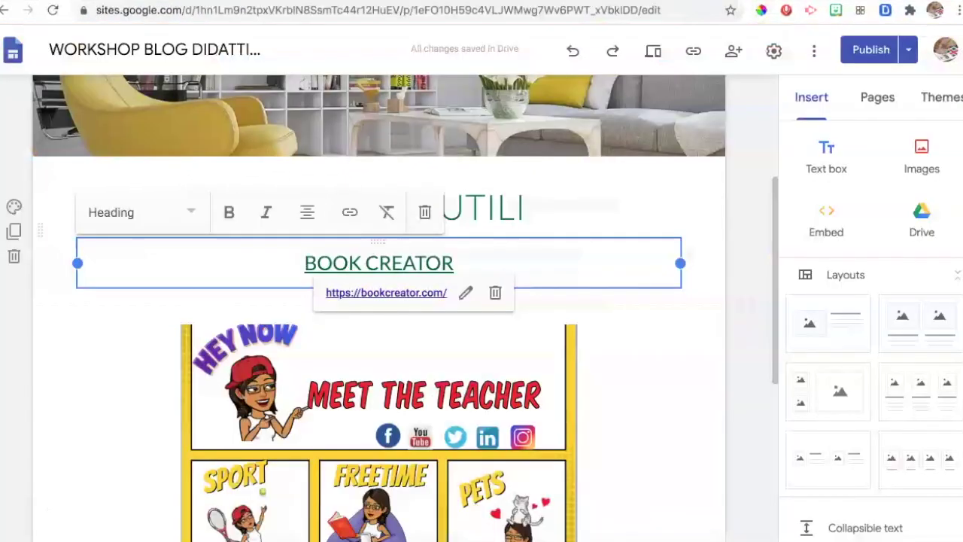
pyautogui.click(614, 292)
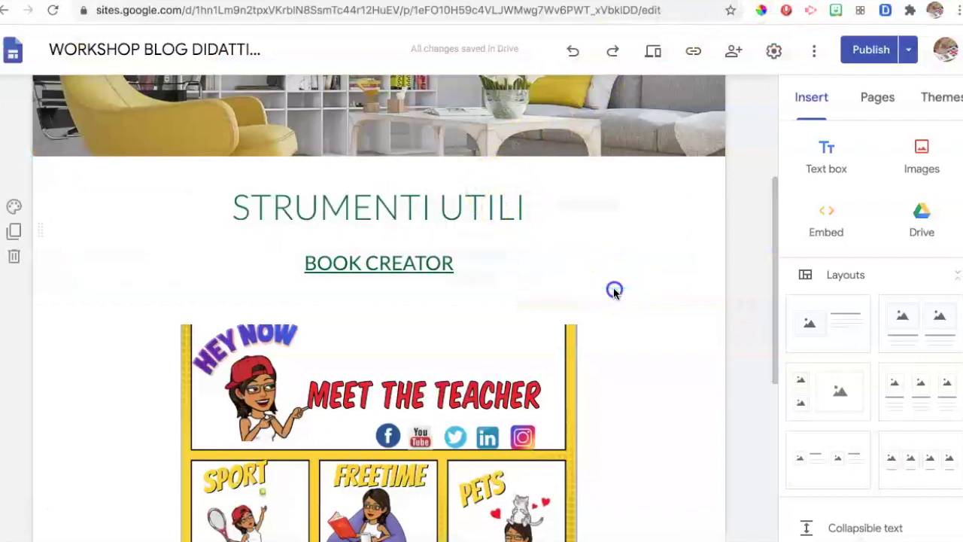
pyautogui.click(414, 435)
pyautogui.scroll(-3, 338, 366)
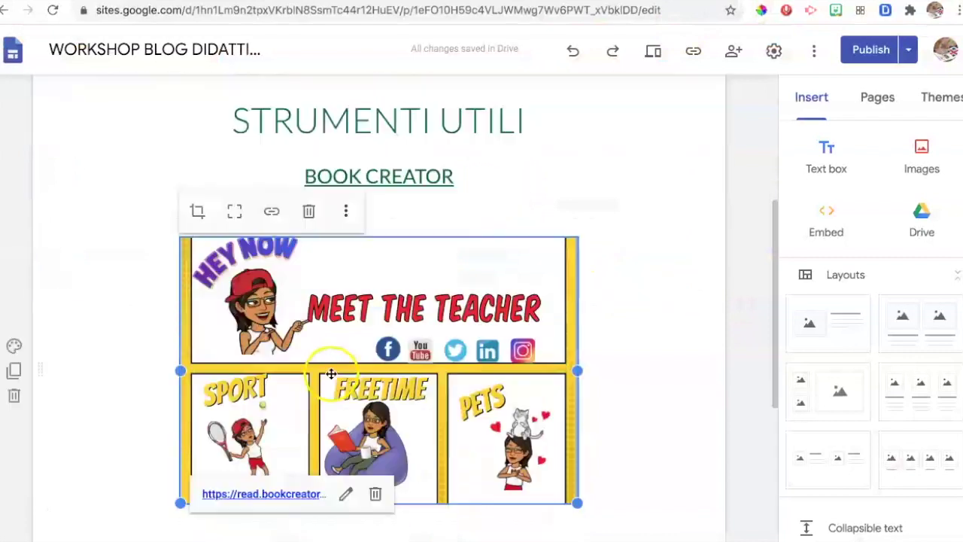
pyautogui.click(272, 398)
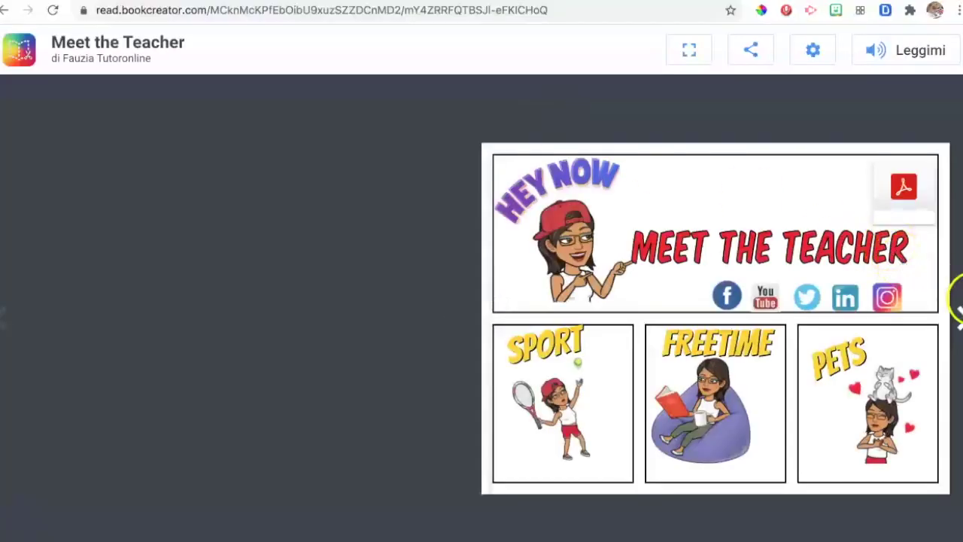
# Page forward through the Meet the Teacher book to its last page, 6 of 6.
pyautogui.click(959, 317)
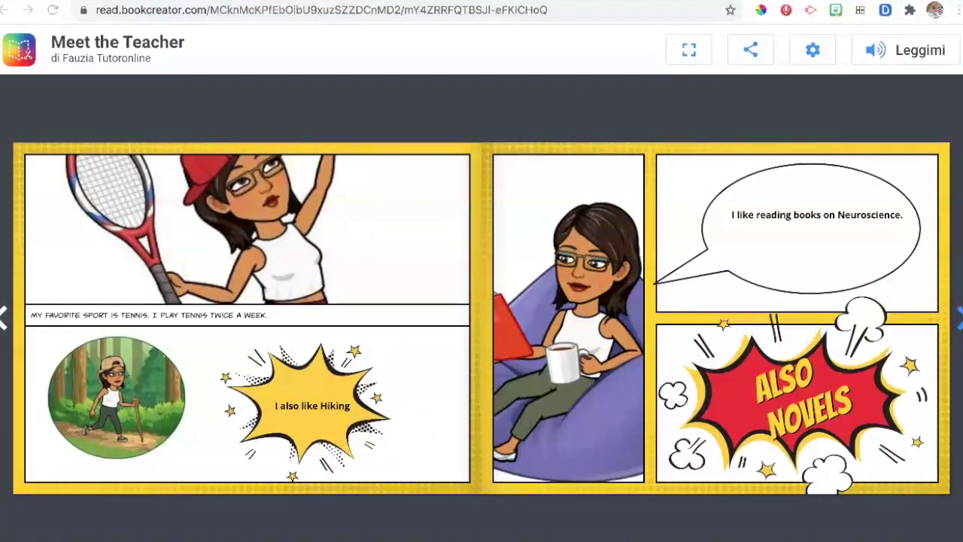
pyautogui.click(959, 320)
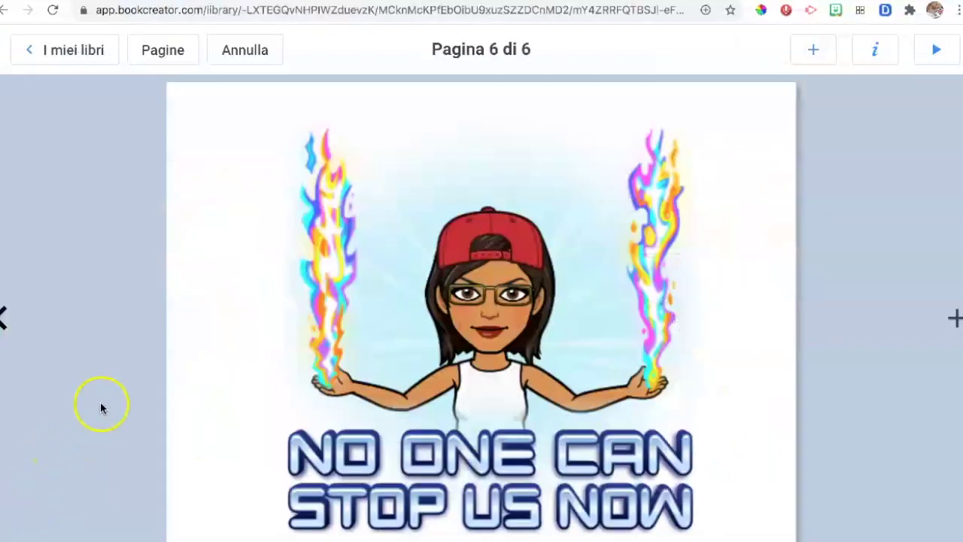
# Go back to I miei libri and open Meet the Teacher for editing.
pyautogui.click(88, 58)
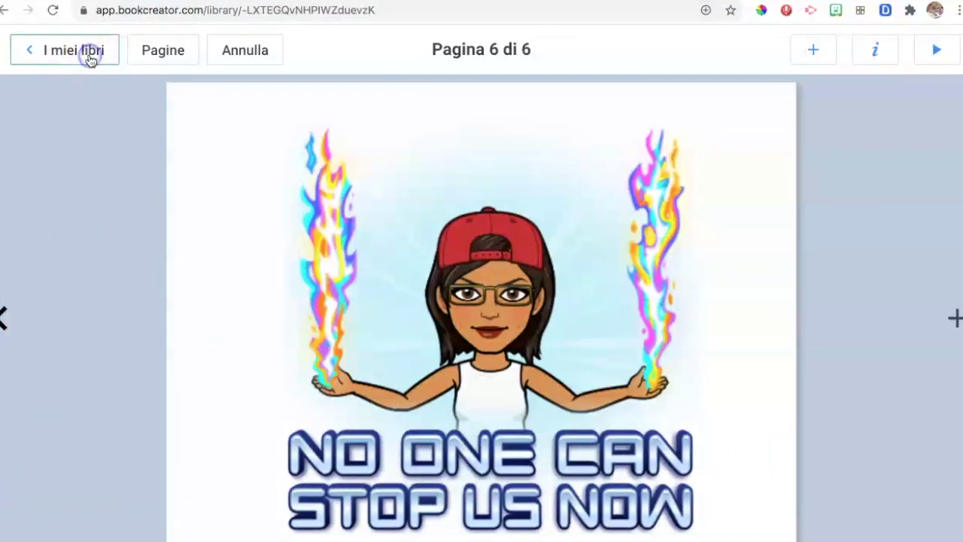
pyautogui.moveTo(652, 206)
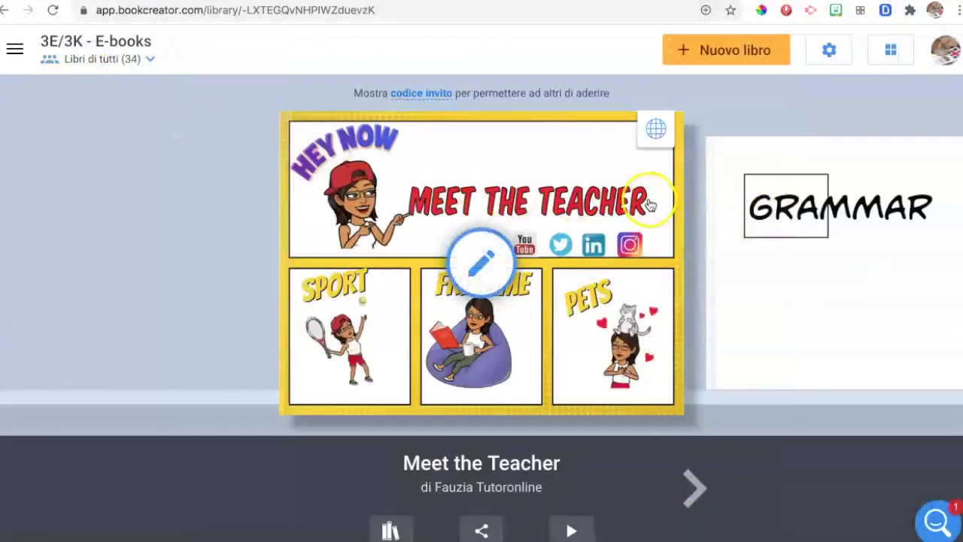
pyautogui.click(590, 192)
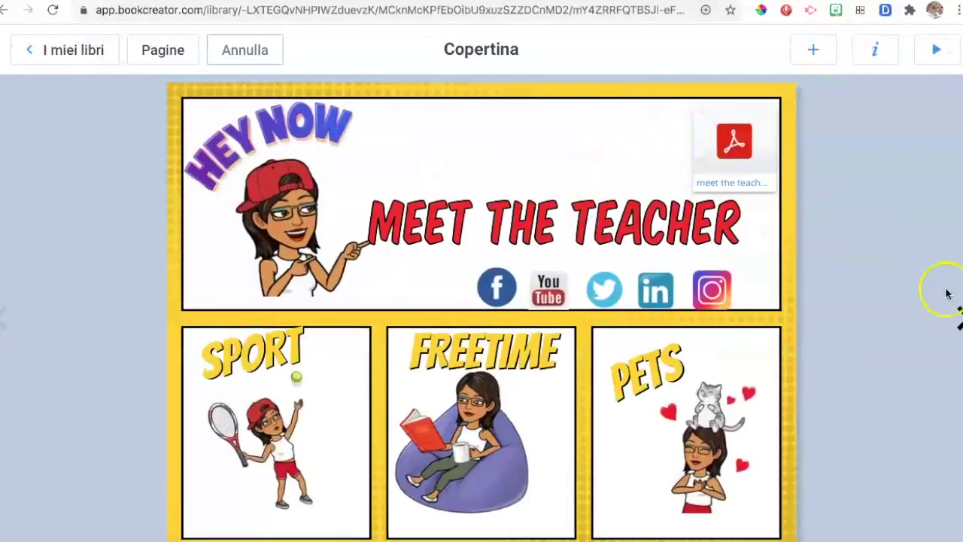
# Page through the Meet the Teacher book to its last page.
pyautogui.click(960, 322)
pyautogui.click(960, 322)
pyautogui.click(960, 322)
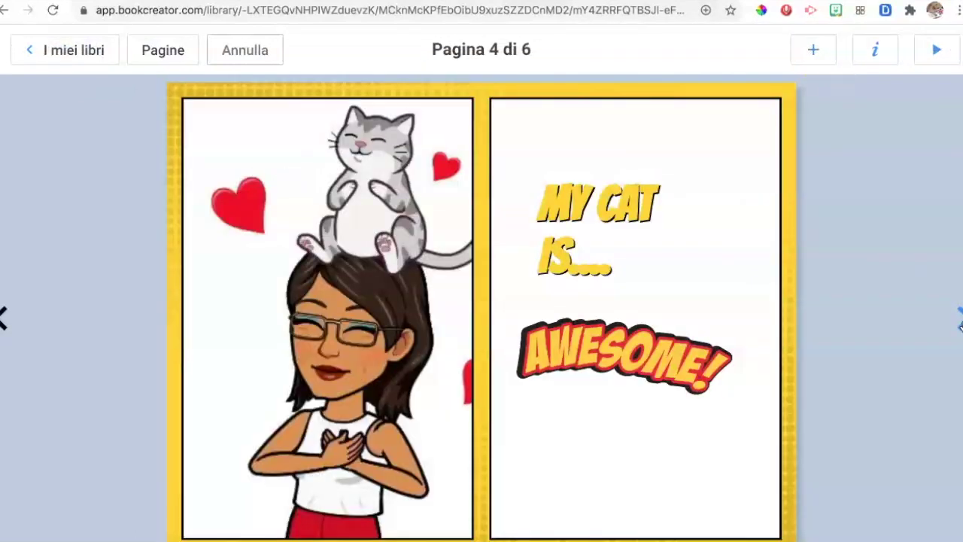
pyautogui.click(961, 322)
pyautogui.click(960, 322)
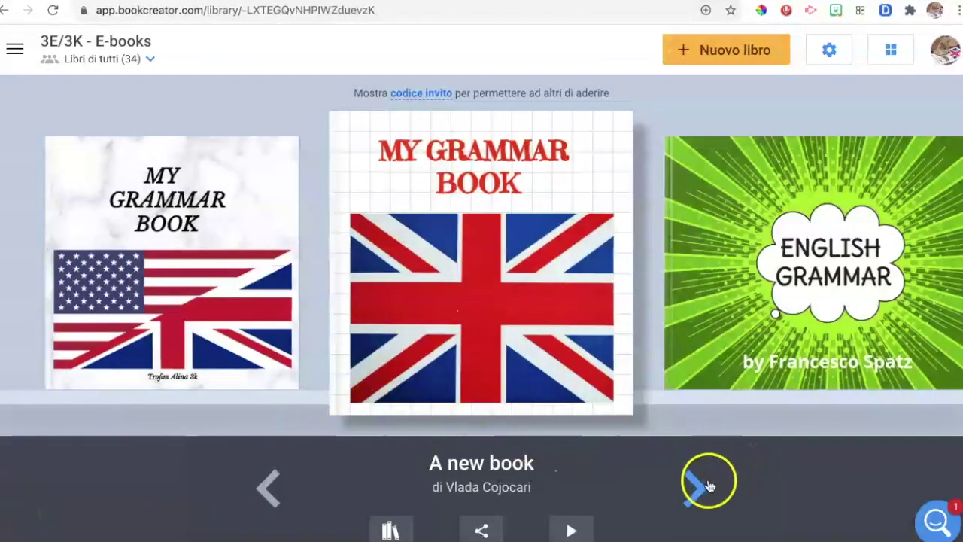
# Browse the class e-books one by one in the library carousel, then go to bookcreator.com.
pyautogui.click(707, 486)
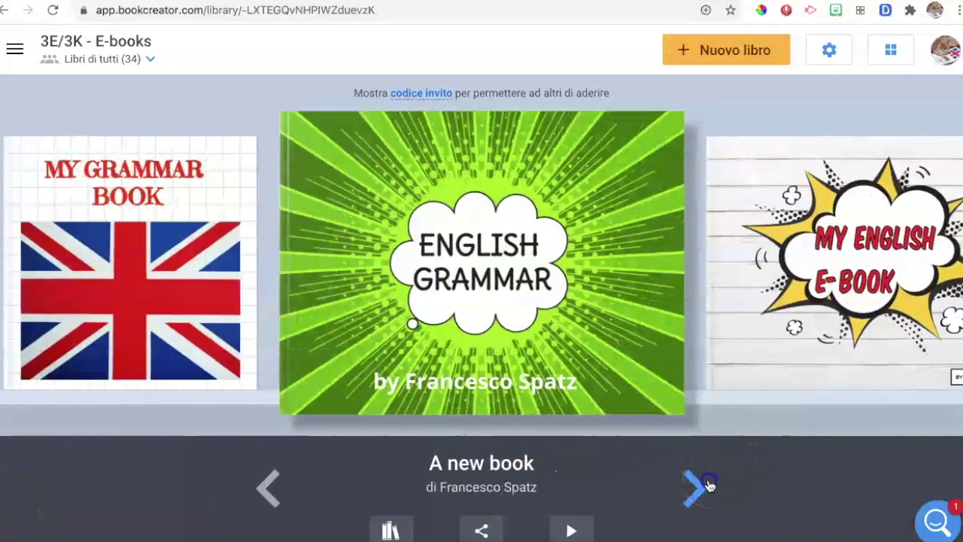
pyautogui.click(708, 486)
pyautogui.click(708, 485)
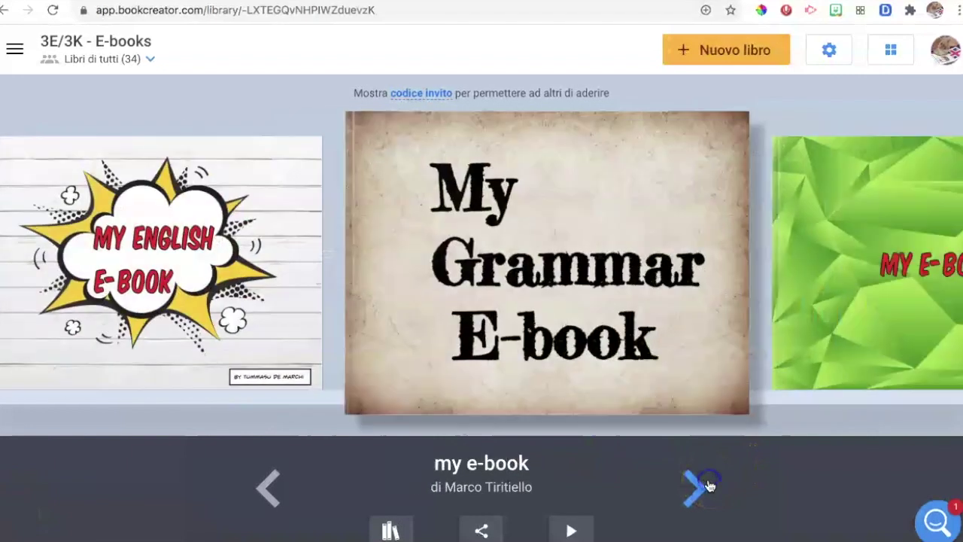
pyautogui.click(708, 485)
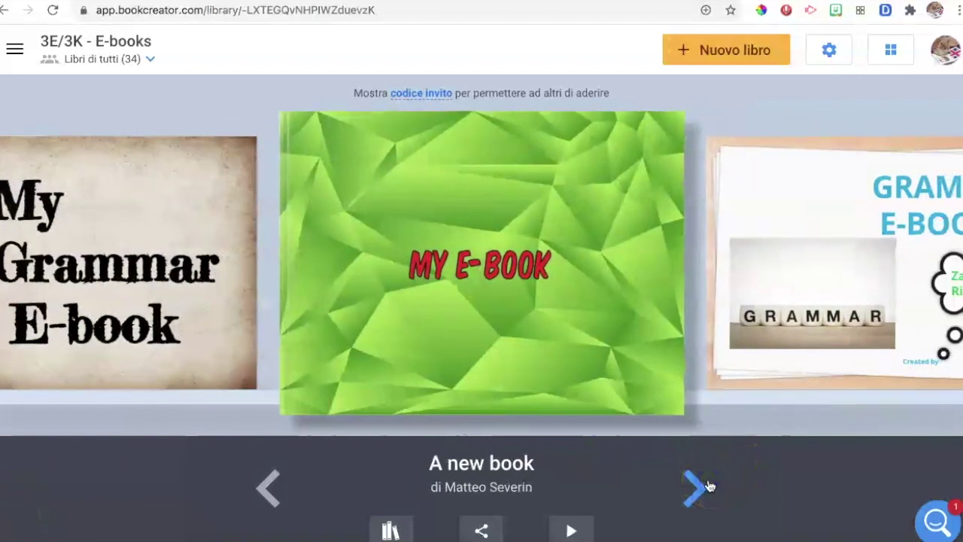
pyautogui.click(708, 485)
pyautogui.click(707, 485)
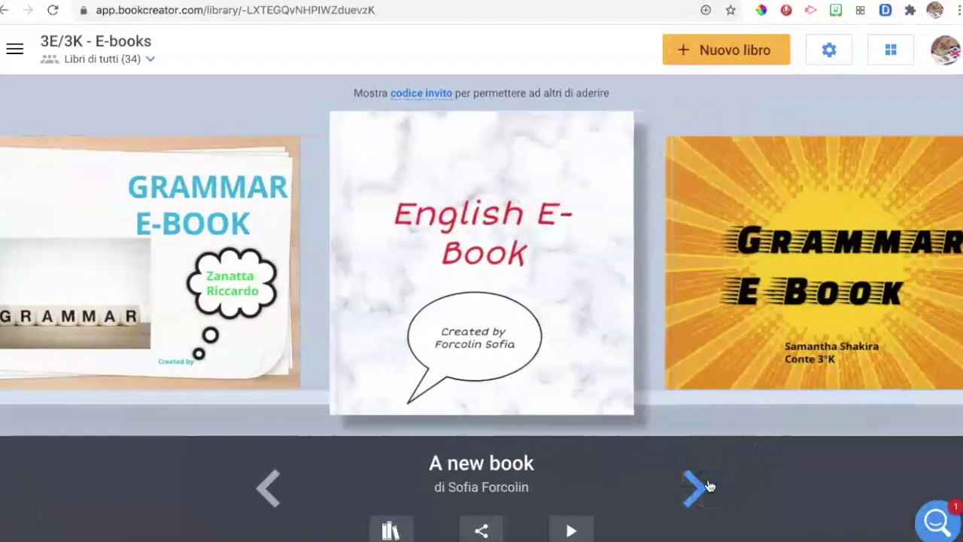
pyautogui.click(707, 485)
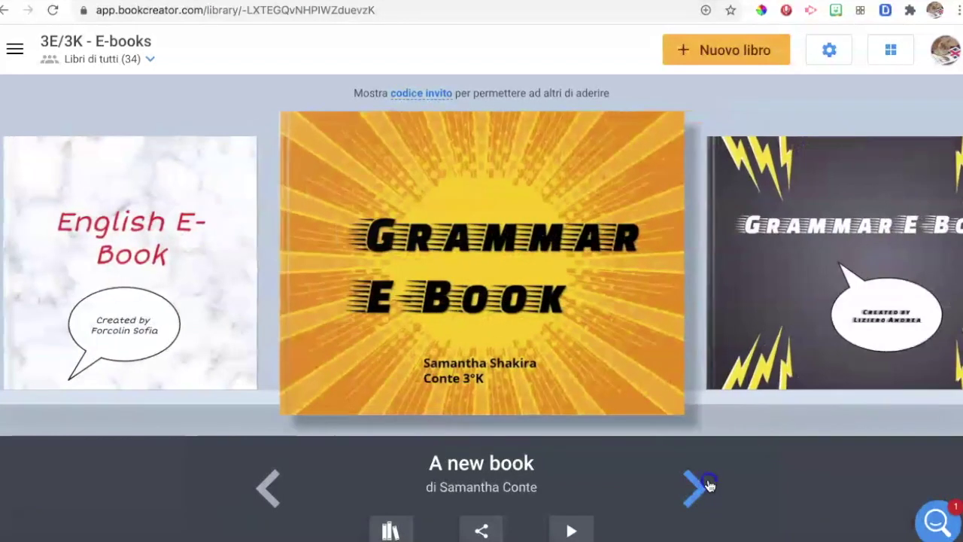
pyautogui.click(707, 486)
pyautogui.click(707, 486)
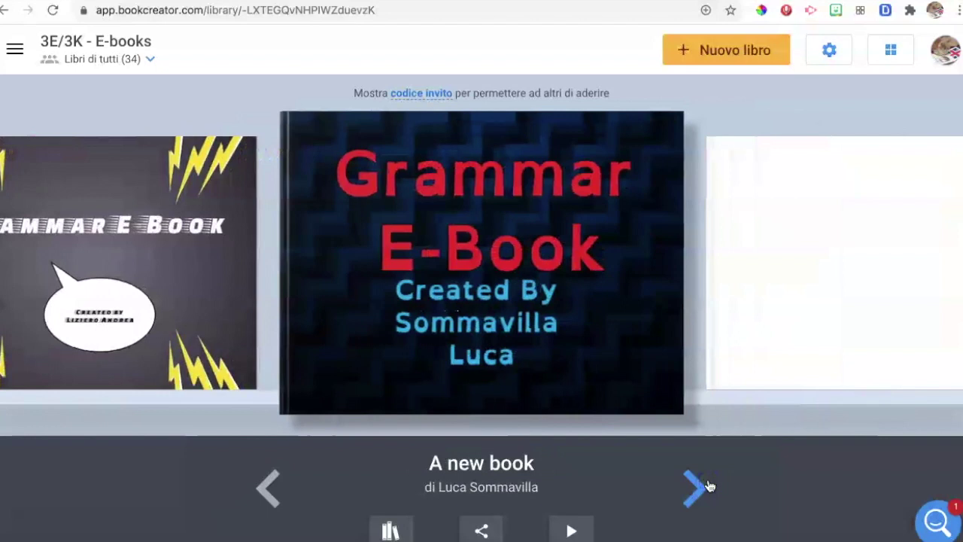
pyautogui.click(391, 529)
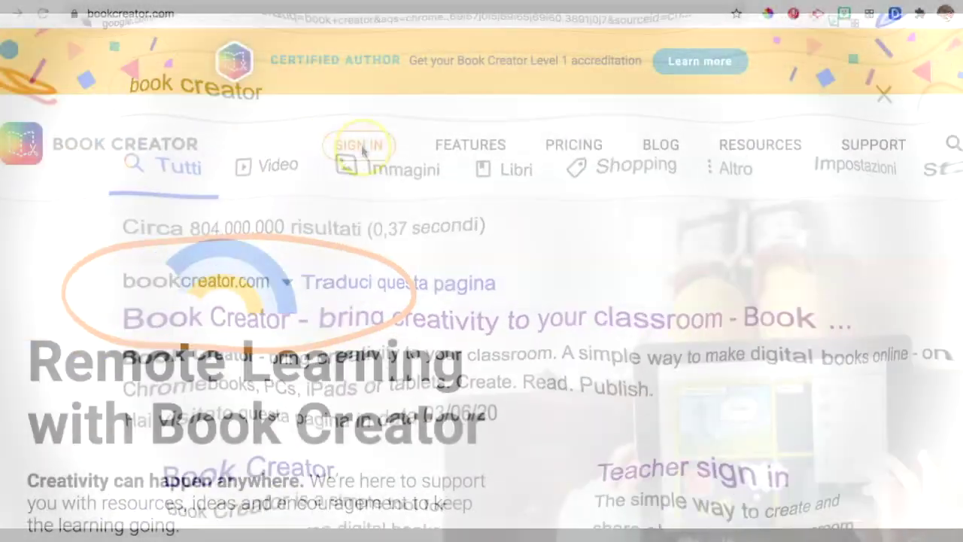
# Sign in and create a new Orizzontale 4:3 Fumetto (landscape comic) book.
pyautogui.click(362, 149)
pyautogui.click(362, 149)
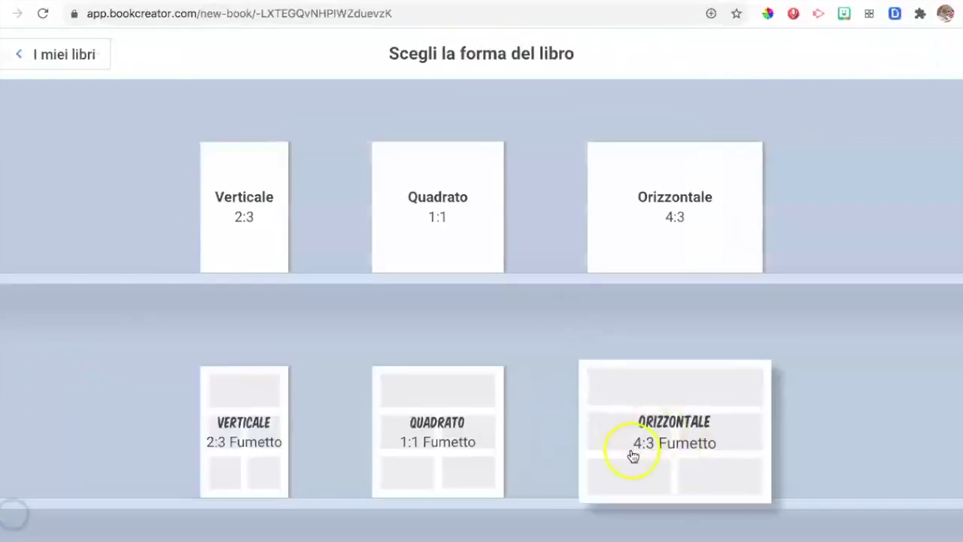
pyautogui.click(678, 442)
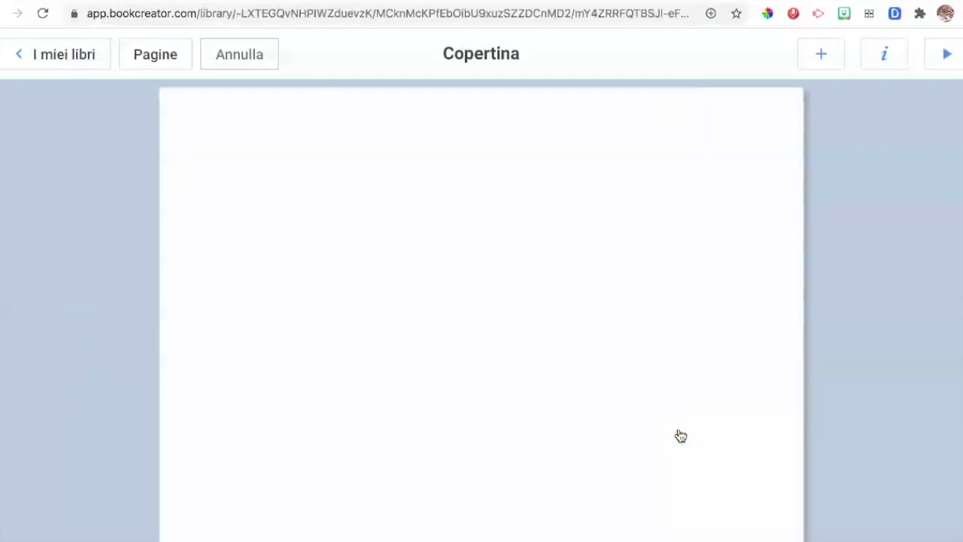
# Divide the cover into a comic layout of one wide panel above three.
pyautogui.click(821, 56)
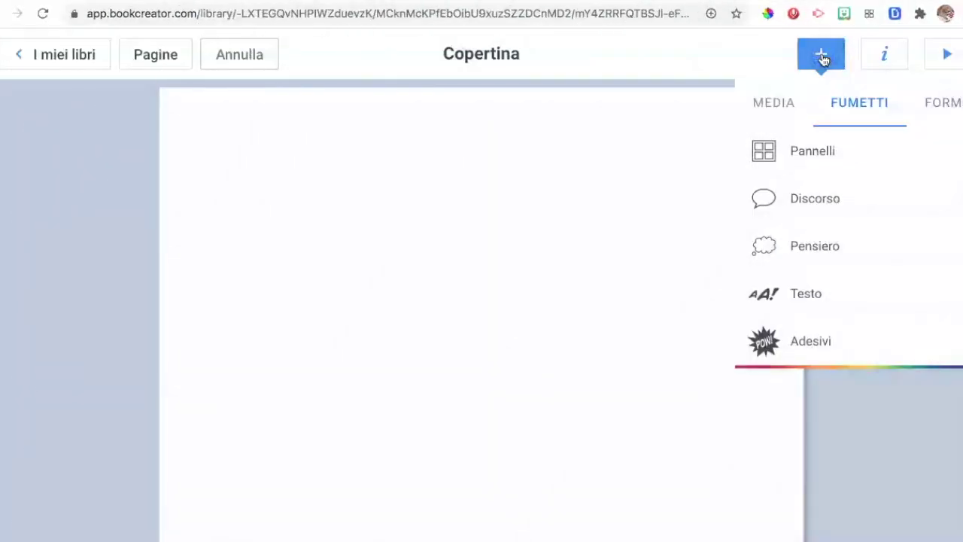
pyautogui.click(805, 164)
pyautogui.click(787, 407)
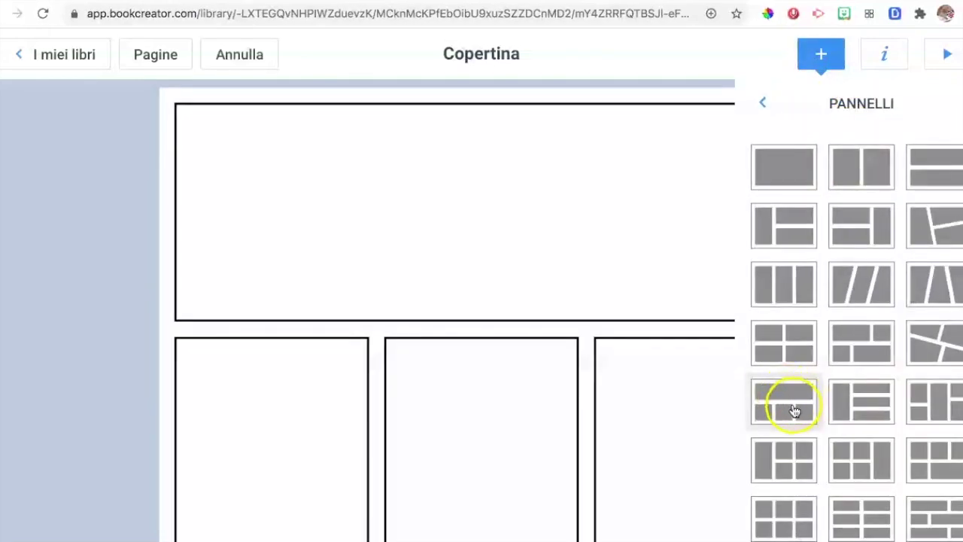
# Add a red comic-style Title text element to the cover.
pyautogui.click(826, 58)
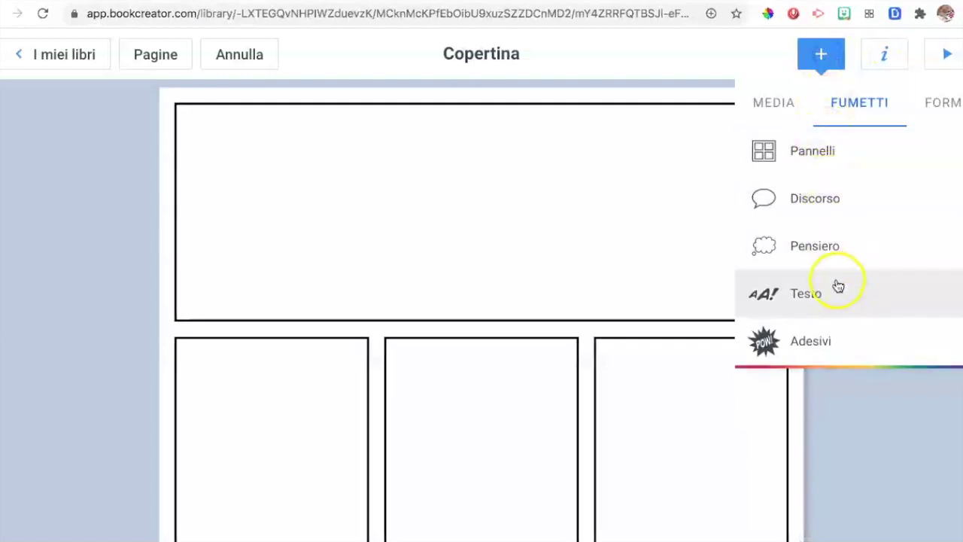
pyautogui.click(795, 297)
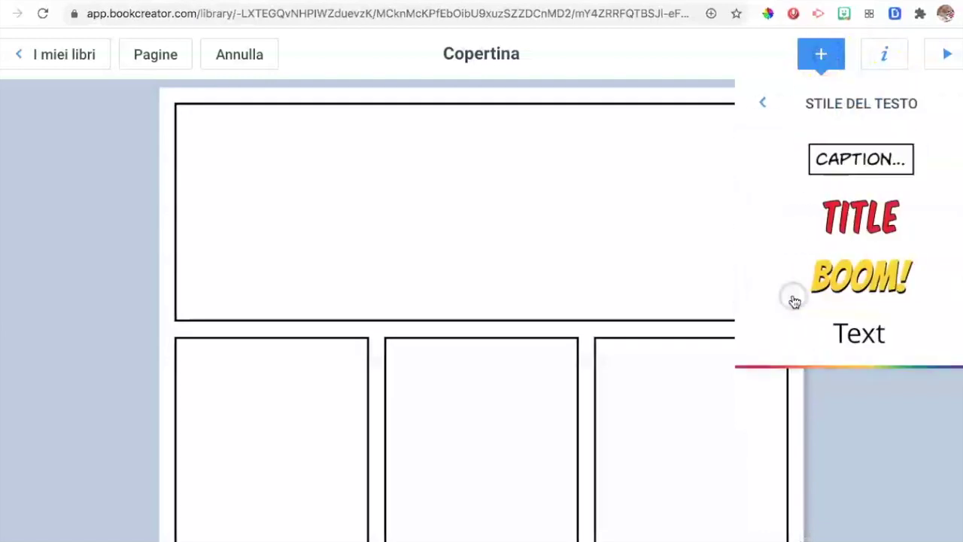
pyautogui.click(862, 225)
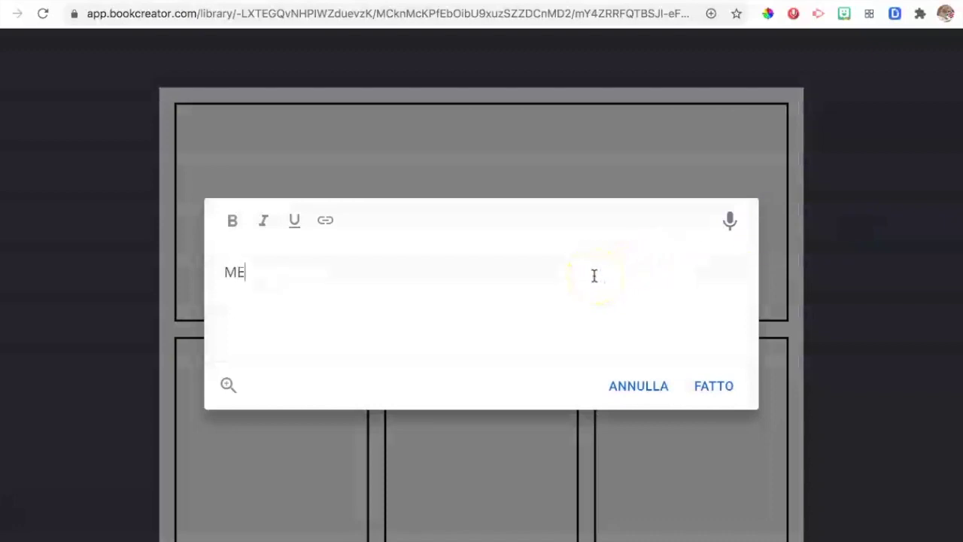
# Enter MEET THE TEACHER as the title and widen its box on both sides.
pyautogui.write('MEET THE TEACHER')
pyautogui.click(715, 387)
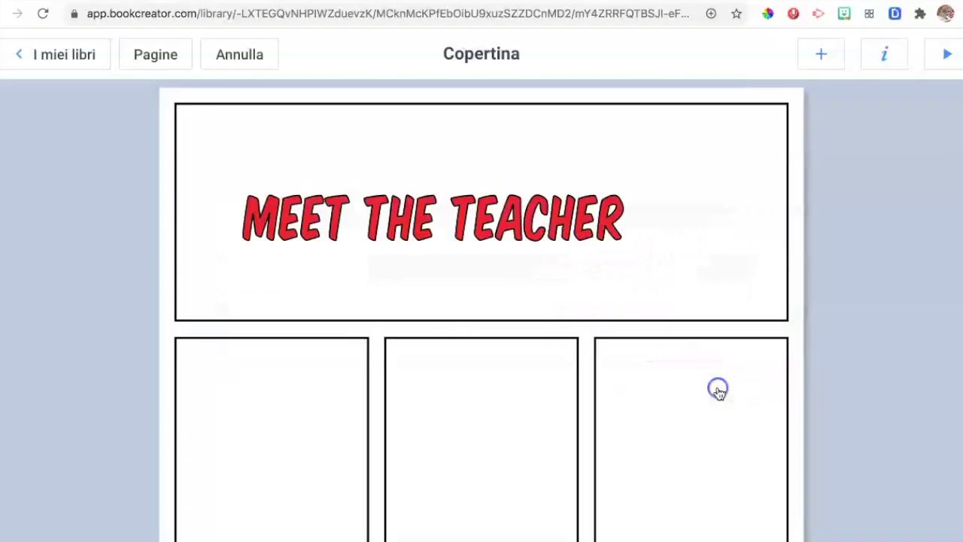
pyautogui.moveTo(639, 216); pyautogui.dragTo(743, 218)
pyautogui.moveTo(226, 219); pyautogui.dragTo(216, 217)
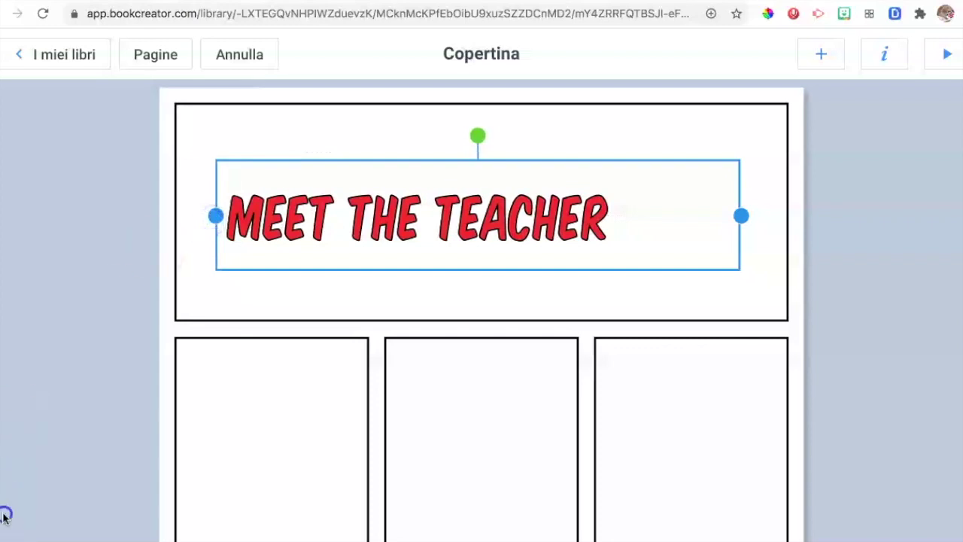
# Place the HEY NOW bitmoji at the banner's top-left and shrink it.
pyautogui.moveTo(4, 516)
pyautogui.moveTo(151, 422); pyautogui.dragTo(351, 374)
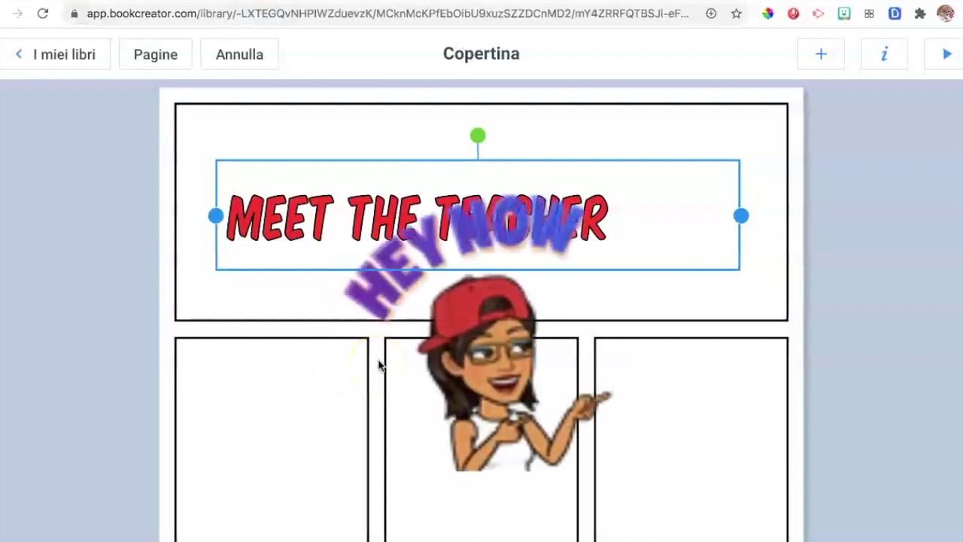
pyautogui.click(552, 218)
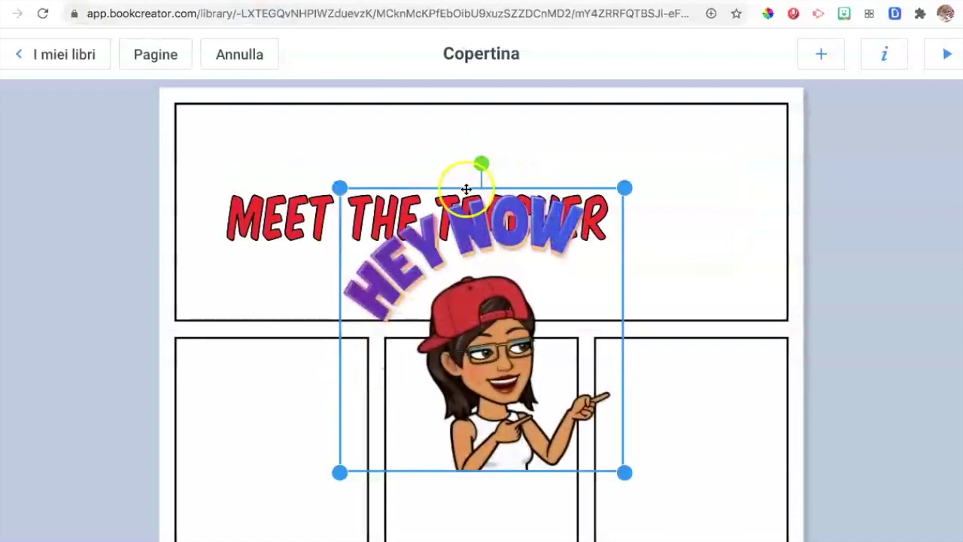
pyautogui.moveTo(313, 209); pyautogui.dragTo(391, 211)
pyautogui.click(478, 294)
pyautogui.moveTo(447, 318); pyautogui.dragTo(256, 233)
pyautogui.moveTo(427, 388); pyautogui.dragTo(303, 306)
# Shift the MEET THE TEACHER title right beside the bitmoji and resize its box.
pyautogui.moveTo(428, 236); pyautogui.dragTo(458, 237)
pyautogui.moveTo(845, 229); pyautogui.dragTo(737, 229)
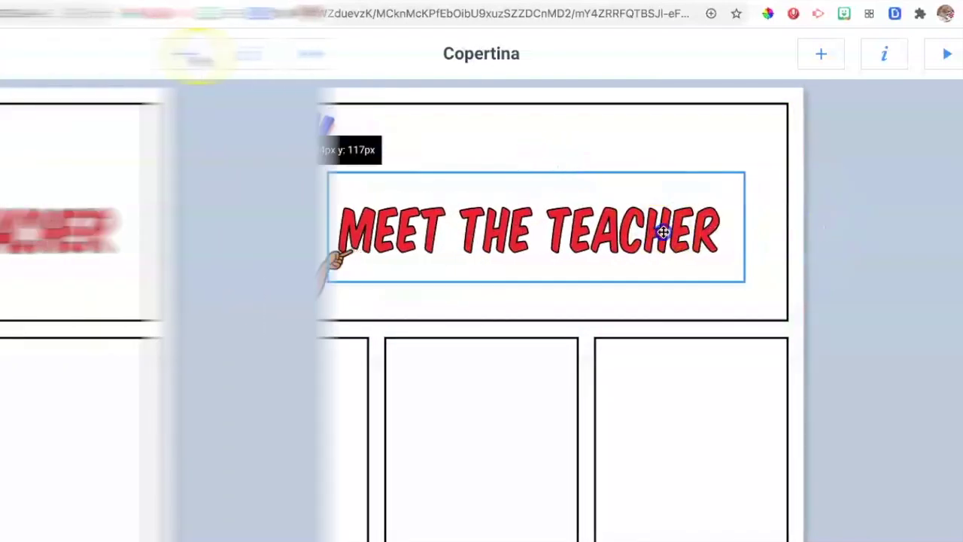
pyautogui.click(802, 56)
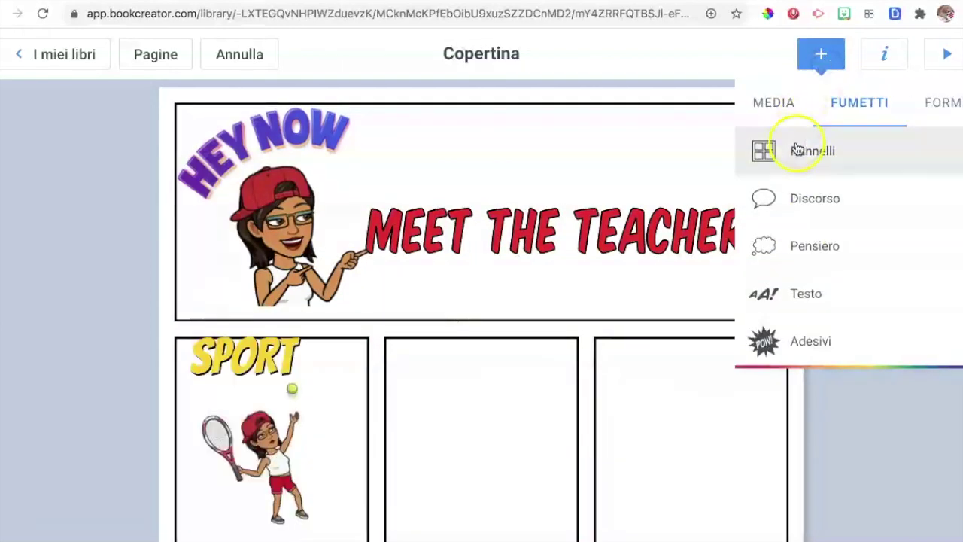
# Add a yellow Boom! FREETIME heading atop the middle lower panel, straightened to 0°.
pyautogui.click(781, 295)
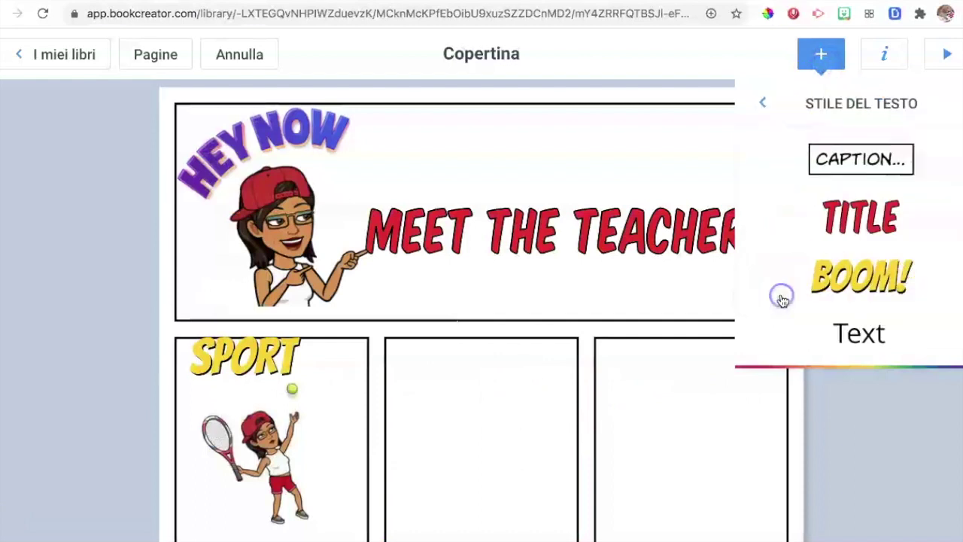
pyautogui.click(805, 284)
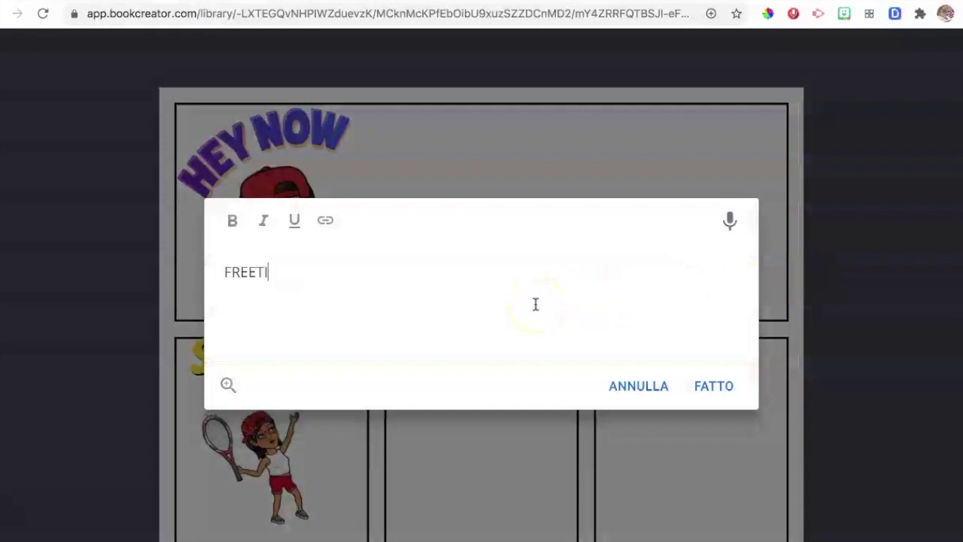
pyautogui.write('FREETIME')
pyautogui.click(722, 386)
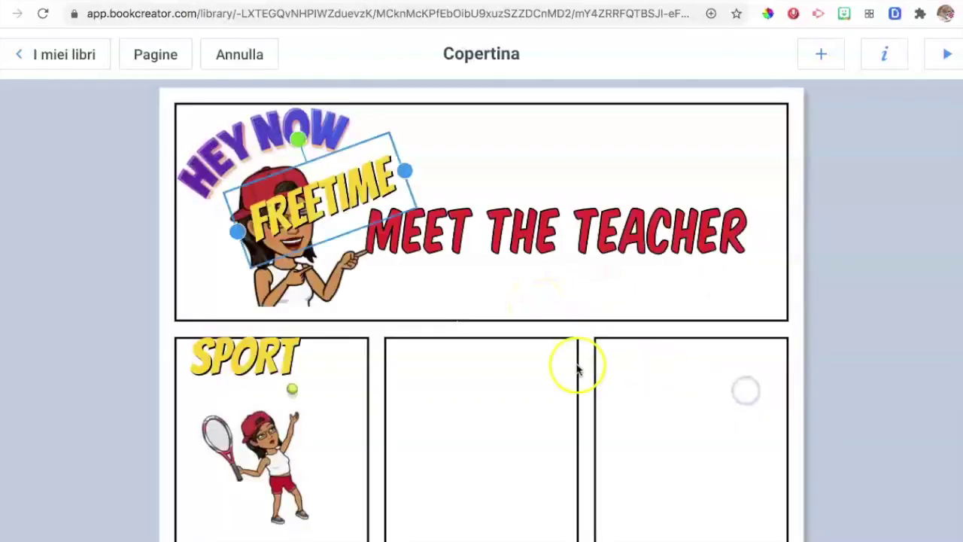
pyautogui.moveTo(387, 262); pyautogui.dragTo(490, 378)
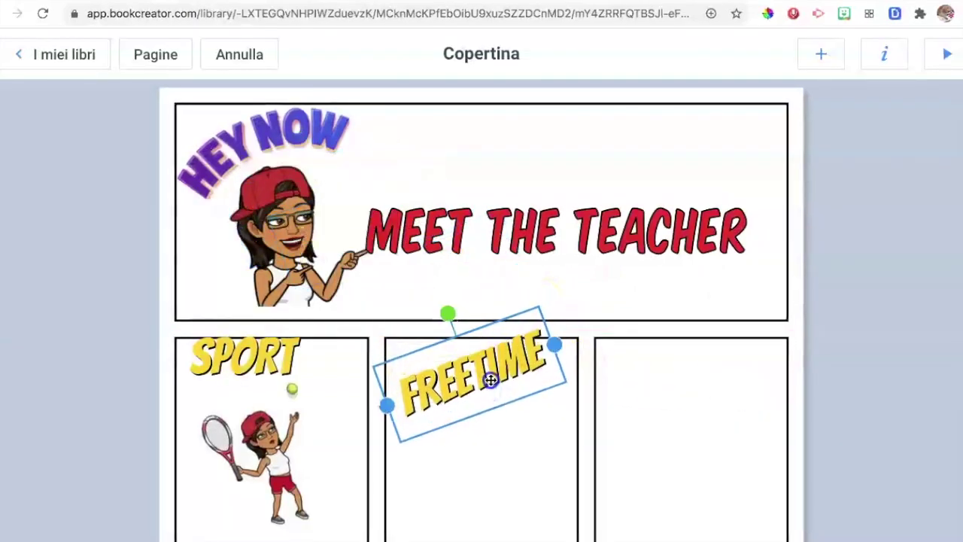
pyautogui.moveTo(446, 315); pyautogui.dragTo(471, 307)
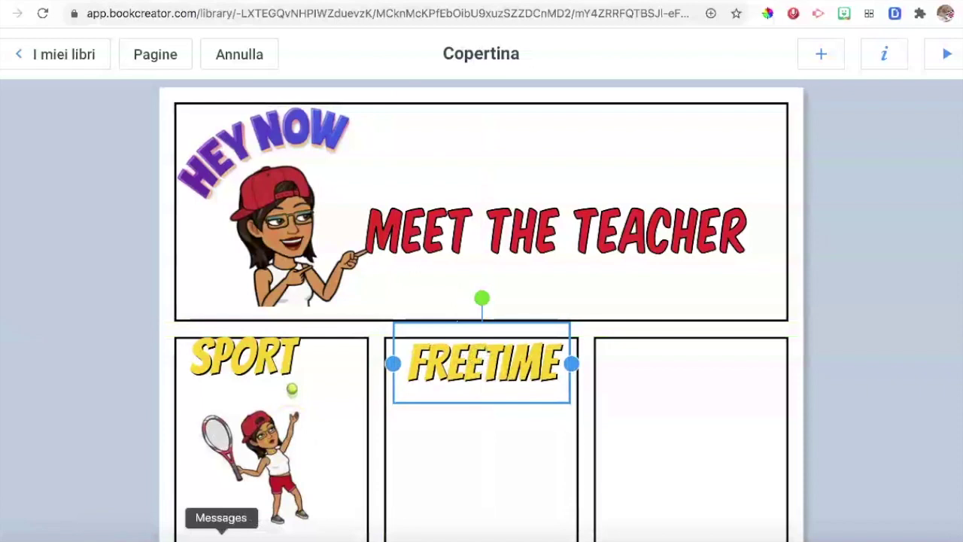
# Place the beanbag reading bitmoji, resized to about 256 px, beneath FREETIME in the middle panel.
pyautogui.click(15, 506)
pyautogui.moveTo(98, 404); pyautogui.dragTo(416, 413)
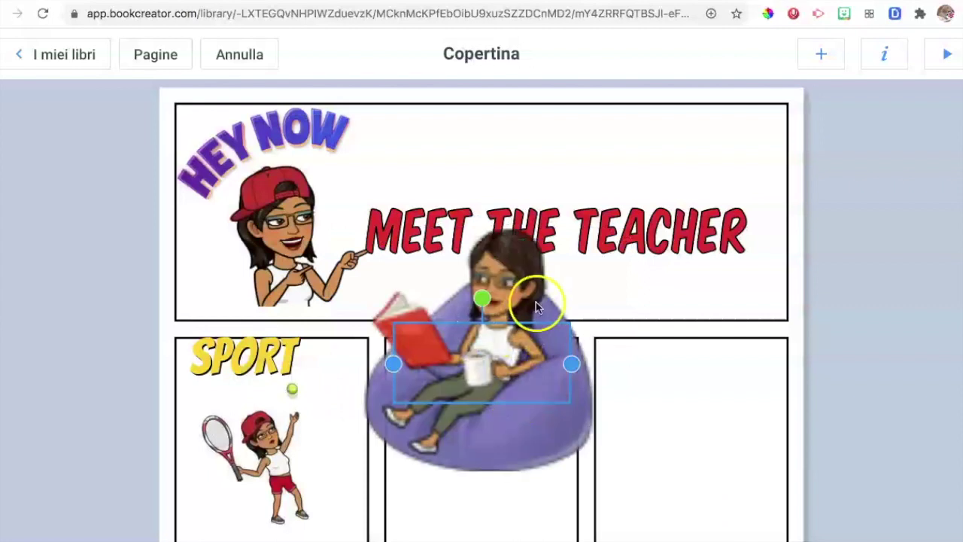
pyautogui.moveTo(624, 187); pyautogui.dragTo(531, 279)
pyautogui.moveTo(444, 456); pyautogui.dragTo(469, 496)
pyautogui.moveTo(559, 338); pyautogui.dragTo(544, 390)
pyautogui.moveTo(492, 487); pyautogui.dragTo(501, 487)
pyautogui.click(41, 522)
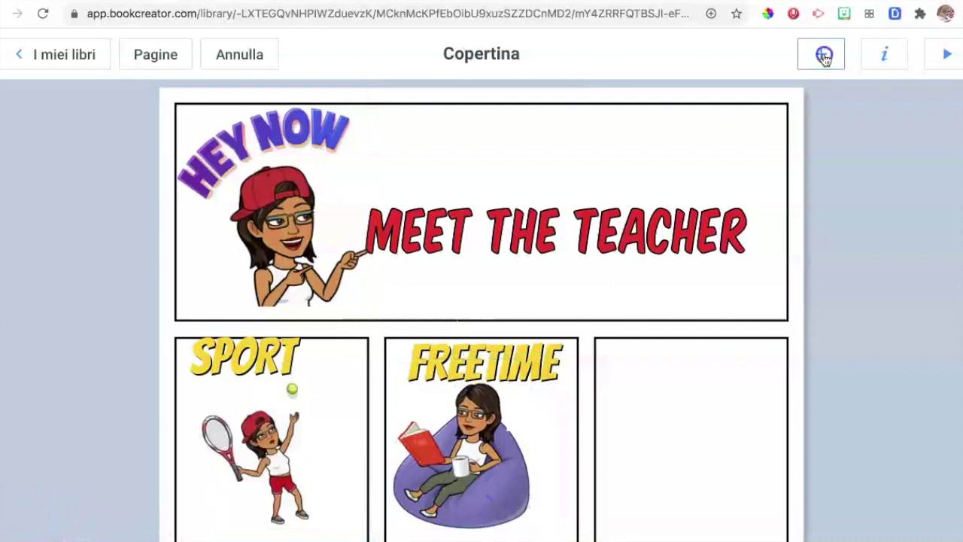
pyautogui.click(824, 57)
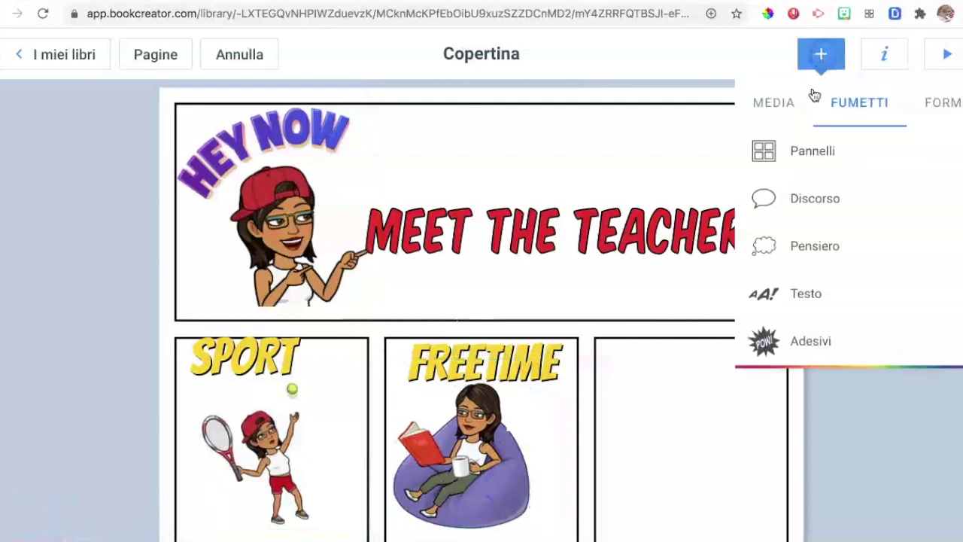
pyautogui.click(818, 293)
# Add a yellow Boom! PETS heading to the right lower panel.
pyautogui.click(828, 283)
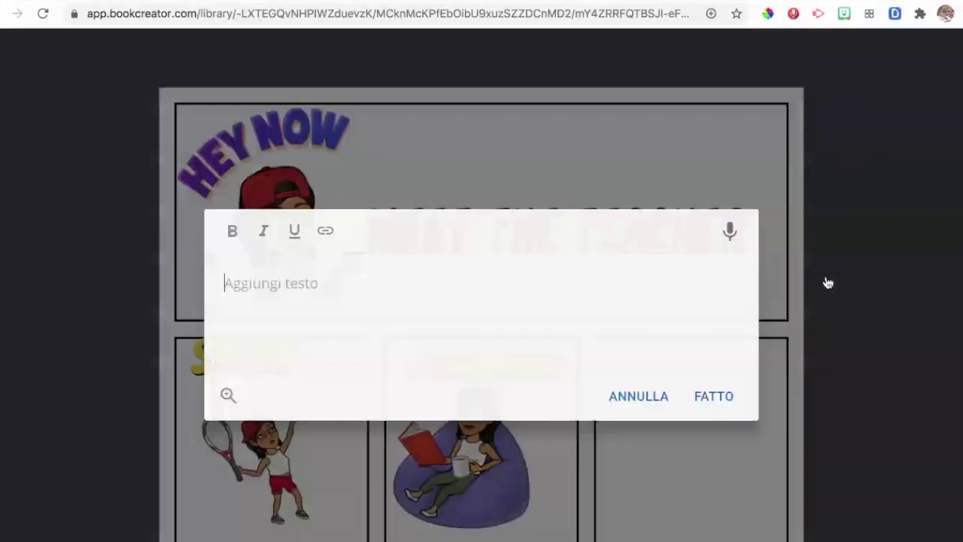
pyautogui.click(578, 296)
pyautogui.write('PET')
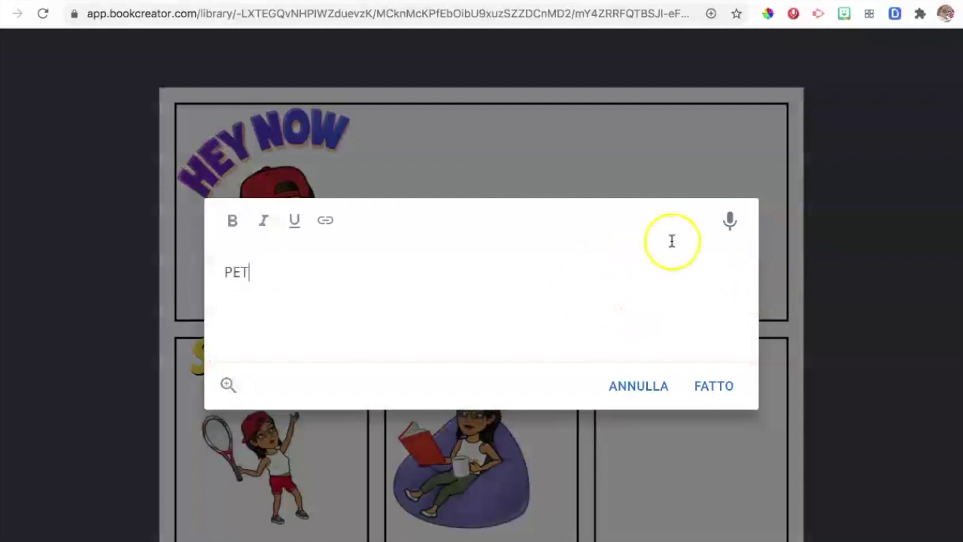
pyautogui.write('S')
pyautogui.click(715, 386)
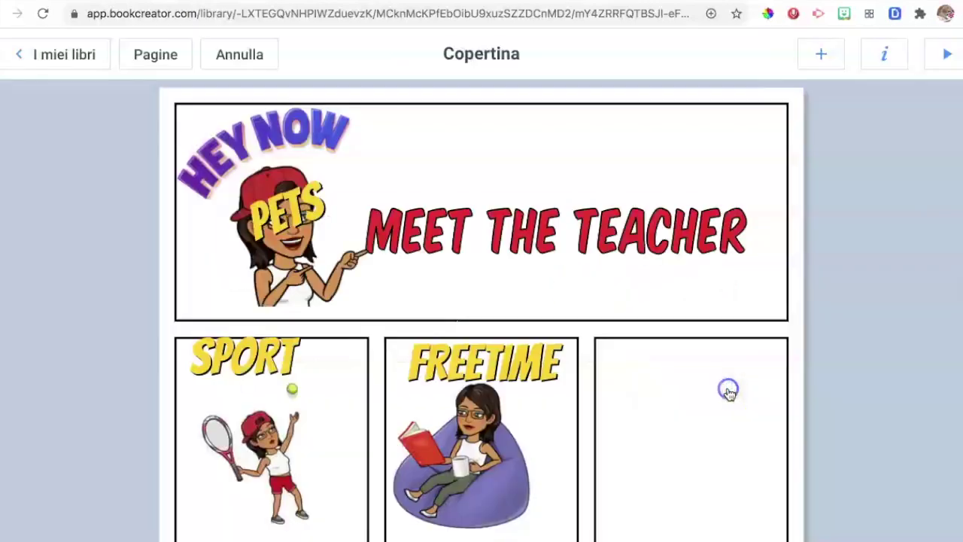
pyautogui.moveTo(342, 214); pyautogui.dragTo(667, 386)
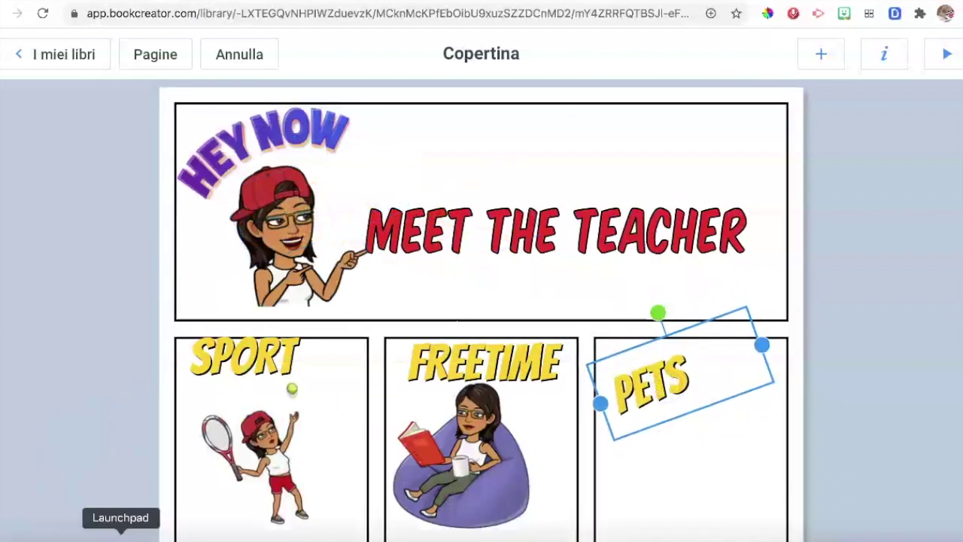
# Add the teacher-with-cat bitmoji to the right lower panel.
pyautogui.click(221, 536)
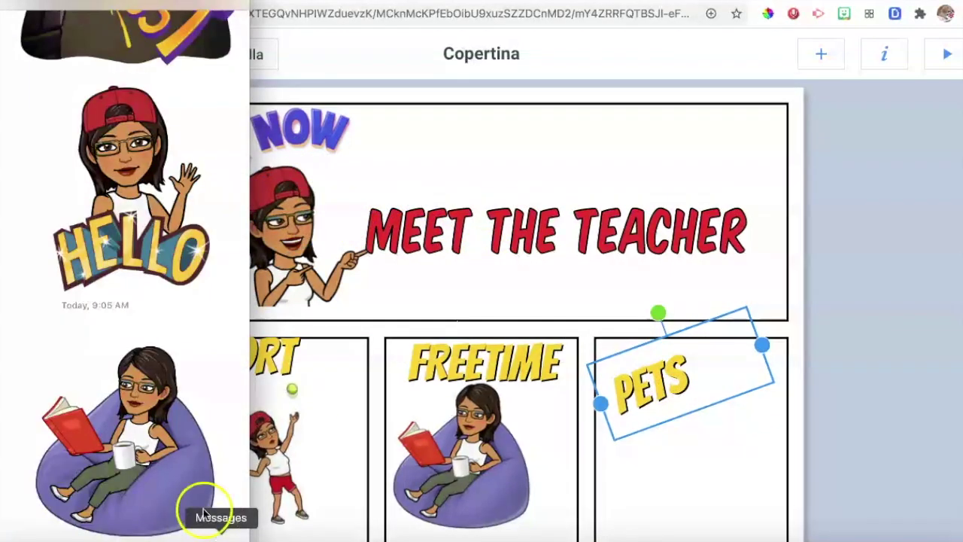
pyautogui.scroll(-10, 196, 489)
pyautogui.click(51, 535)
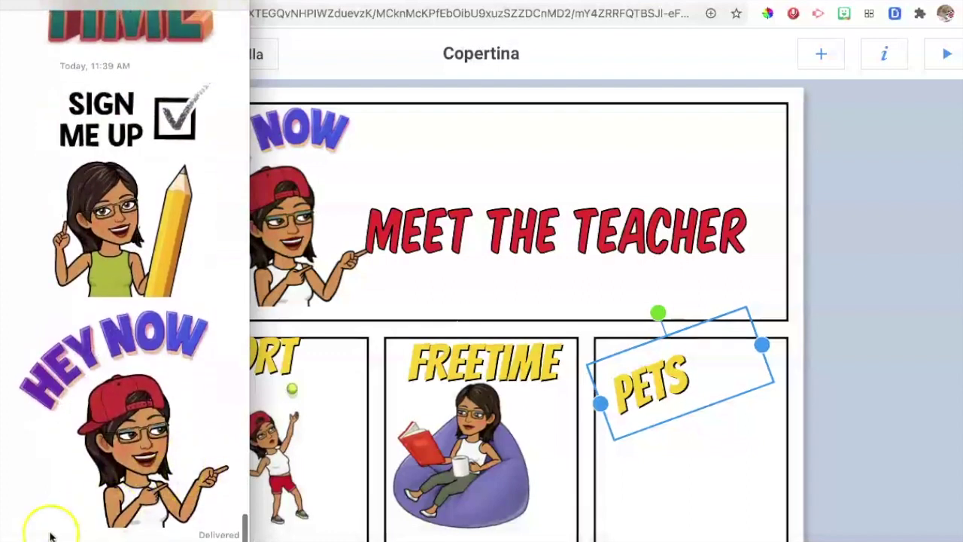
pyautogui.click(618, 429)
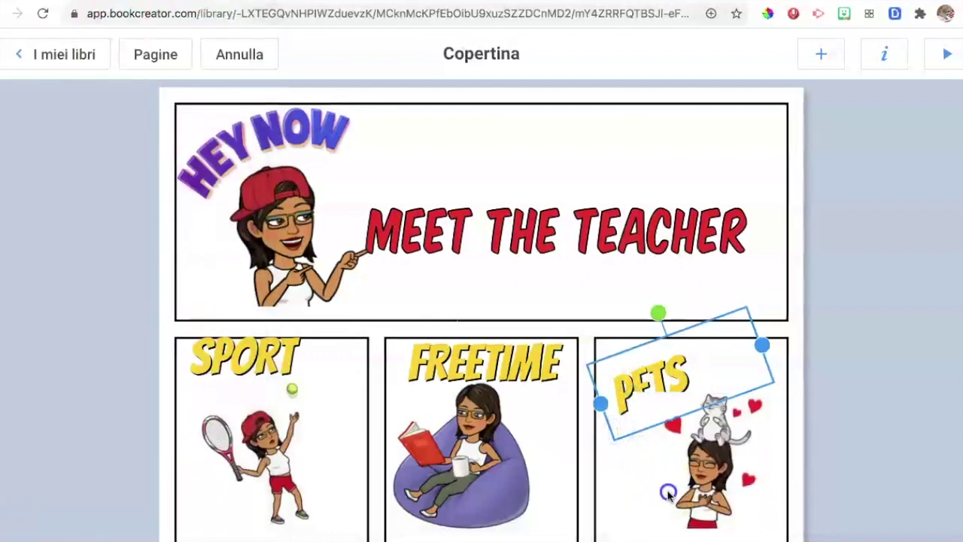
pyautogui.click(668, 493)
pyautogui.click(655, 409)
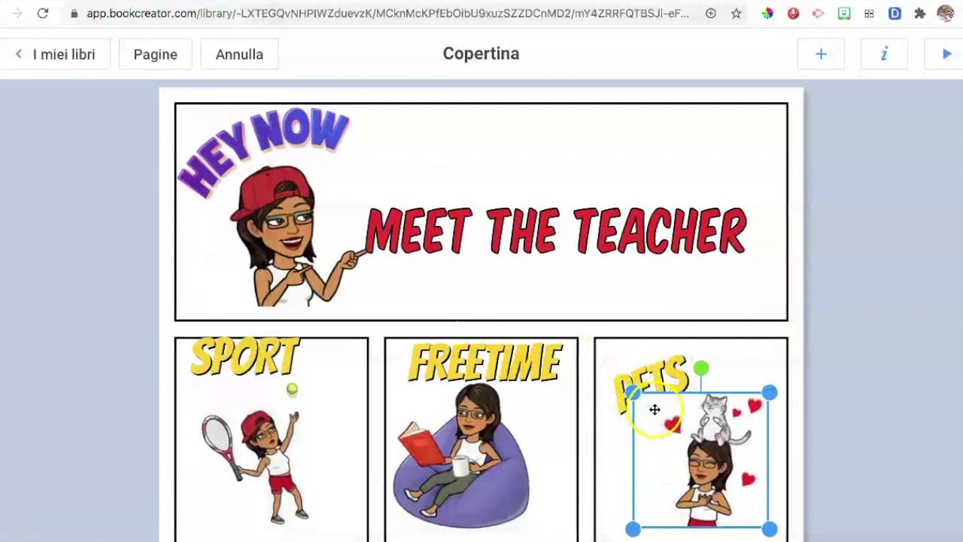
# Reorder layers with Sposta indietro / Sposta avanti so PETS stays in front of the cat bitmoji.
pyautogui.rightClick(655, 410)
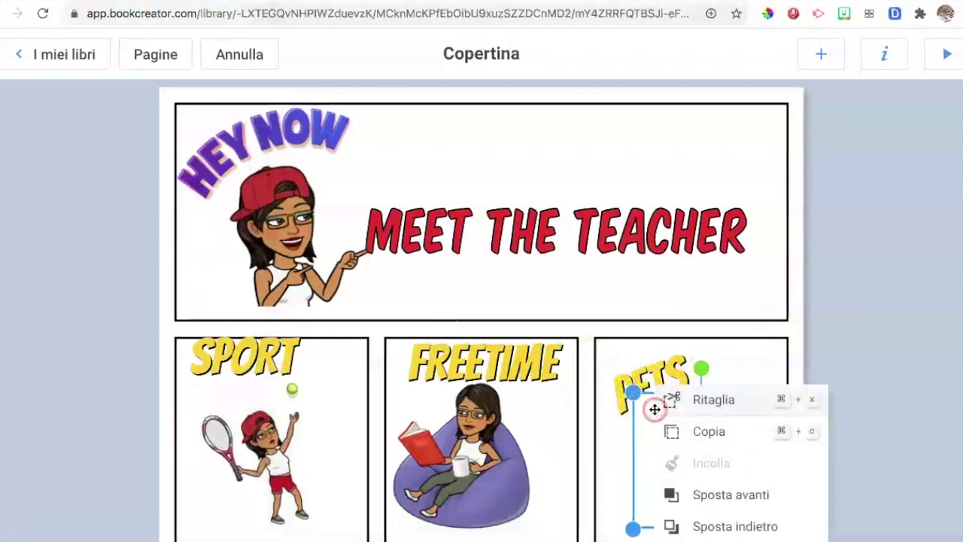
pyautogui.click(687, 525)
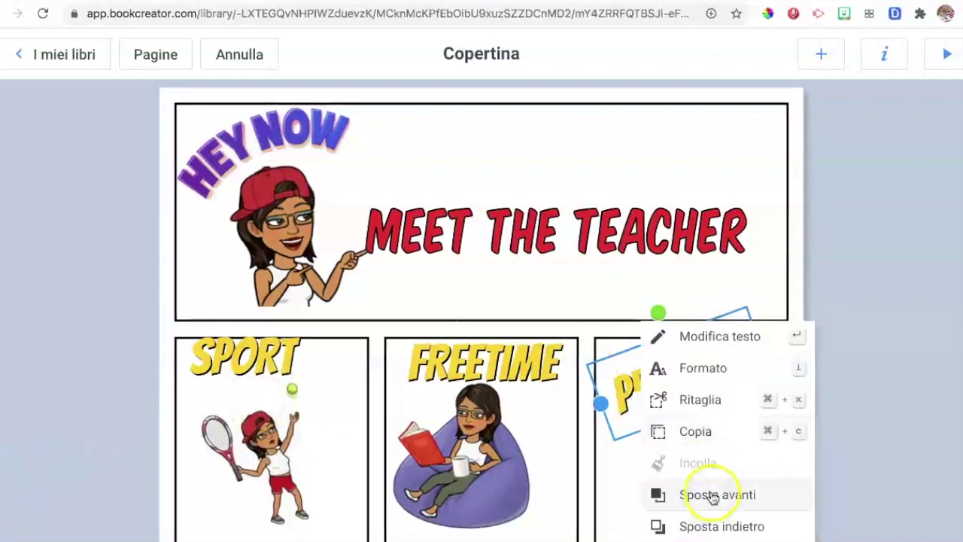
pyautogui.click(714, 493)
pyautogui.click(651, 459)
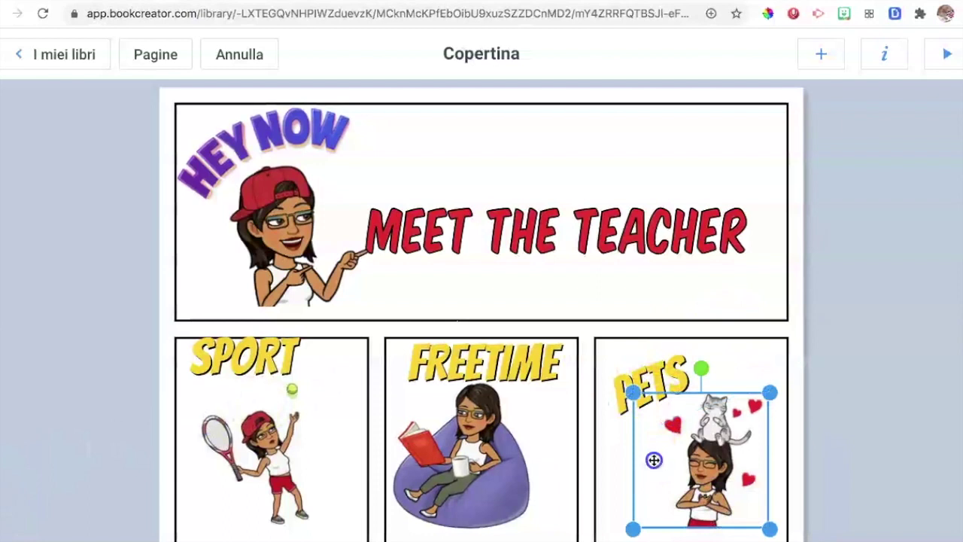
pyautogui.click(734, 366)
pyautogui.click(764, 449)
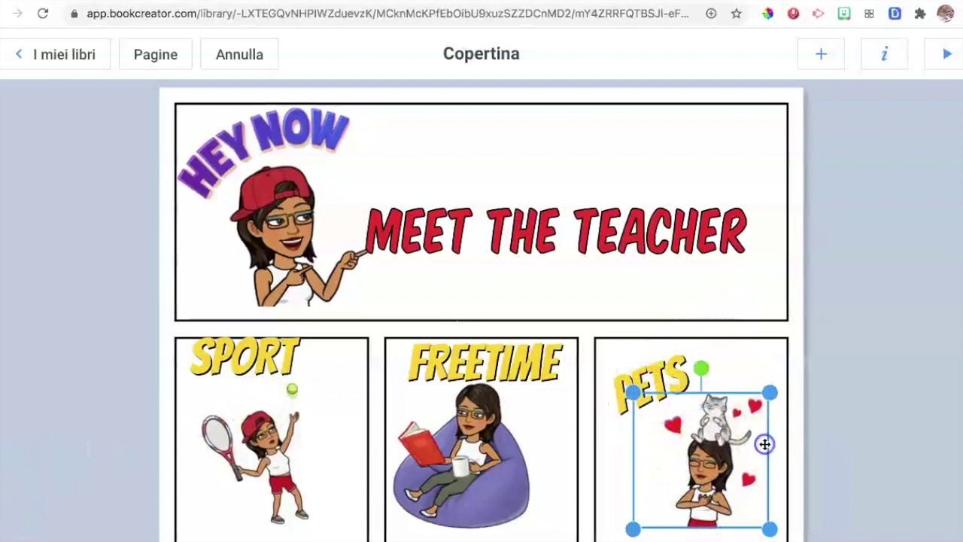
pyautogui.click(845, 442)
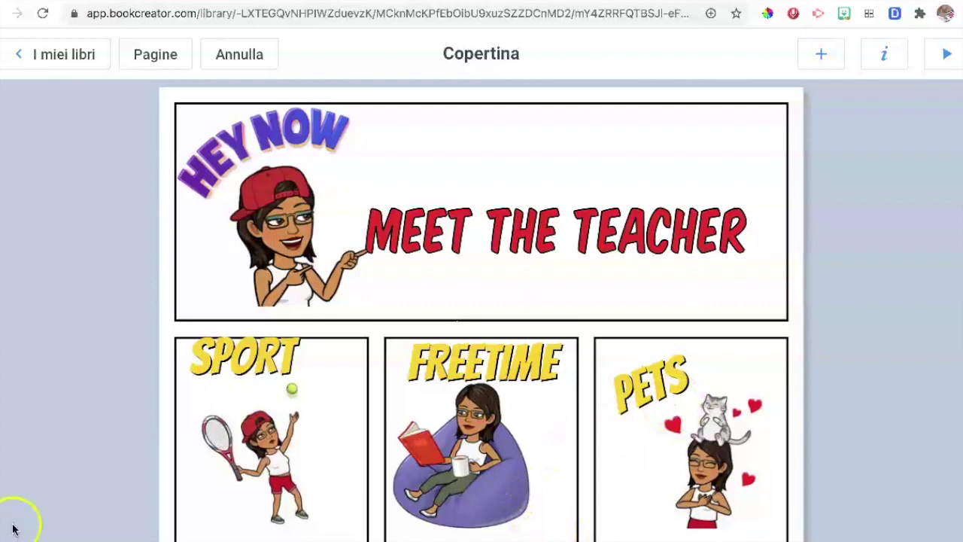
# Straighten the SPORT heading on the cover.
pyautogui.click(251, 362)
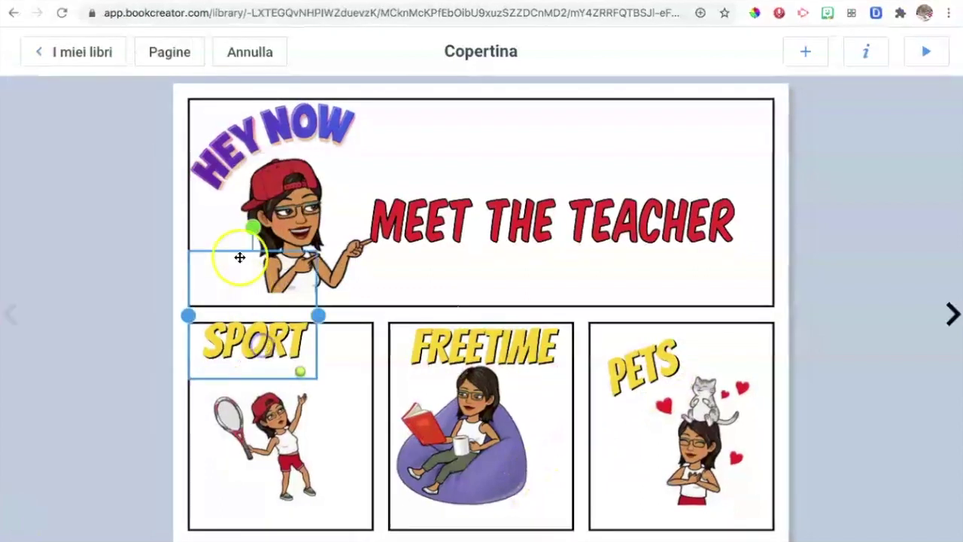
pyautogui.moveTo(252, 229); pyautogui.dragTo(253, 238)
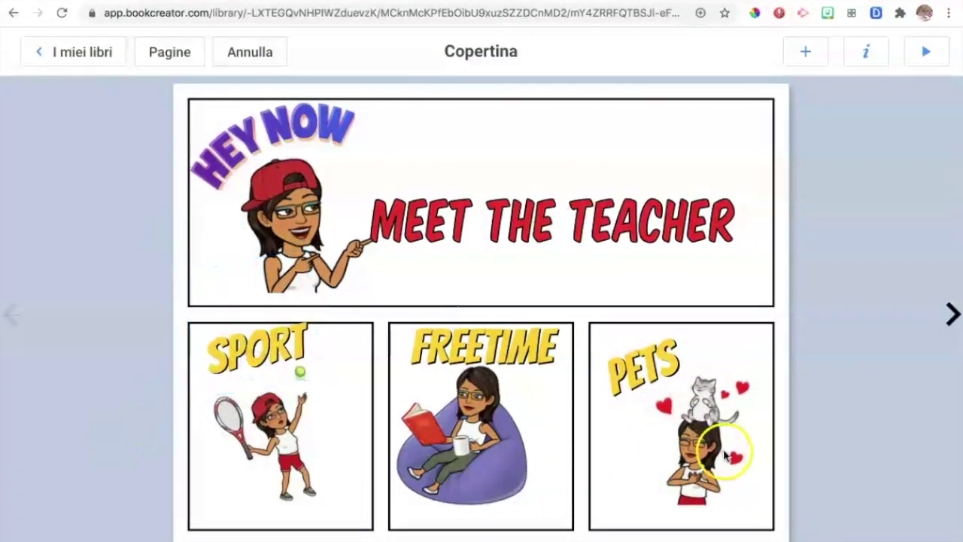
pyautogui.click(951, 324)
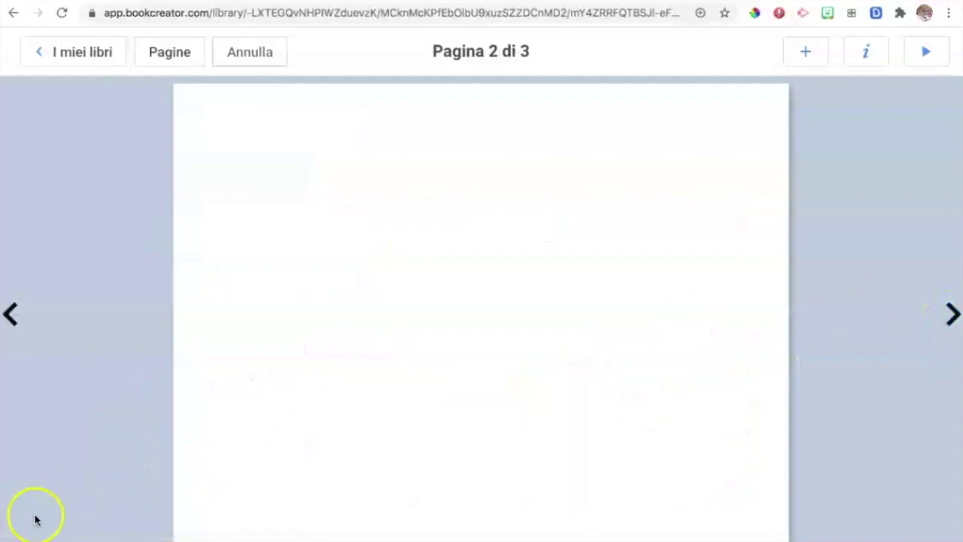
pyautogui.click(805, 52)
# Copy the tennis bitmoji from the cover and paste it into page 2's top panel.
pyautogui.click(915, 178)
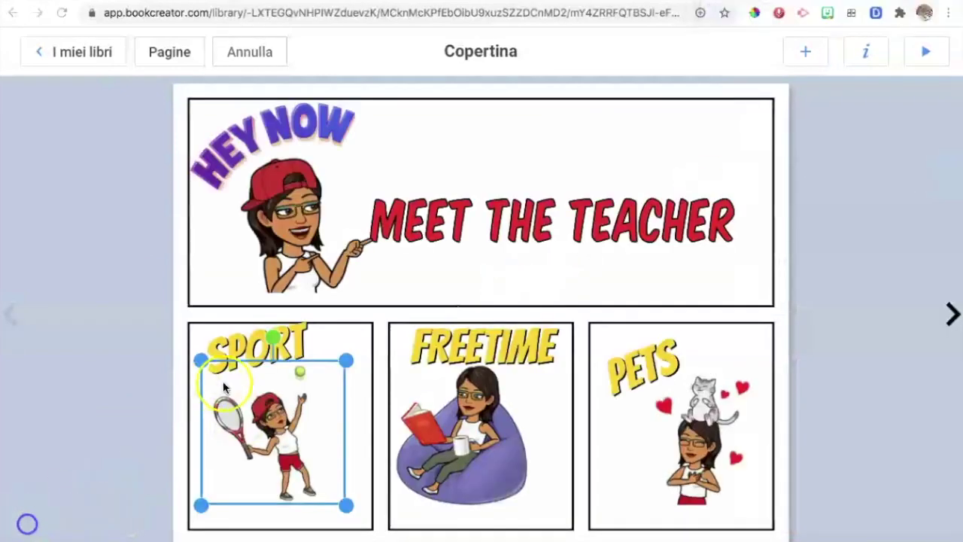
pyautogui.rightClick(267, 415)
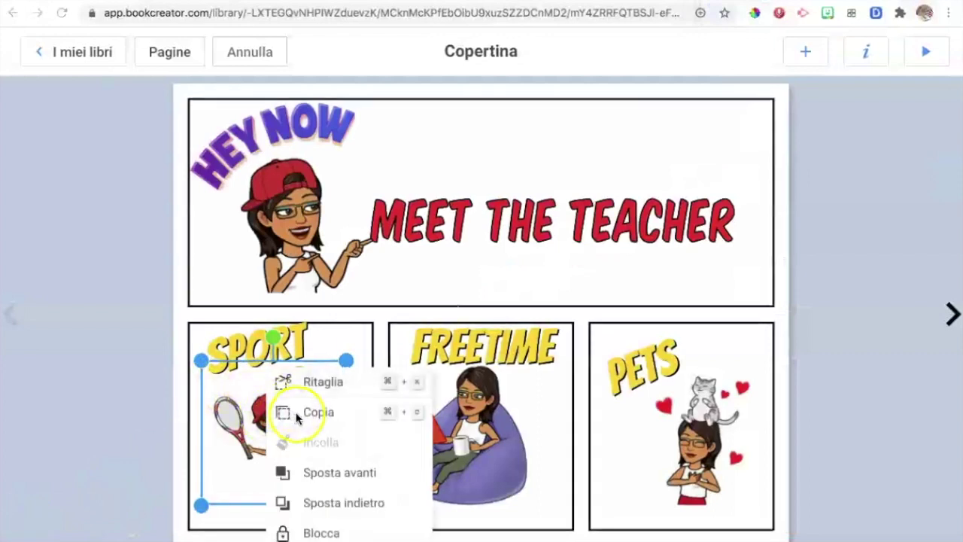
pyautogui.click(301, 414)
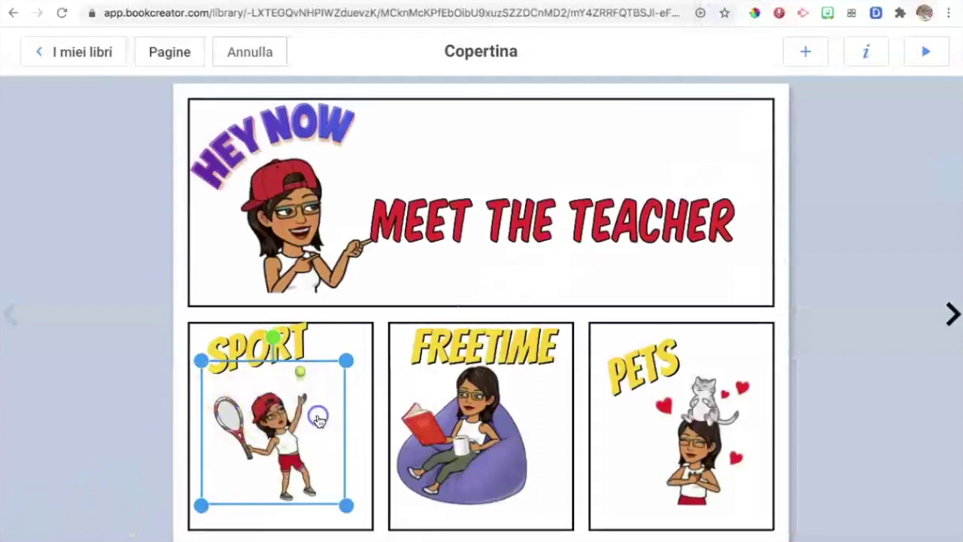
pyautogui.click(953, 314)
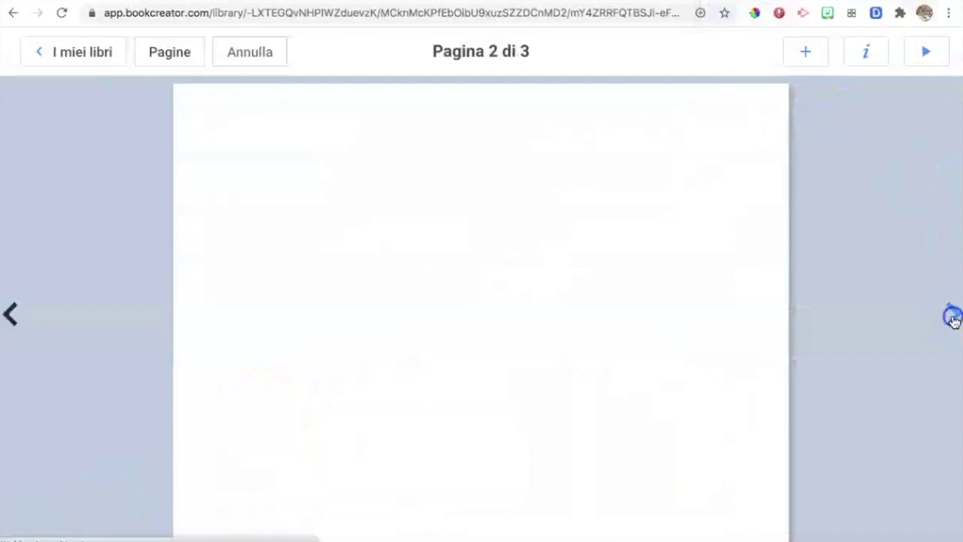
pyautogui.click(391, 234)
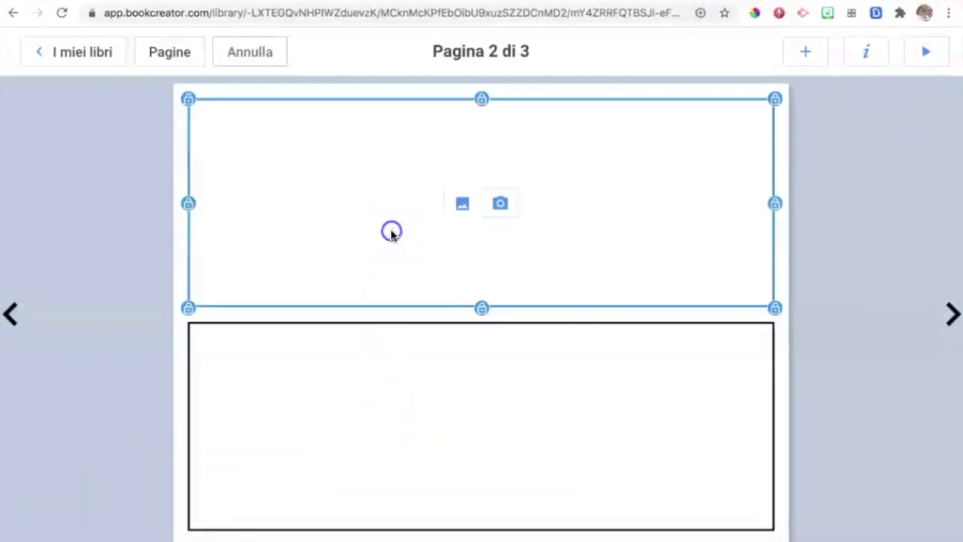
pyautogui.rightClick(391, 231)
pyautogui.click(425, 305)
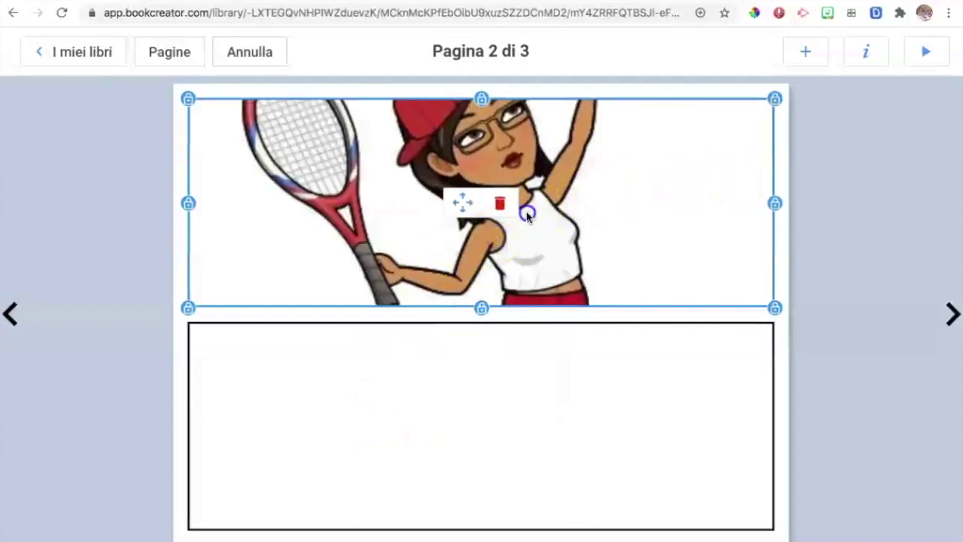
pyautogui.click(445, 398)
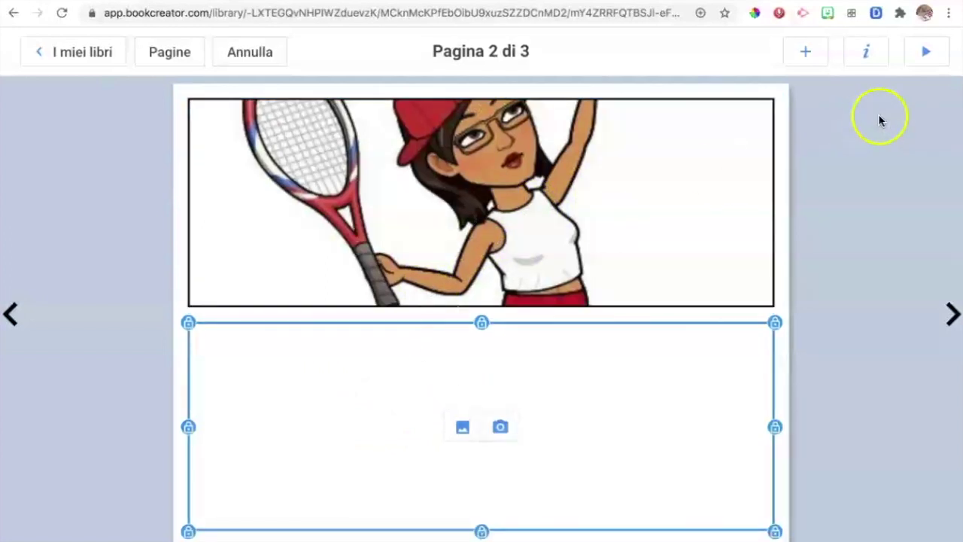
pyautogui.click(808, 53)
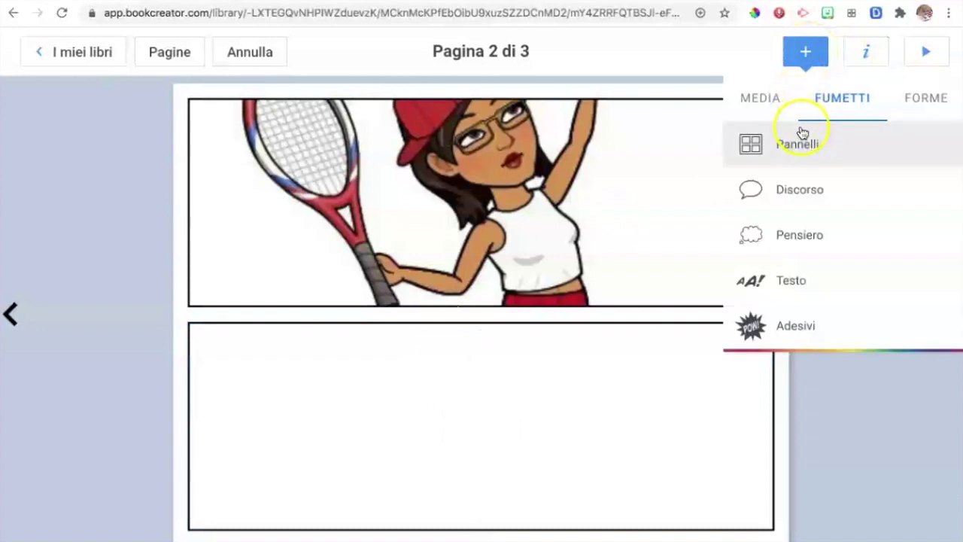
# Add the caption 'My favorite sport is Tennis. I play tennis twice a week.' below the tennis panel.
pyautogui.click(798, 283)
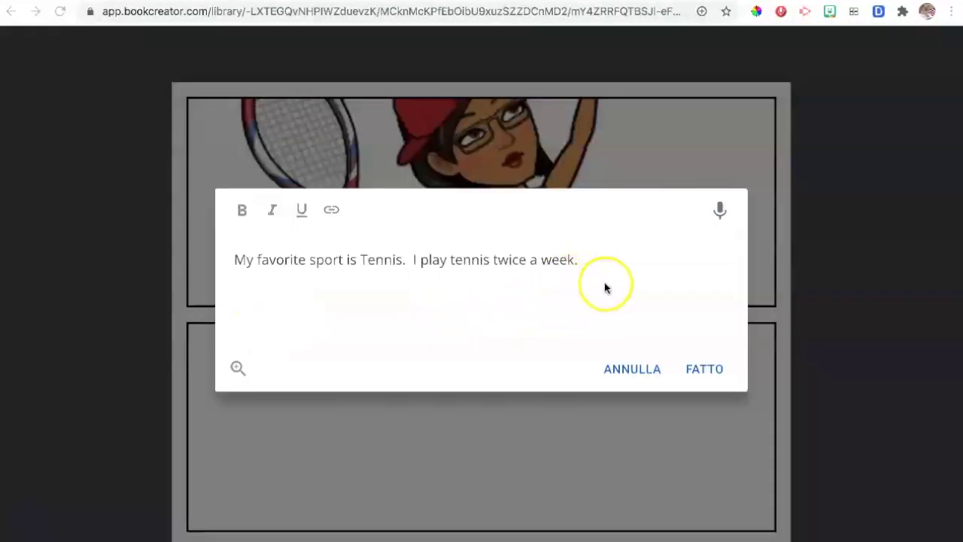
pyautogui.click(715, 370)
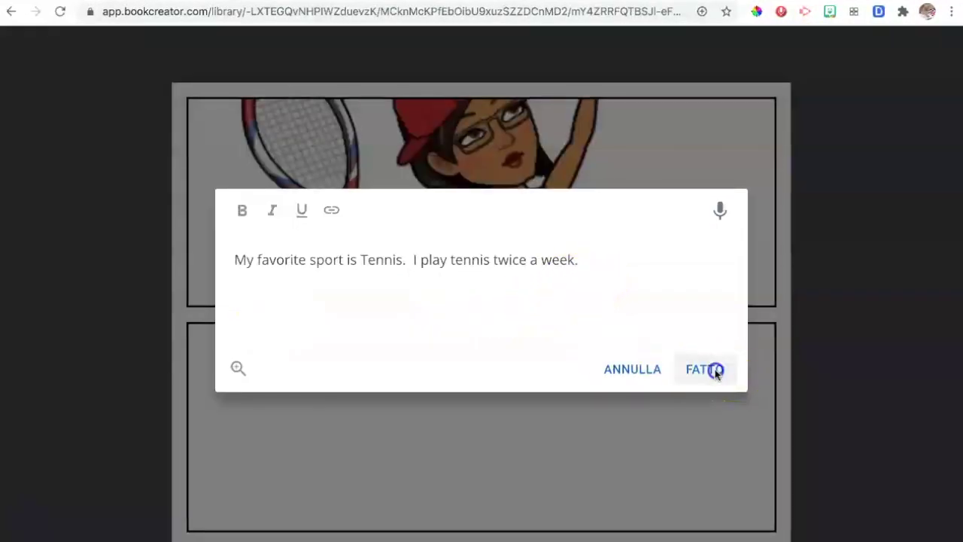
pyautogui.moveTo(529, 189); pyautogui.dragTo(783, 310)
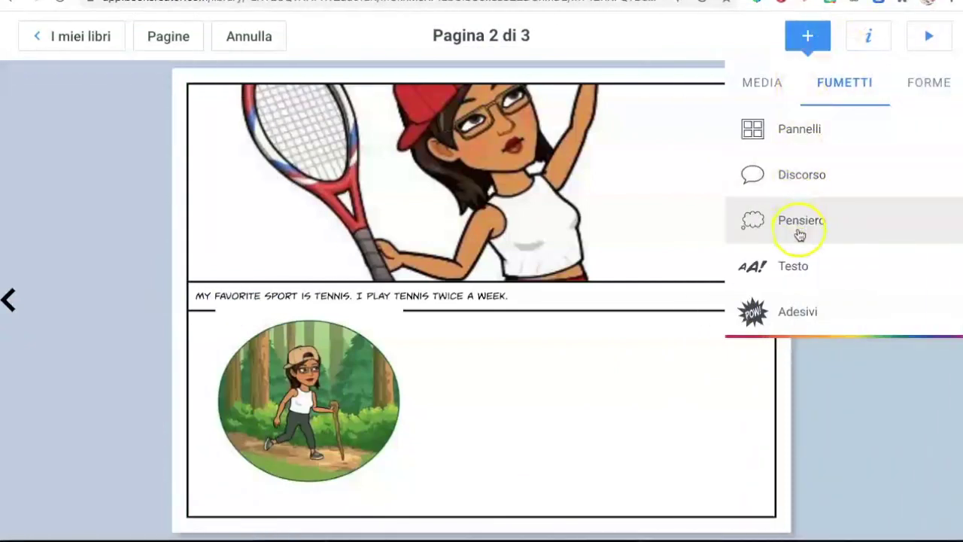
# Add a yellow burst sticker, enlarge it to 351x270 px, and place it beside the hiking picture.
pyautogui.click(812, 315)
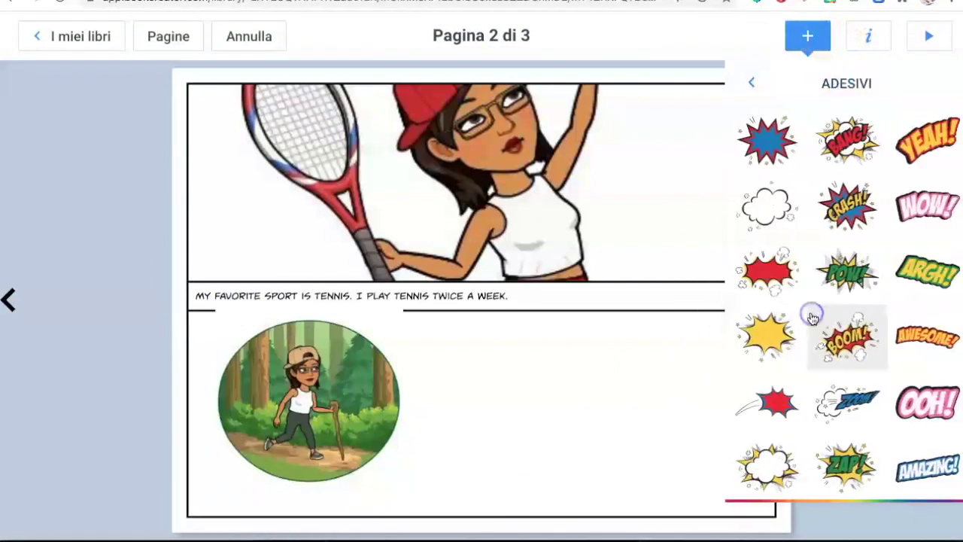
pyautogui.click(762, 345)
pyautogui.click(491, 324)
pyautogui.moveTo(491, 324); pyautogui.dragTo(519, 424)
pyautogui.moveTo(582, 449); pyautogui.dragTo(691, 482)
pyautogui.moveTo(568, 433); pyautogui.dragTo(563, 415)
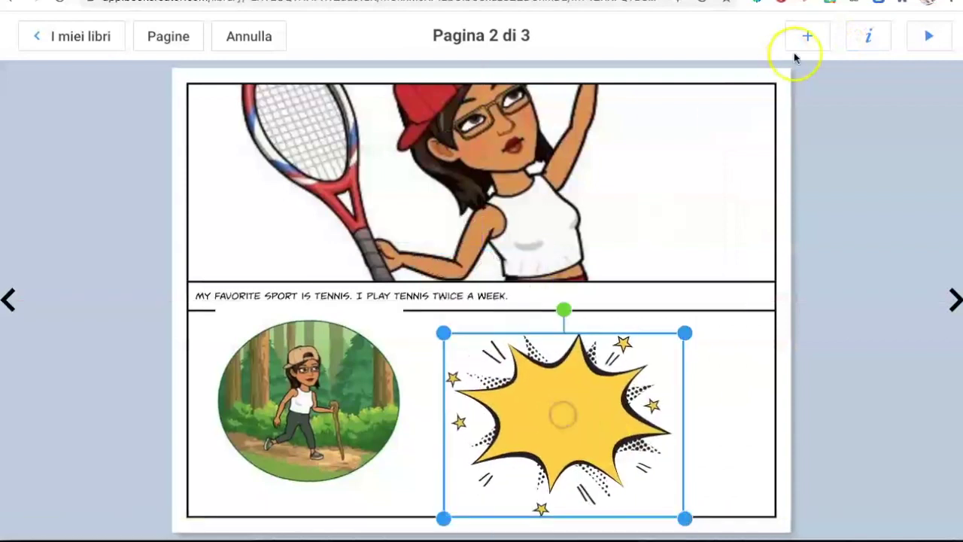
# Put bold 'I also like Hiking' text centred on the starburst, then go to page 3.
pyautogui.click(811, 37)
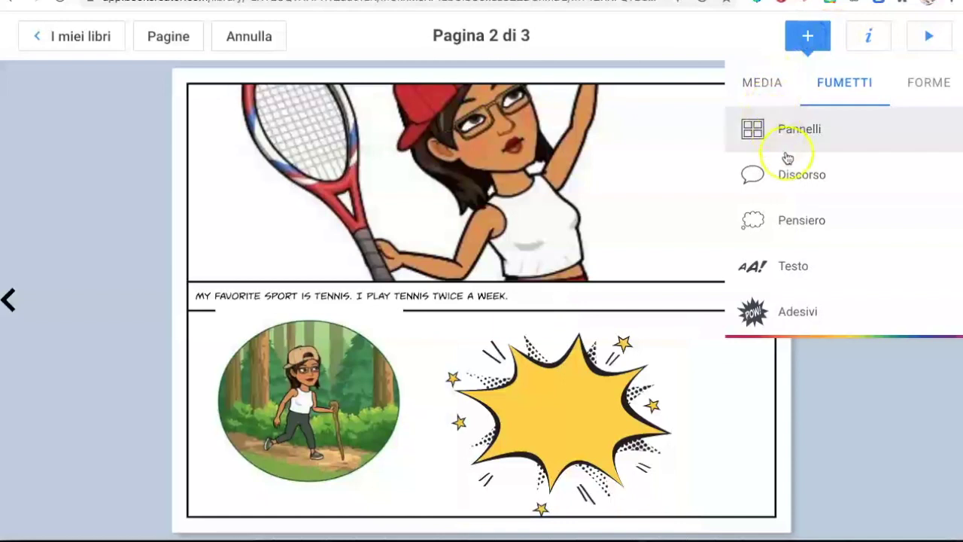
pyautogui.click(799, 273)
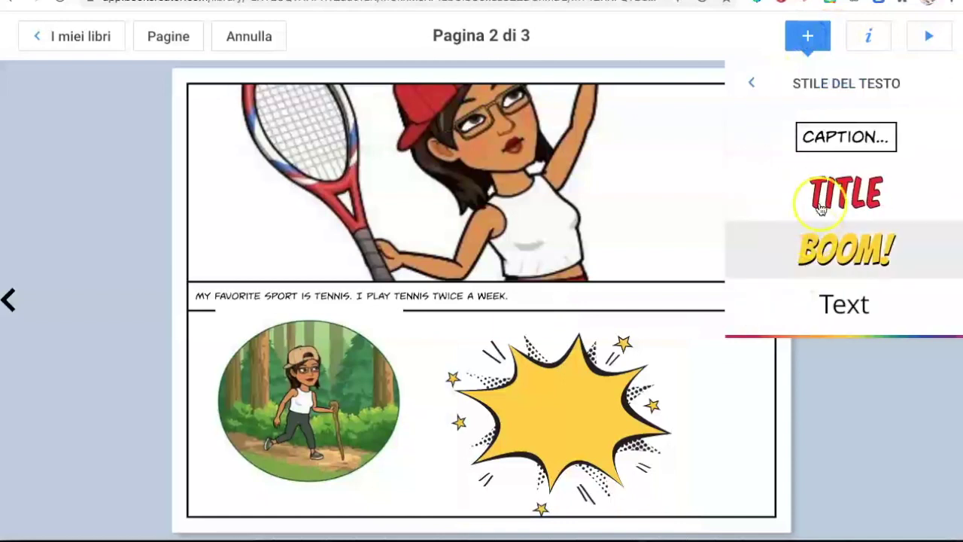
pyautogui.click(869, 307)
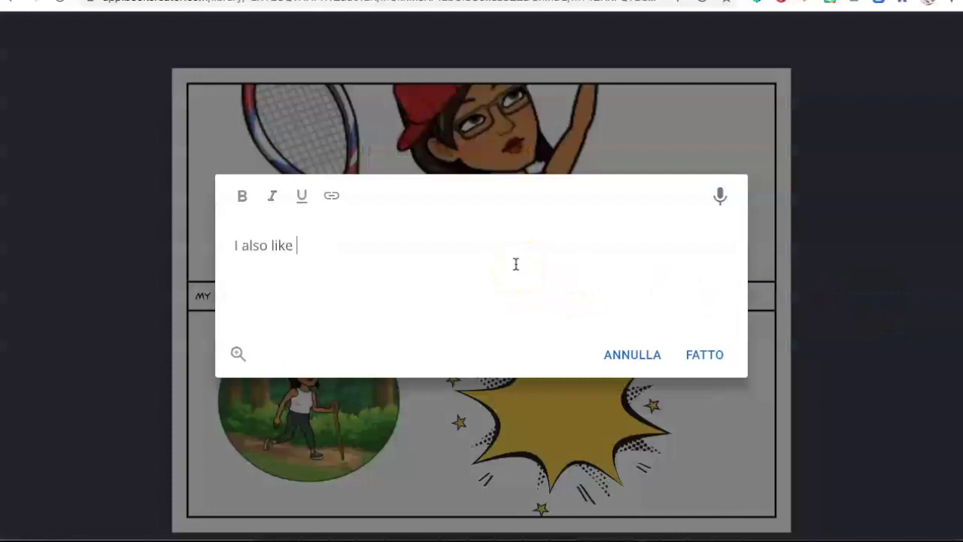
pyautogui.click(707, 355)
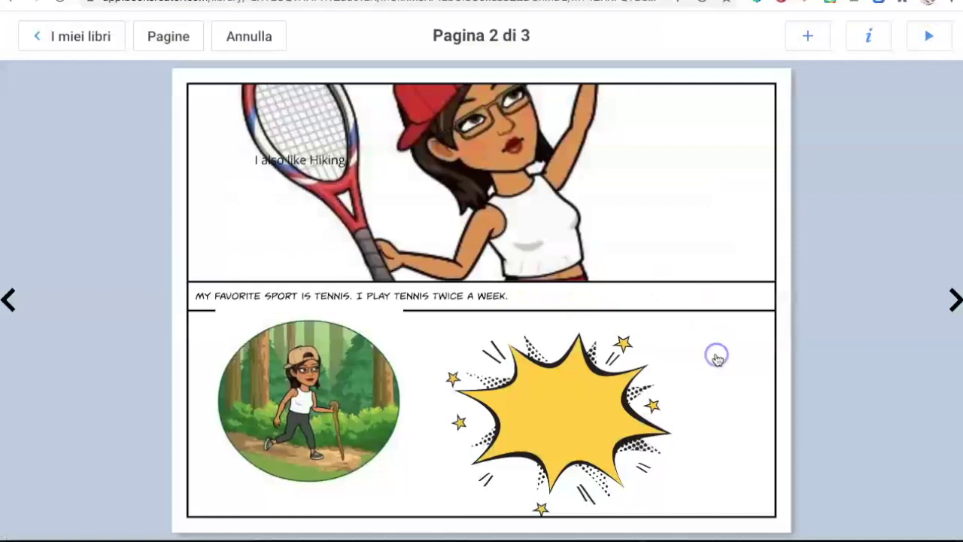
pyautogui.moveTo(343, 171); pyautogui.dragTo(600, 426)
pyautogui.doubleClick(599, 426)
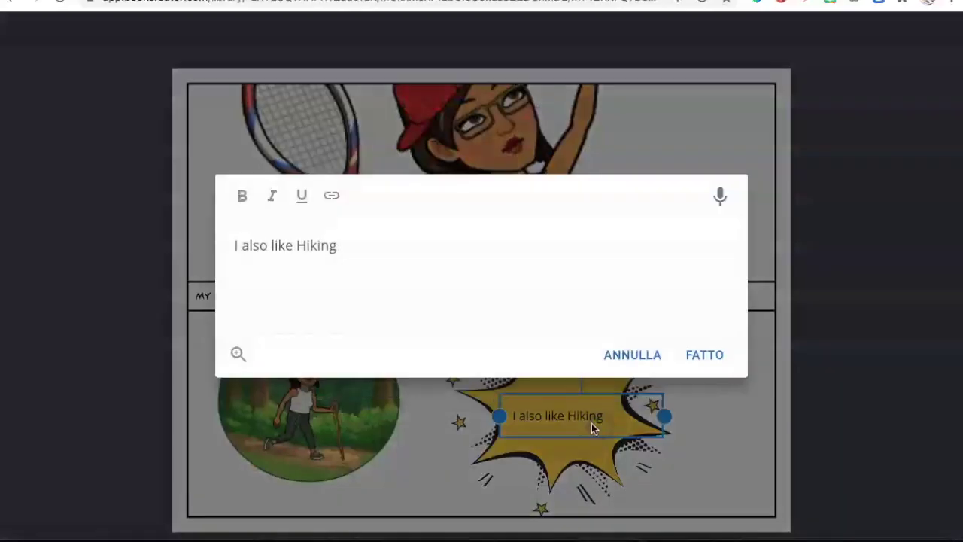
pyautogui.click(240, 197)
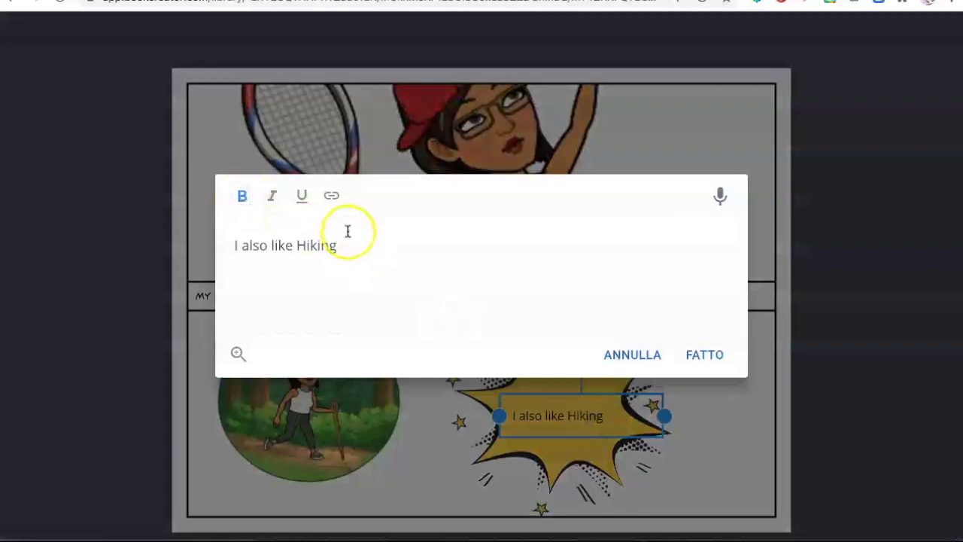
pyautogui.moveTo(348, 235); pyautogui.dragTo(137, 246)
pyautogui.click(242, 197)
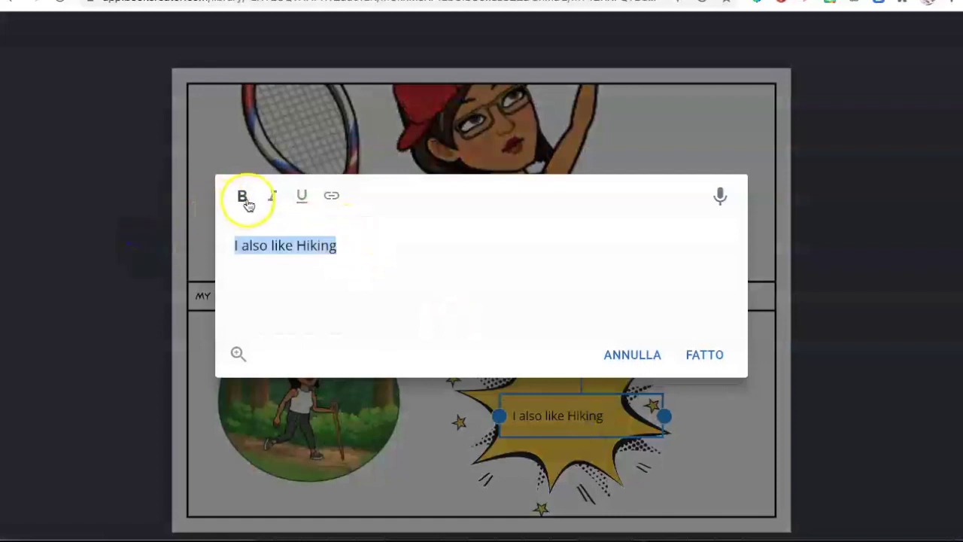
pyautogui.click(719, 357)
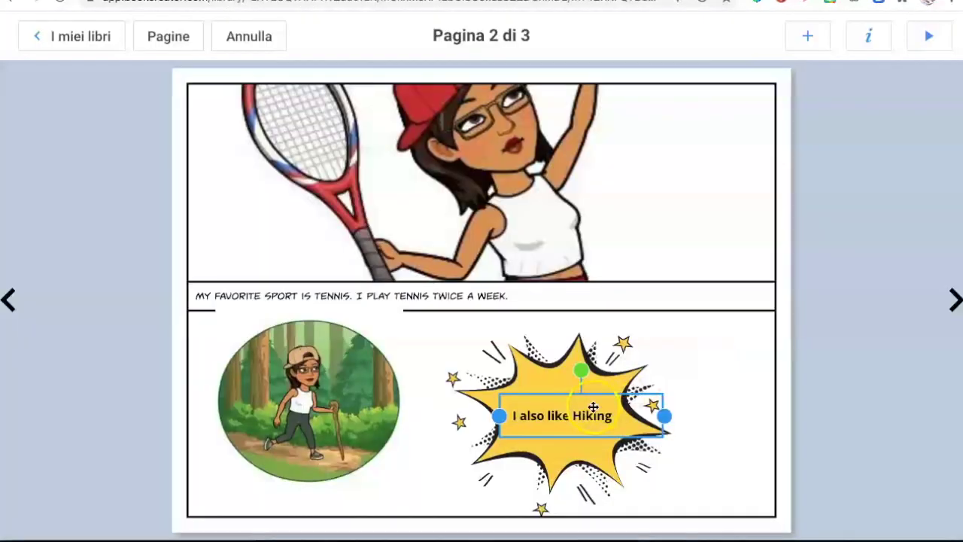
pyautogui.moveTo(661, 413); pyautogui.dragTo(680, 414)
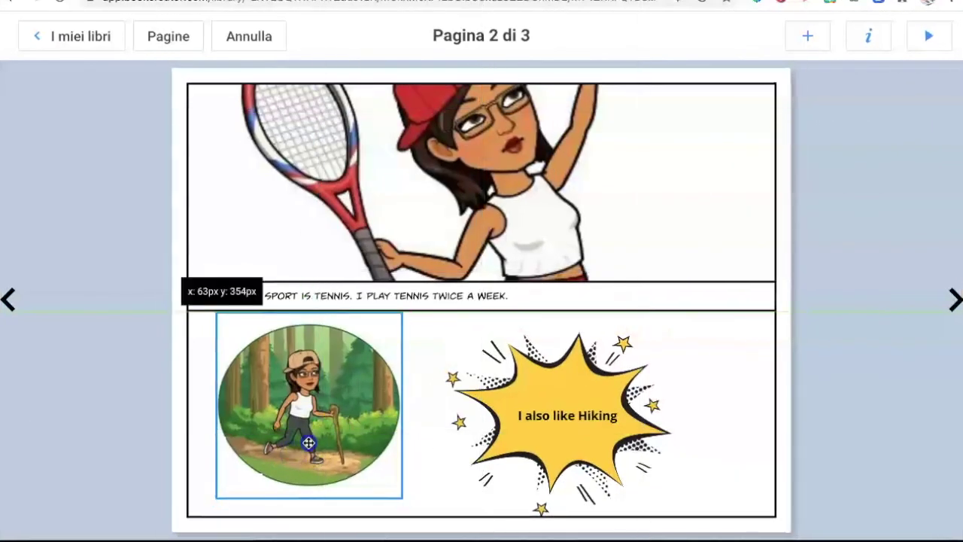
pyautogui.click(866, 353)
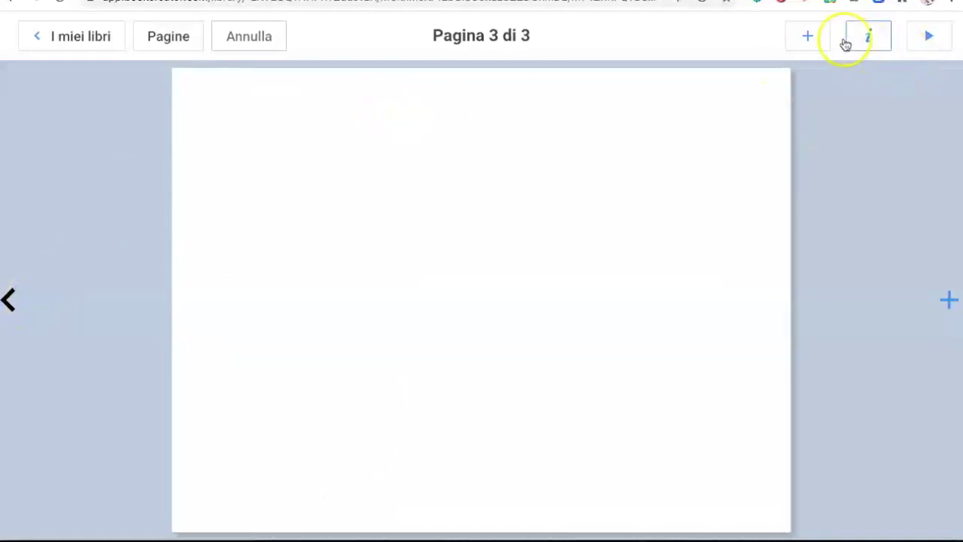
# Give page 3 a layout with one tall left panel and two right panels.
pyautogui.click(808, 35)
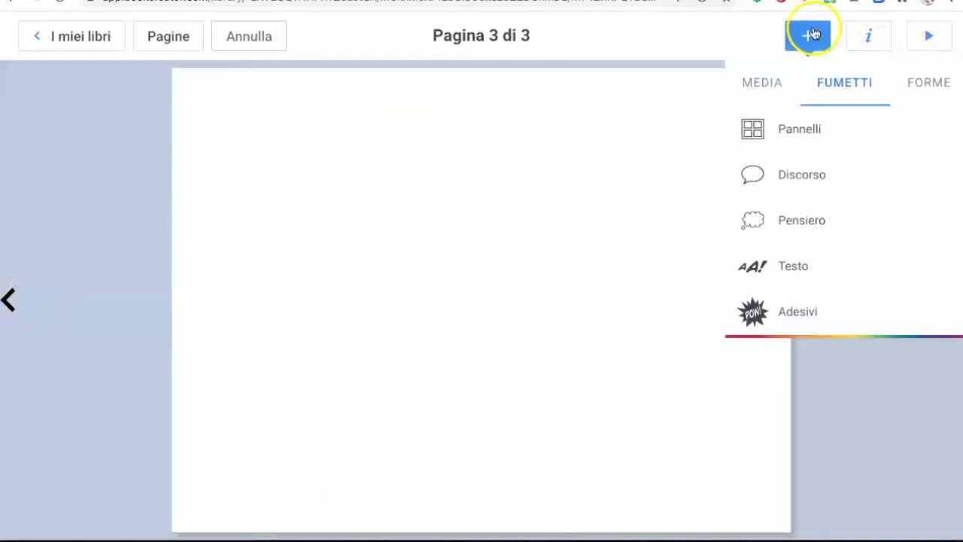
pyautogui.click(786, 135)
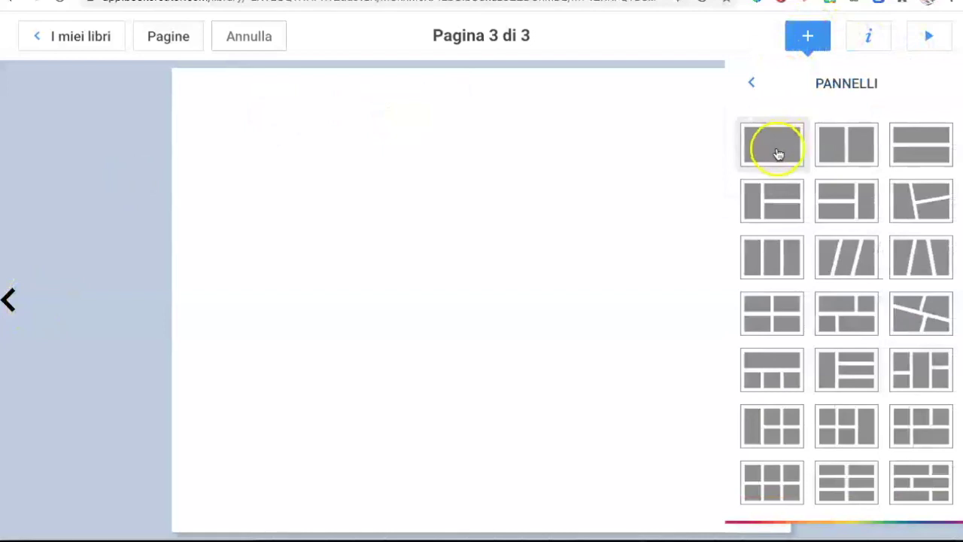
pyautogui.click(763, 190)
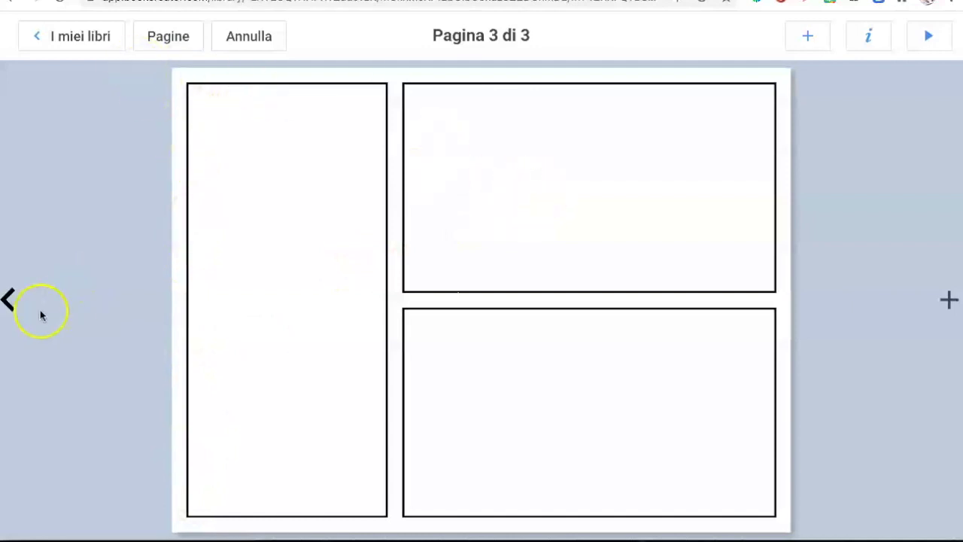
# Copy the Freetime reading bitmoji from the cover.
pyautogui.click(10, 301)
pyautogui.click(12, 302)
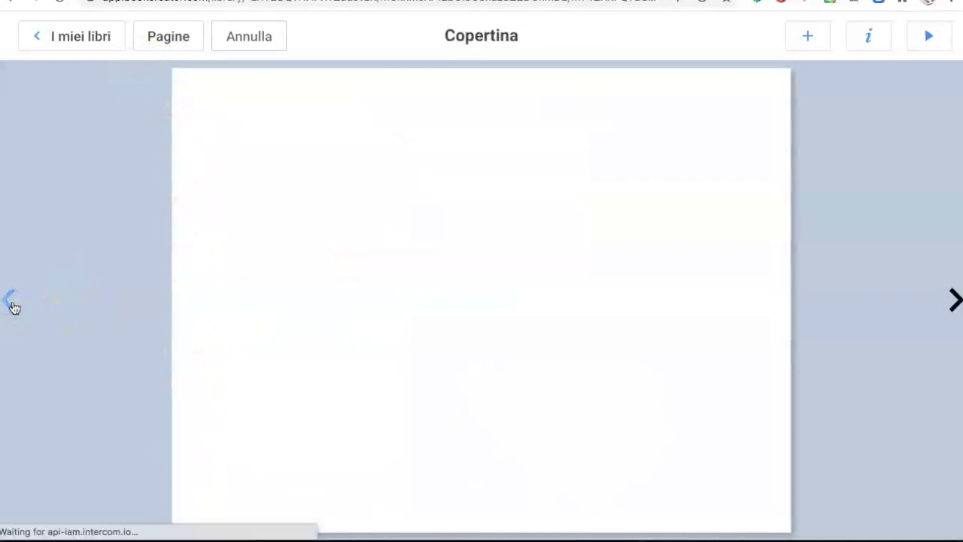
pyautogui.click(501, 437)
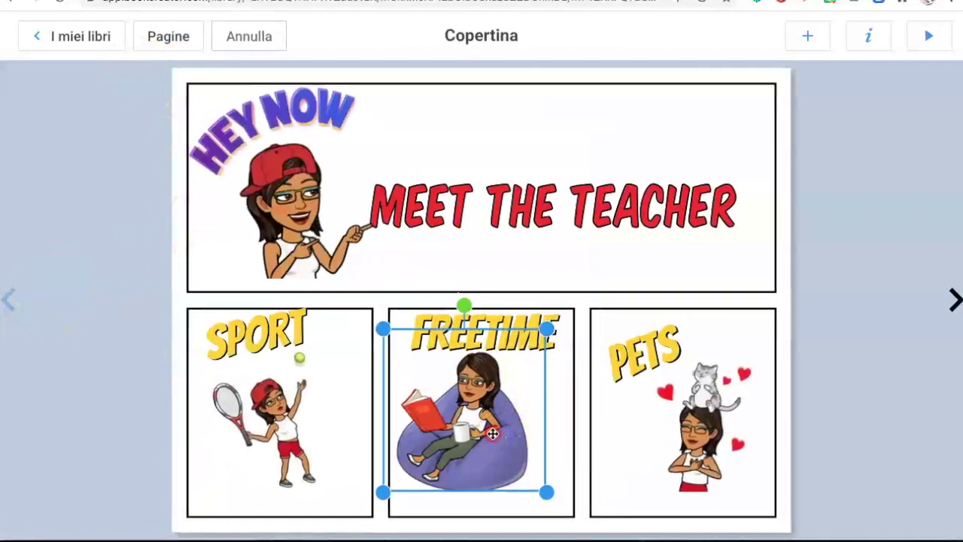
pyautogui.rightClick(496, 432)
pyautogui.click(521, 400)
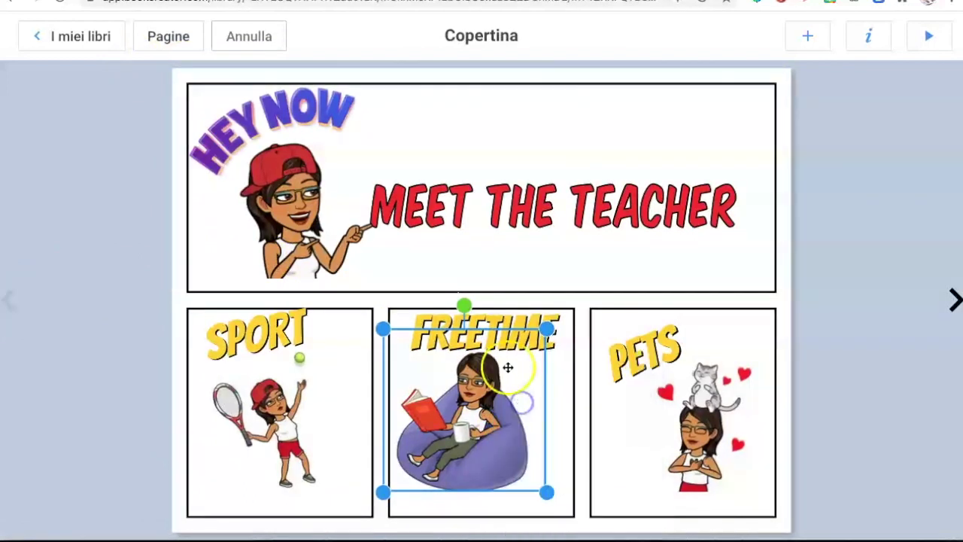
# Paste the reading bitmoji into page 3's tall left panel.
pyautogui.click(956, 301)
pyautogui.click(956, 301)
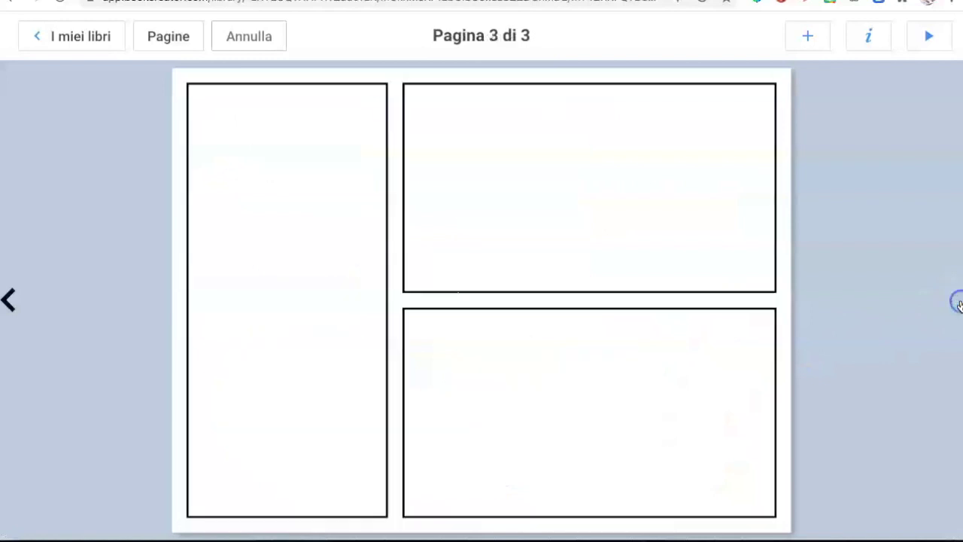
pyautogui.click(273, 262)
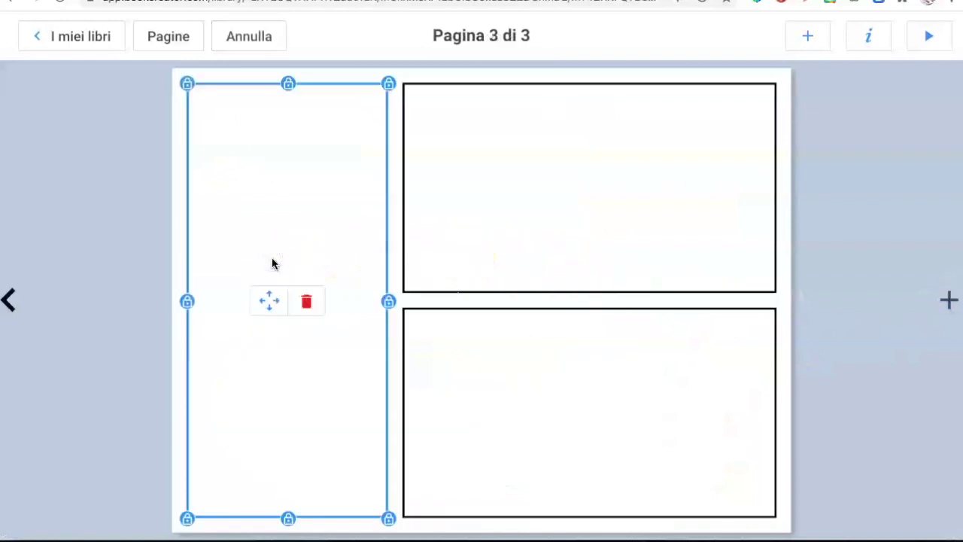
pyautogui.hotkey('ctrl', 'v')
pyautogui.click(286, 261)
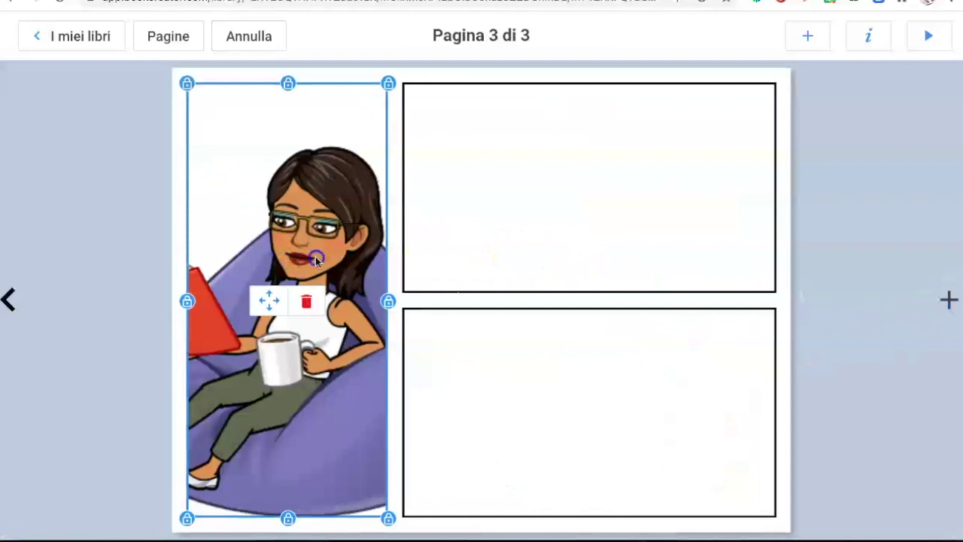
pyautogui.click(571, 220)
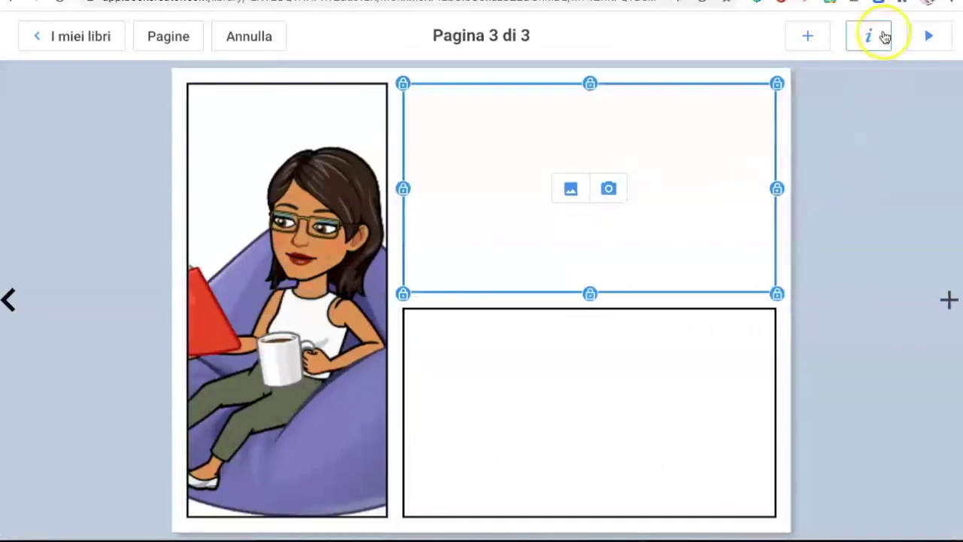
# Add a speech bubble holding bold one-line text 'I like reading books on Neuroscience.'.
pyautogui.click(805, 37)
pyautogui.click(800, 174)
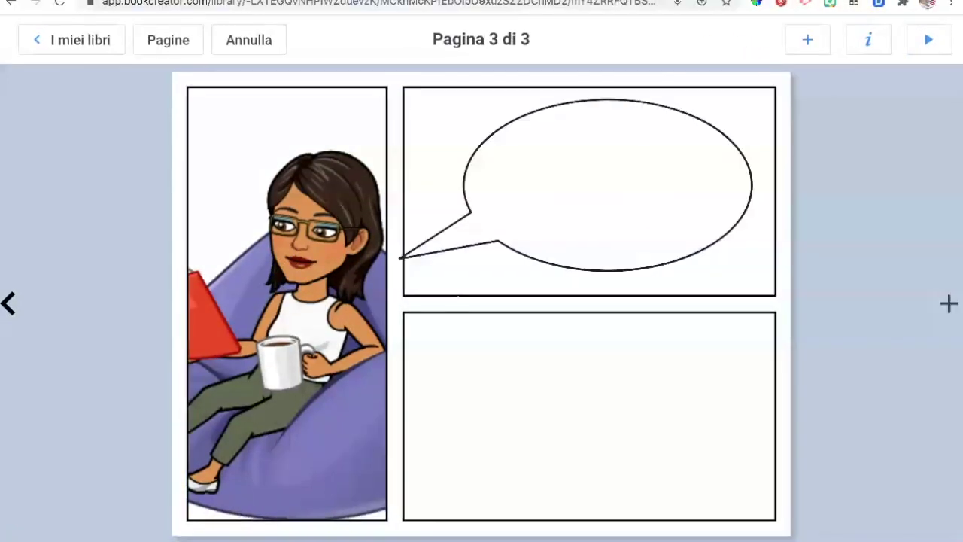
pyautogui.click(812, 39)
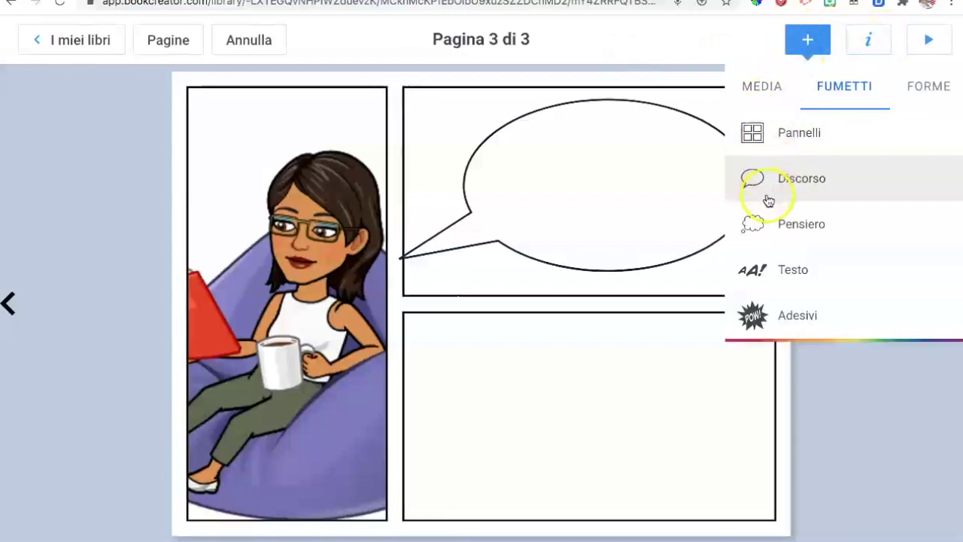
pyautogui.click(779, 275)
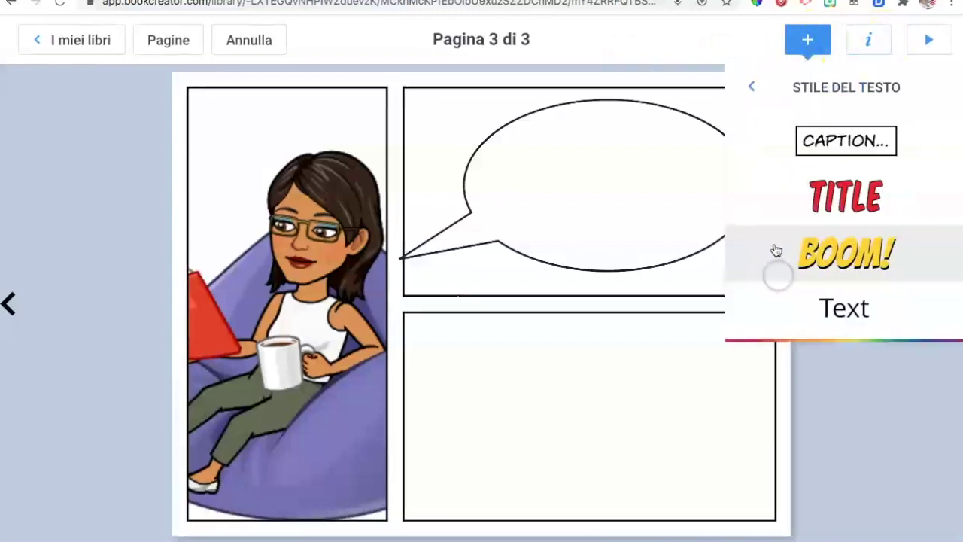
pyautogui.click(803, 320)
pyautogui.write('I like reading books on Neuroscience.')
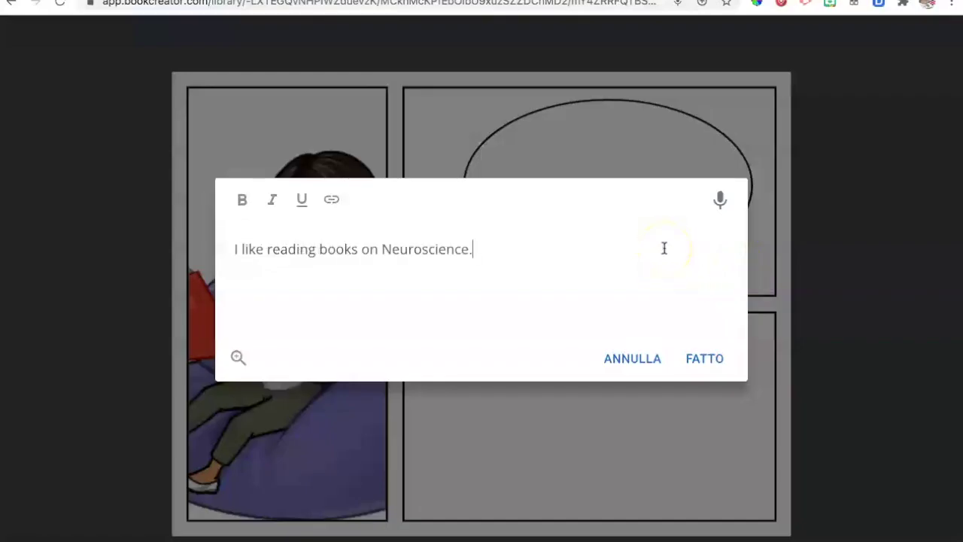
pyautogui.tripleClick(566, 254)
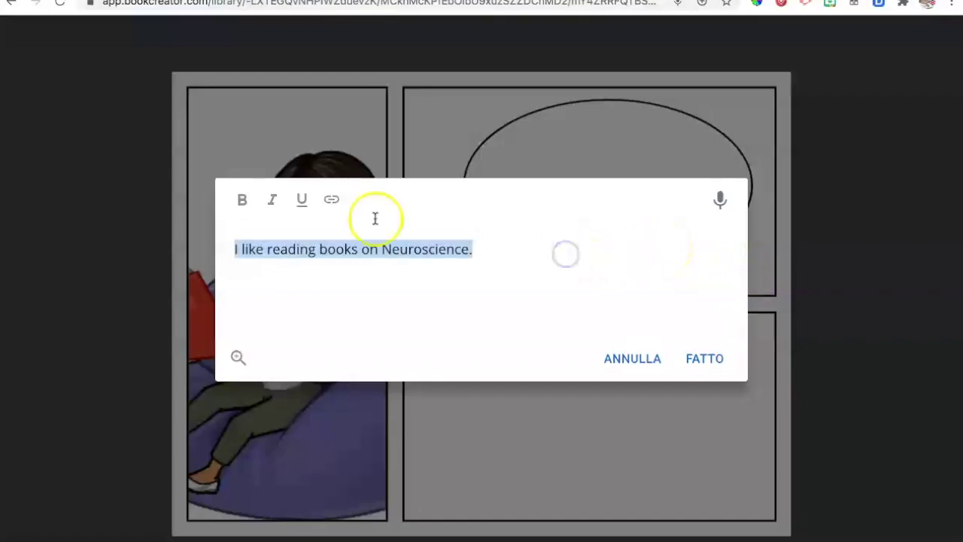
pyautogui.click(245, 203)
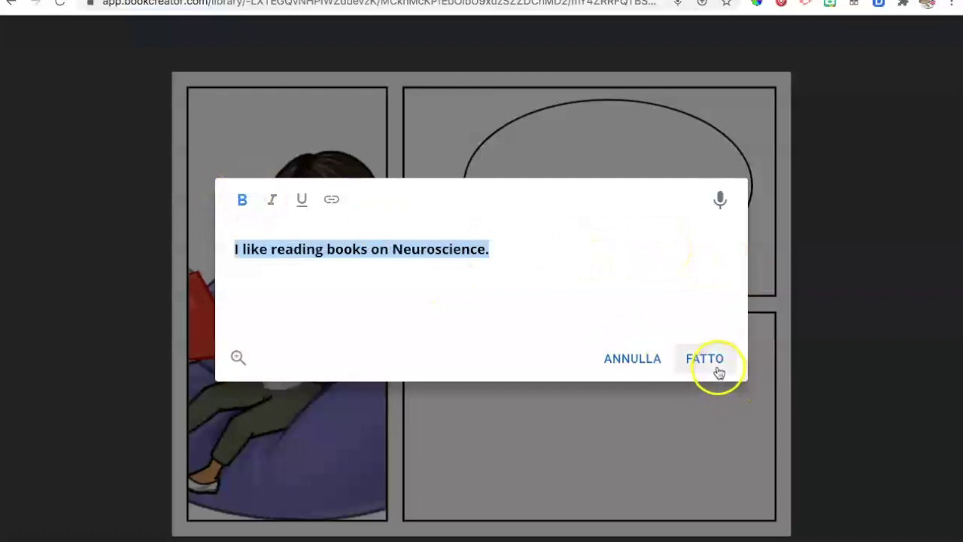
pyautogui.click(705, 359)
pyautogui.moveTo(409, 181); pyautogui.dragTo(629, 195)
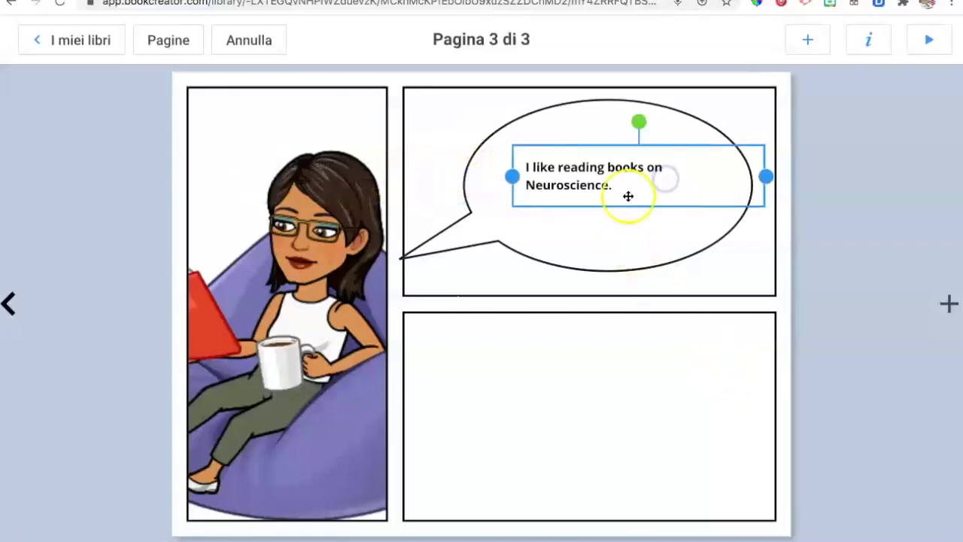
pyautogui.moveTo(512, 176); pyautogui.dragTo(490, 176)
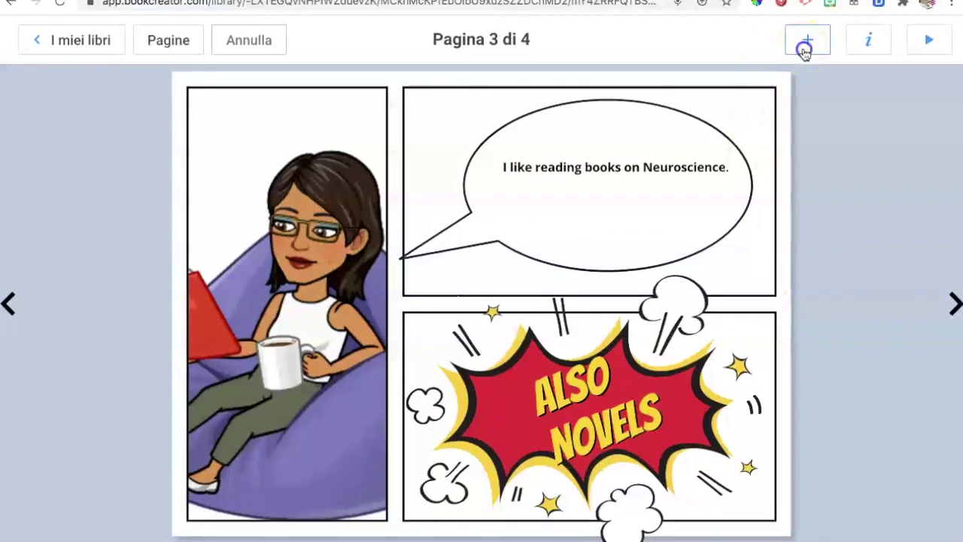
# Browse the comic stickers and text styles, closing the text choices without adding any.
pyautogui.click(804, 43)
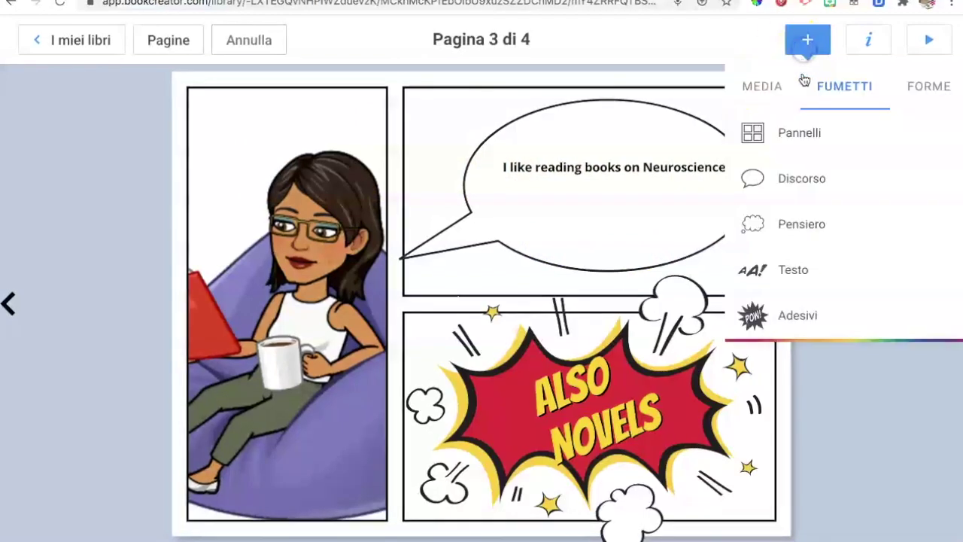
pyautogui.click(763, 314)
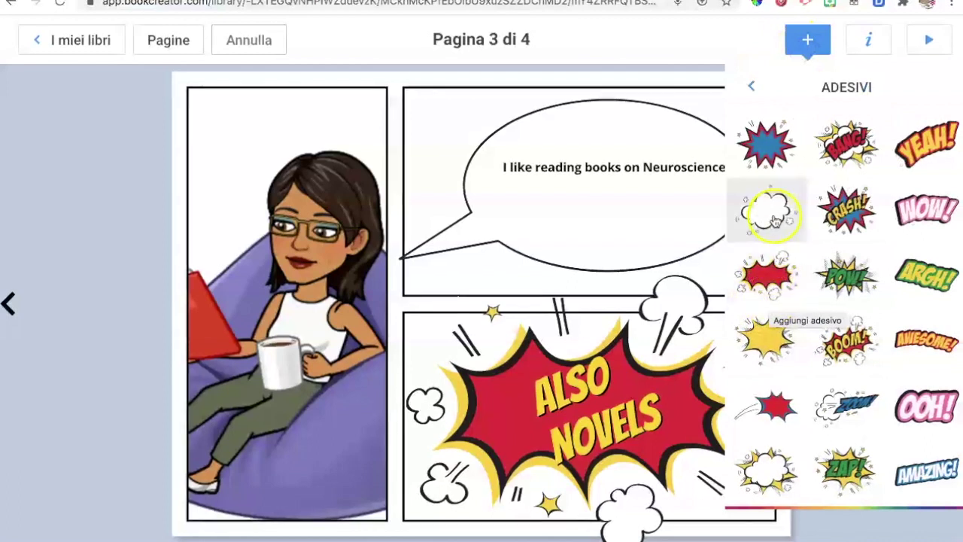
pyautogui.click(805, 39)
pyautogui.click(805, 39)
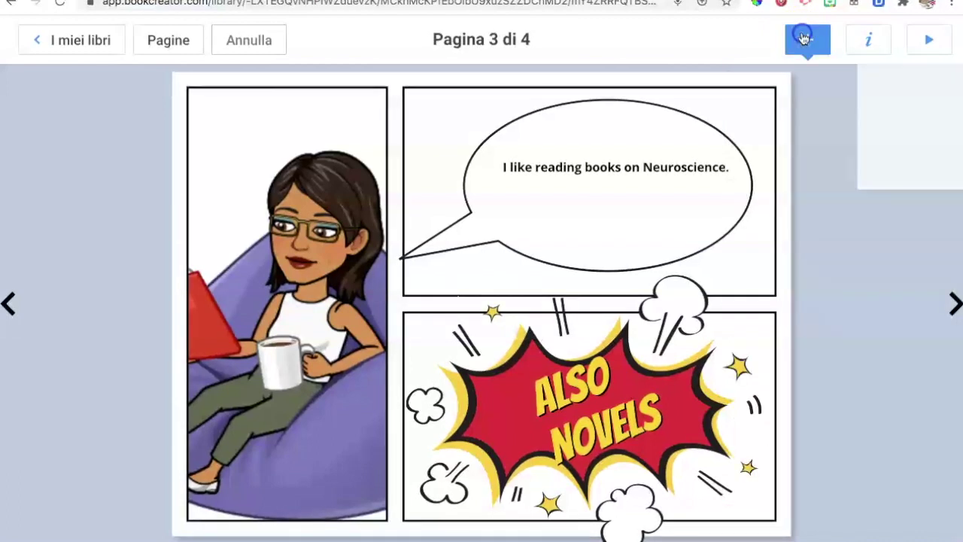
pyautogui.click(827, 273)
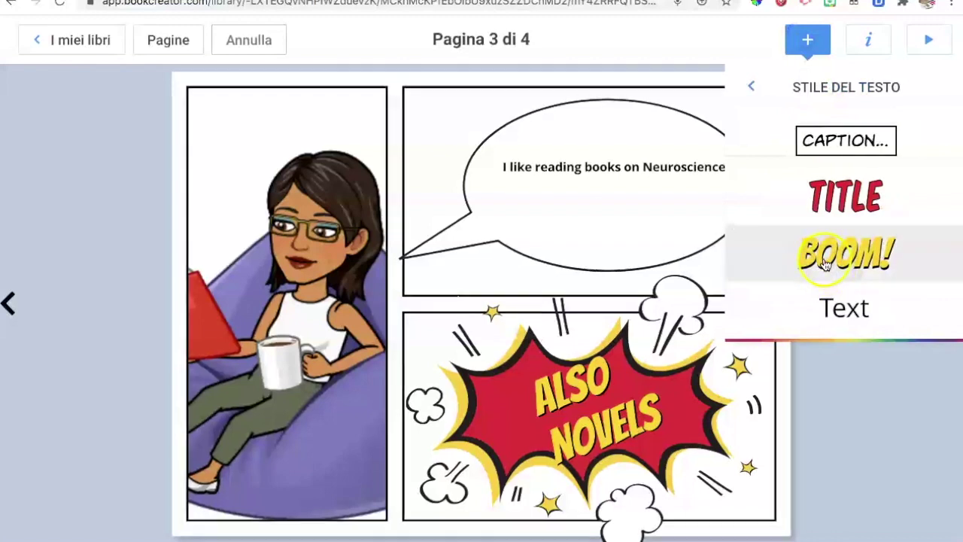
pyautogui.click(800, 46)
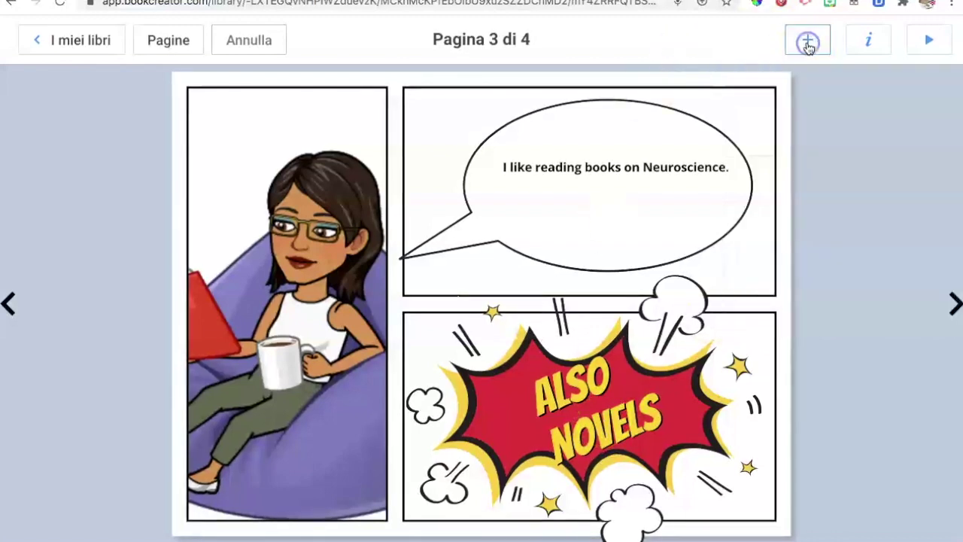
# Give page 4 two tall side-by-side comic panels.
pyautogui.click(952, 303)
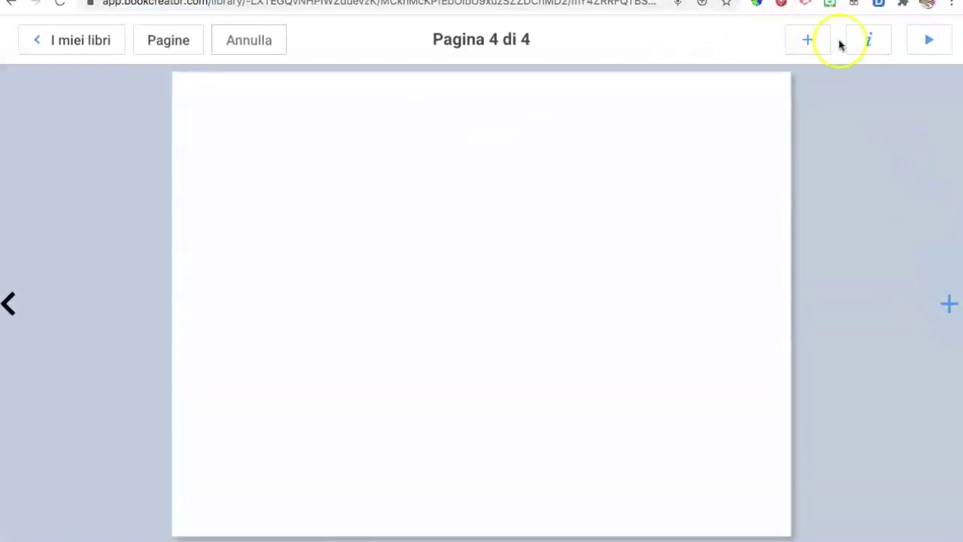
pyautogui.click(819, 43)
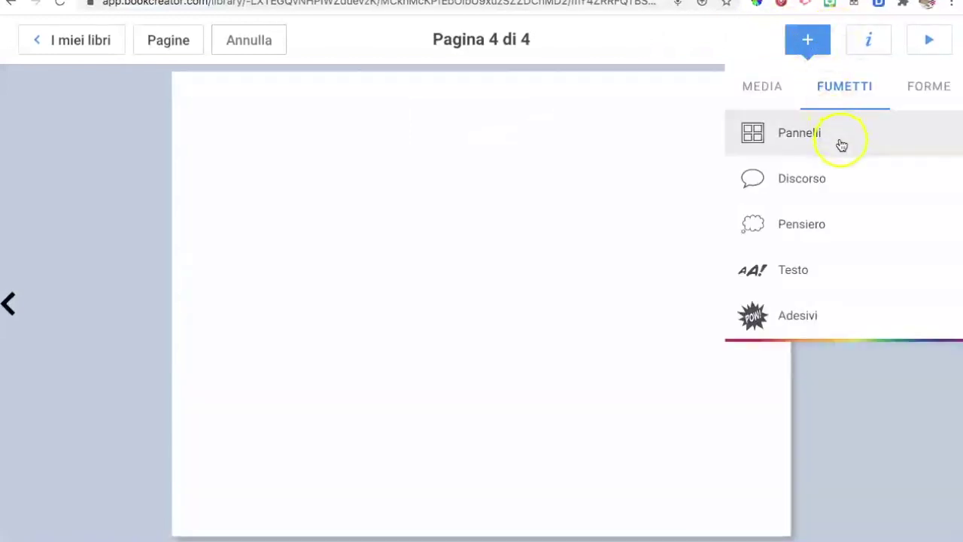
pyautogui.click(842, 145)
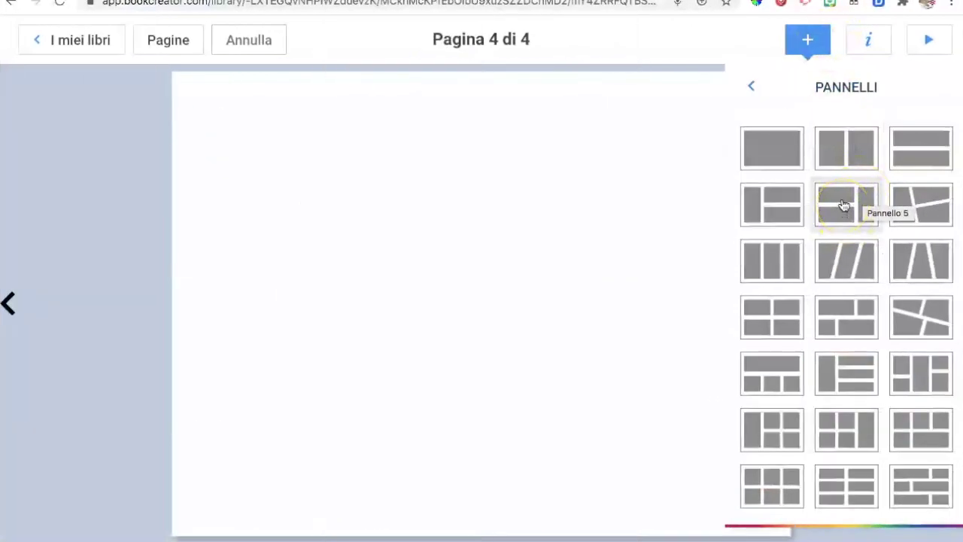
pyautogui.click(855, 163)
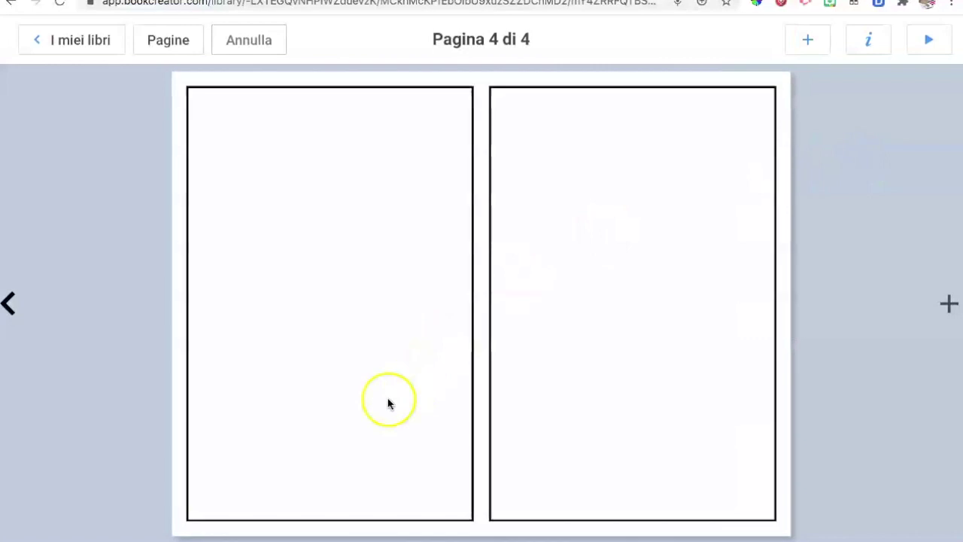
# Copy the girl-and-cat picture from the cover's PETS box.
pyautogui.click(12, 302)
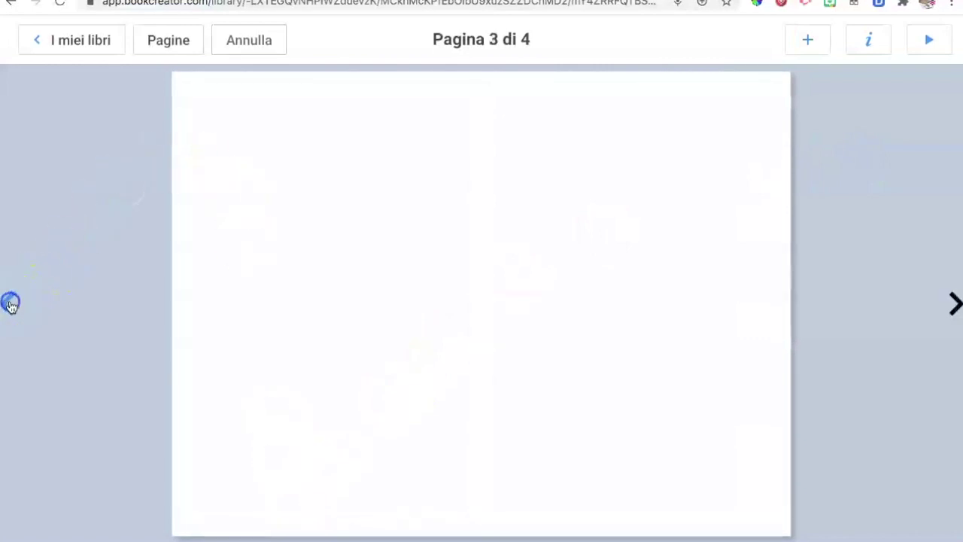
pyautogui.click(11, 303)
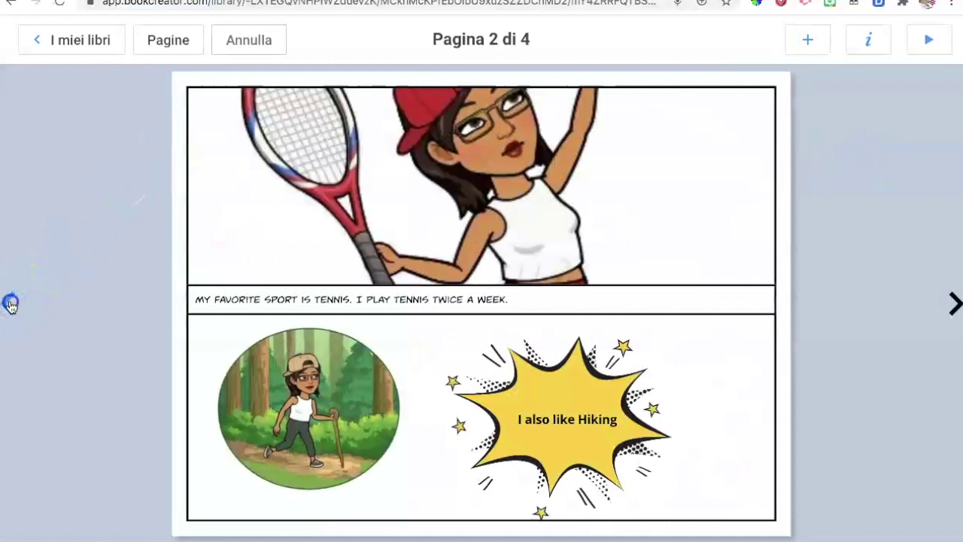
pyautogui.click(11, 303)
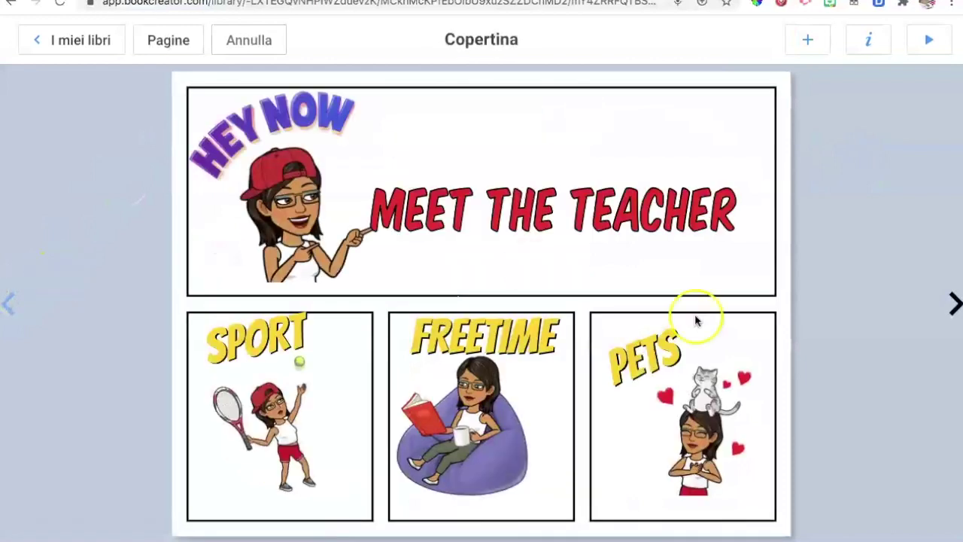
pyautogui.click(680, 404)
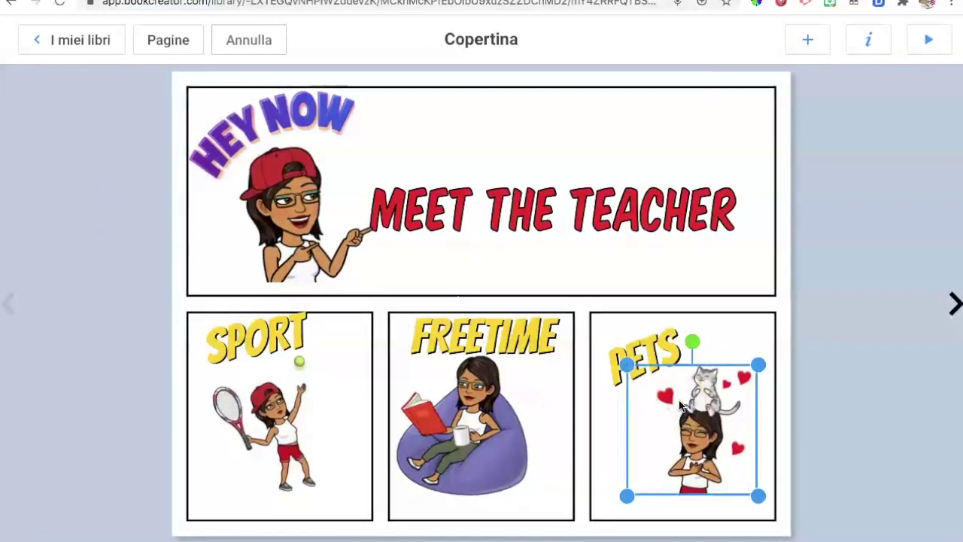
pyautogui.rightClick(681, 407)
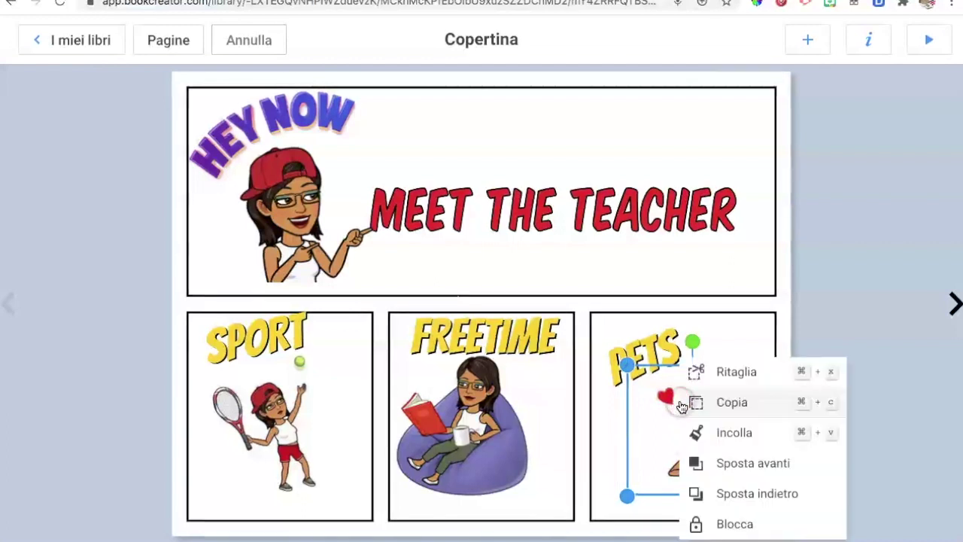
pyautogui.click(690, 403)
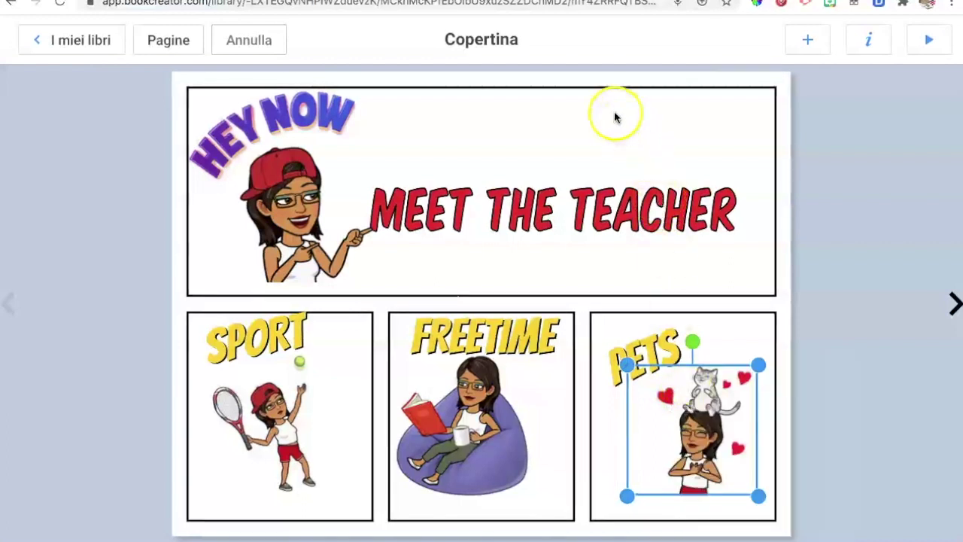
# Return to page 4 and place the girl-with-cat picture in its left panel.
pyautogui.click(947, 304)
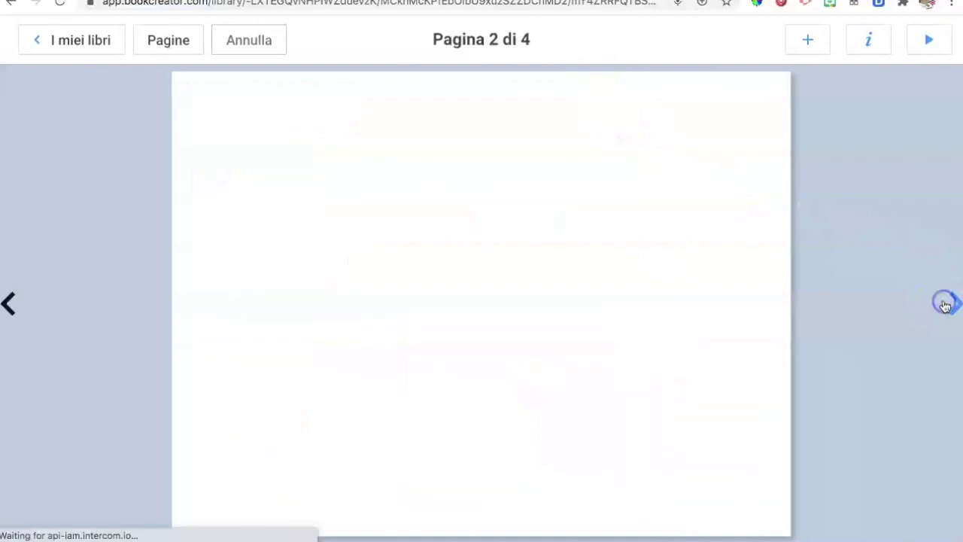
pyautogui.click(947, 304)
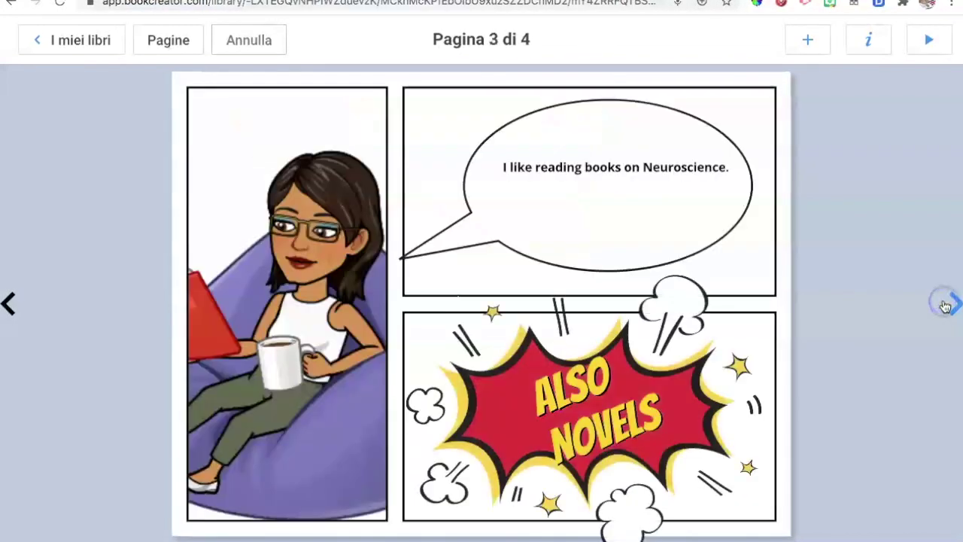
pyautogui.click(947, 304)
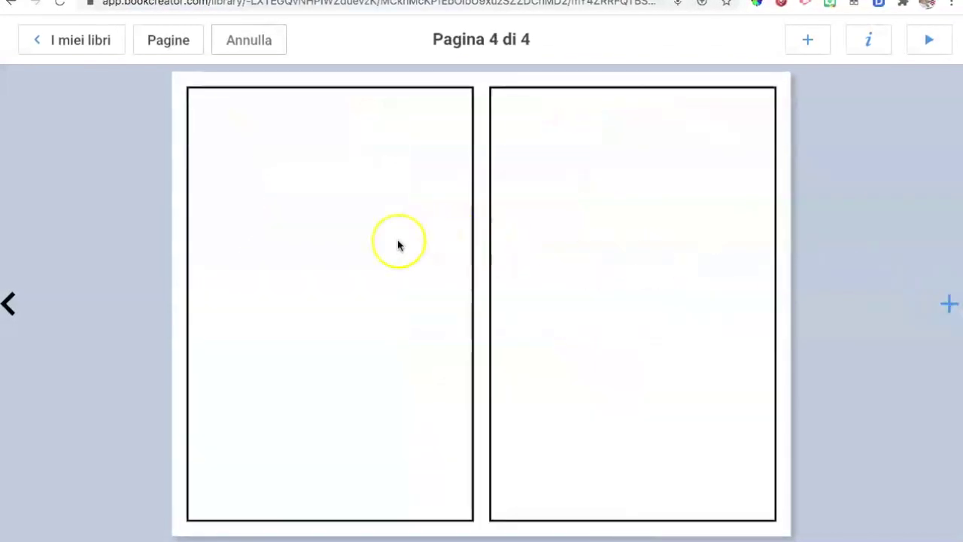
pyautogui.click(359, 253)
pyautogui.click(359, 253)
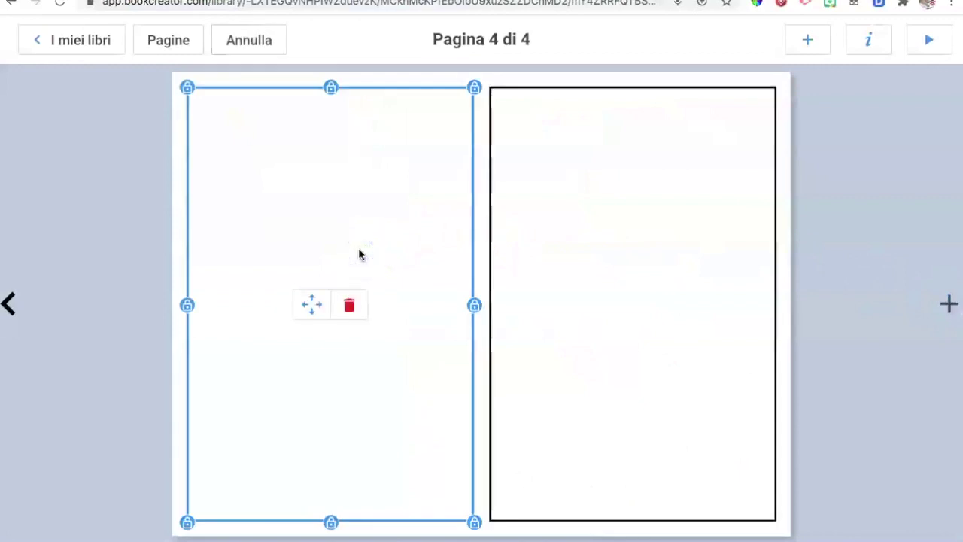
pyautogui.click(578, 272)
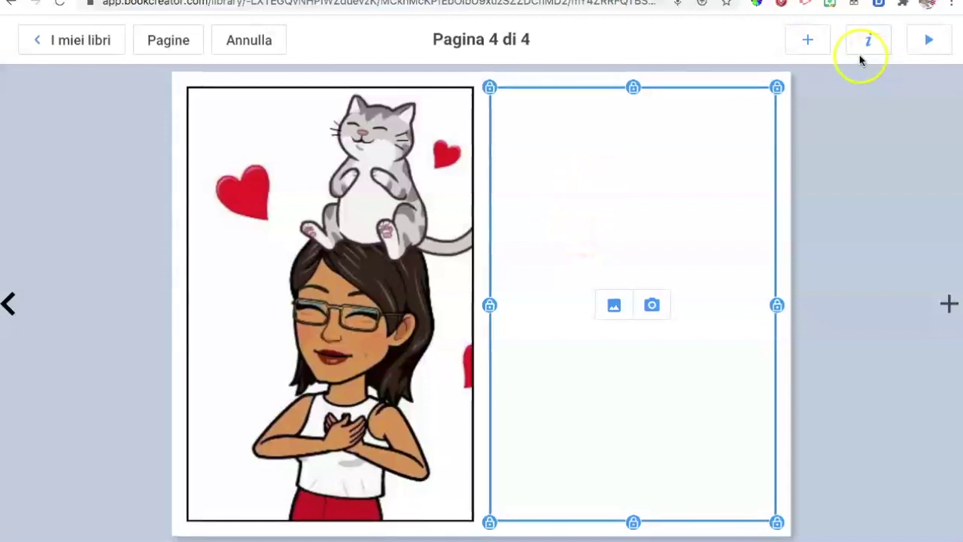
pyautogui.click(813, 42)
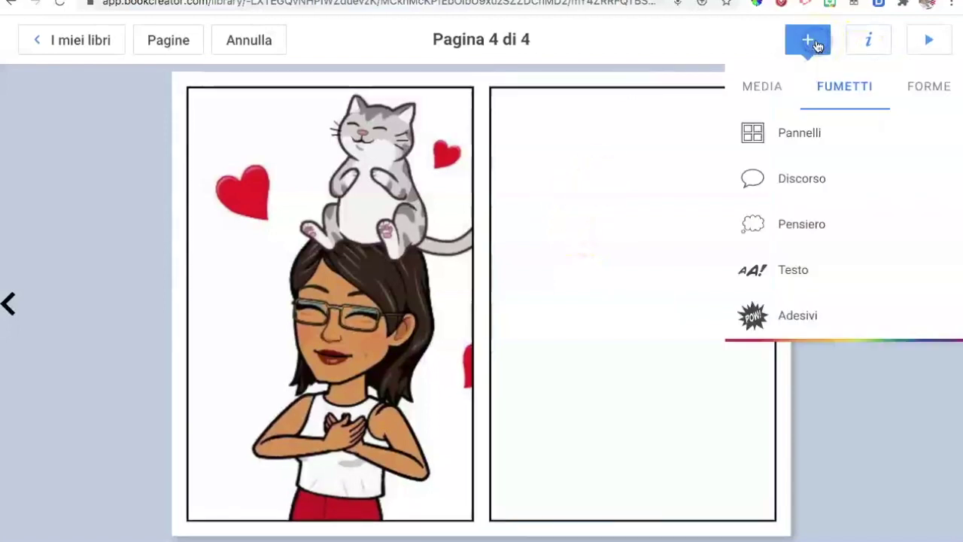
# Add the AWESOME! sticker, resize it, and nudge it to the top of the right panel.
pyautogui.click(835, 235)
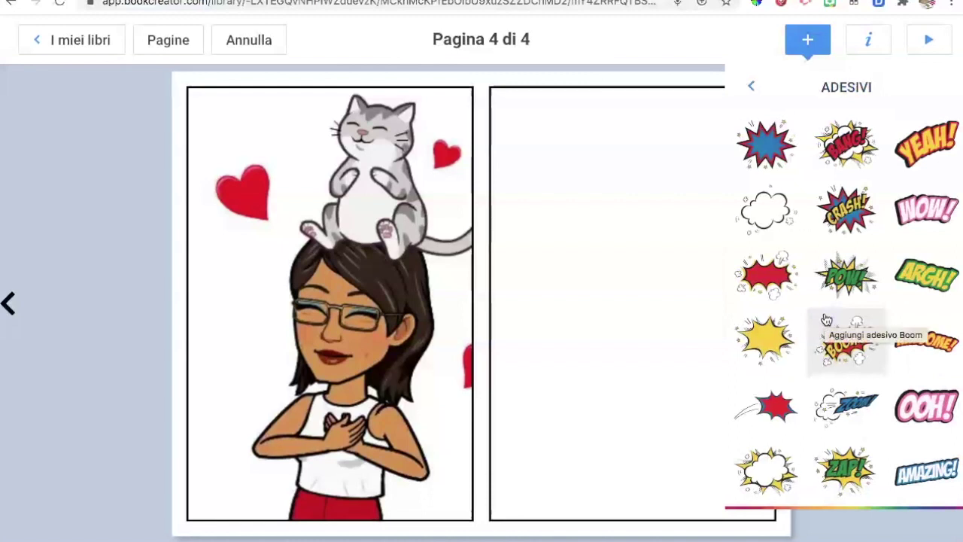
pyautogui.click(926, 336)
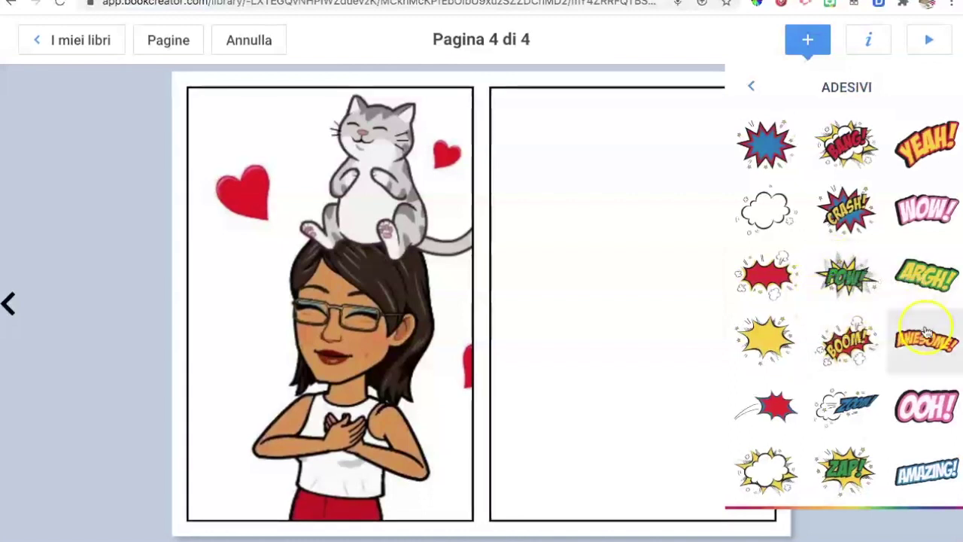
pyautogui.moveTo(529, 228); pyautogui.dragTo(490, 235)
pyautogui.moveTo(565, 204); pyautogui.dragTo(586, 193)
# Enlarge the AWESOME! sticker and move it down the right panel.
pyautogui.moveTo(683, 243); pyautogui.dragTo(724, 249)
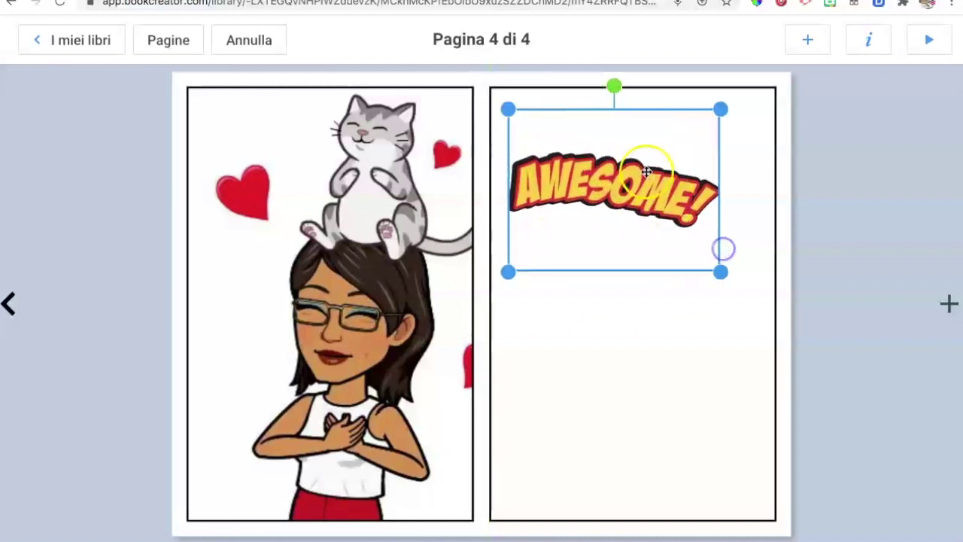
pyautogui.click(664, 332)
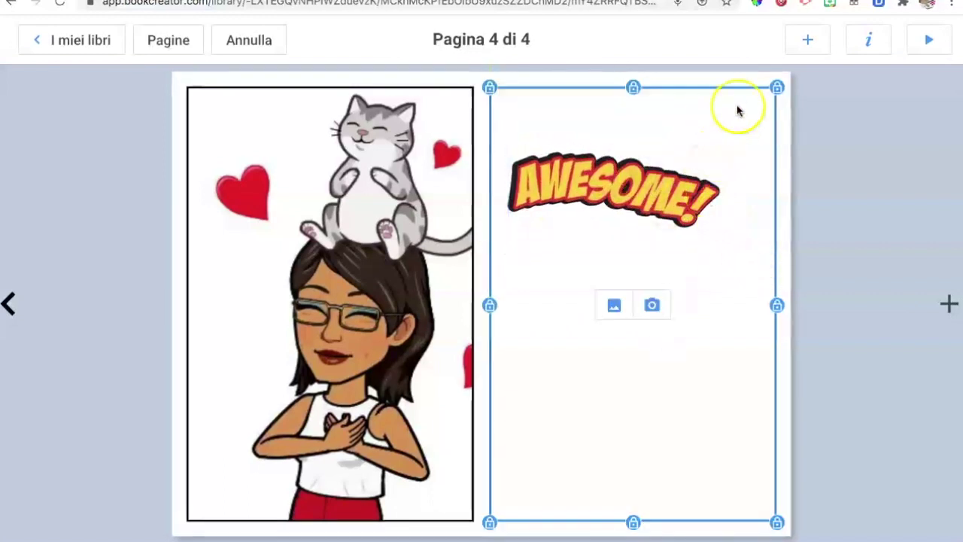
pyautogui.moveTo(658, 180); pyautogui.dragTo(664, 379)
# Add a straight BOOM!-style 'My cat is....' caption above the AWESOME! sticker.
pyautogui.click(808, 39)
pyautogui.click(839, 271)
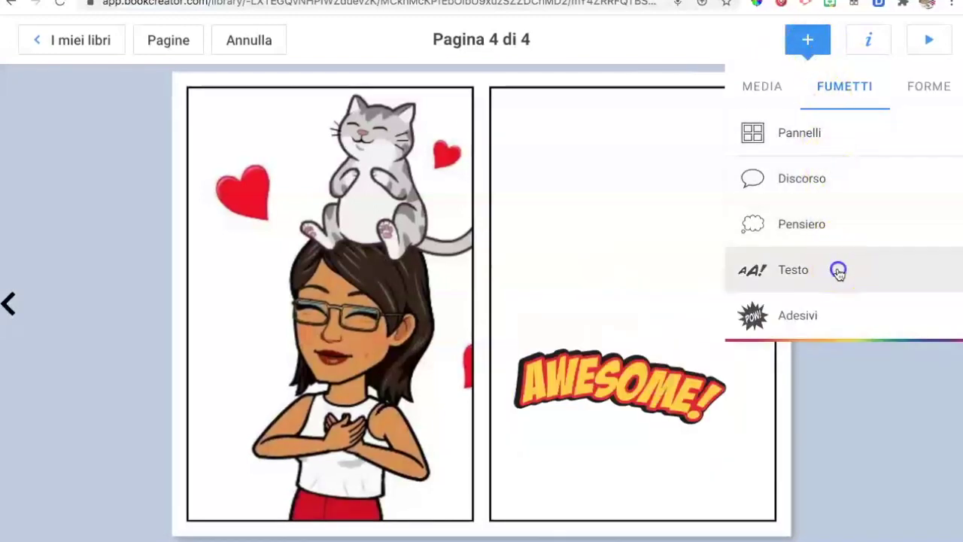
pyautogui.click(841, 253)
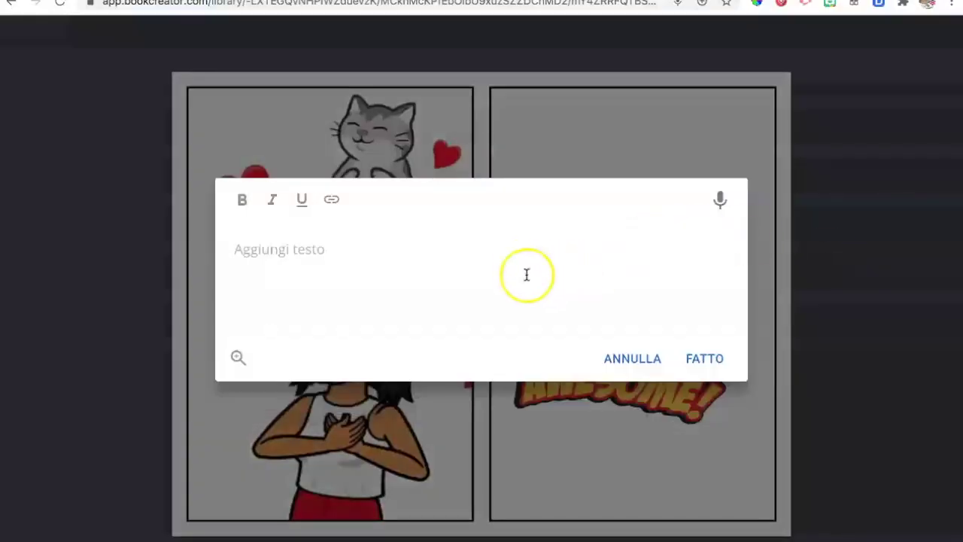
pyautogui.write('My cat is....')
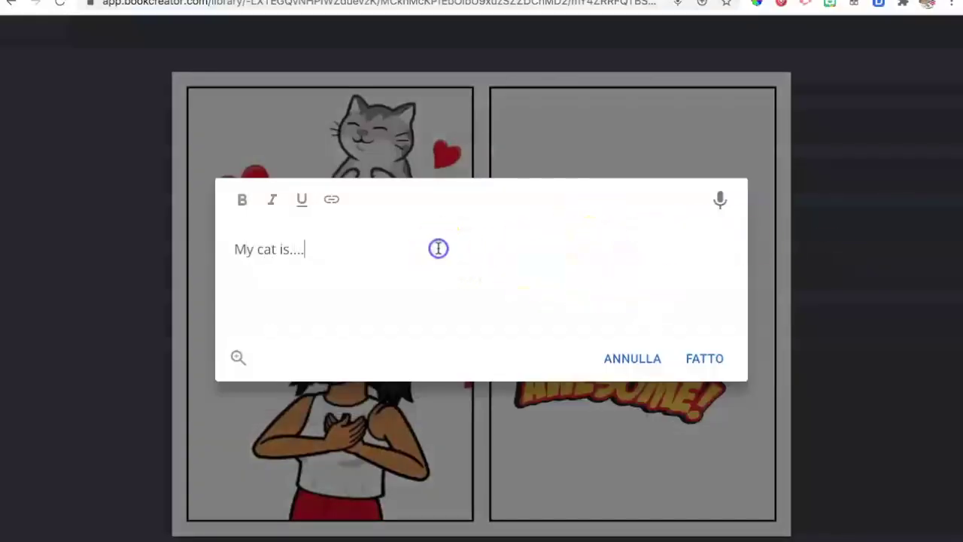
pyautogui.click(705, 359)
pyautogui.moveTo(606, 134); pyautogui.dragTo(636, 131)
pyautogui.moveTo(627, 354); pyautogui.dragTo(628, 306)
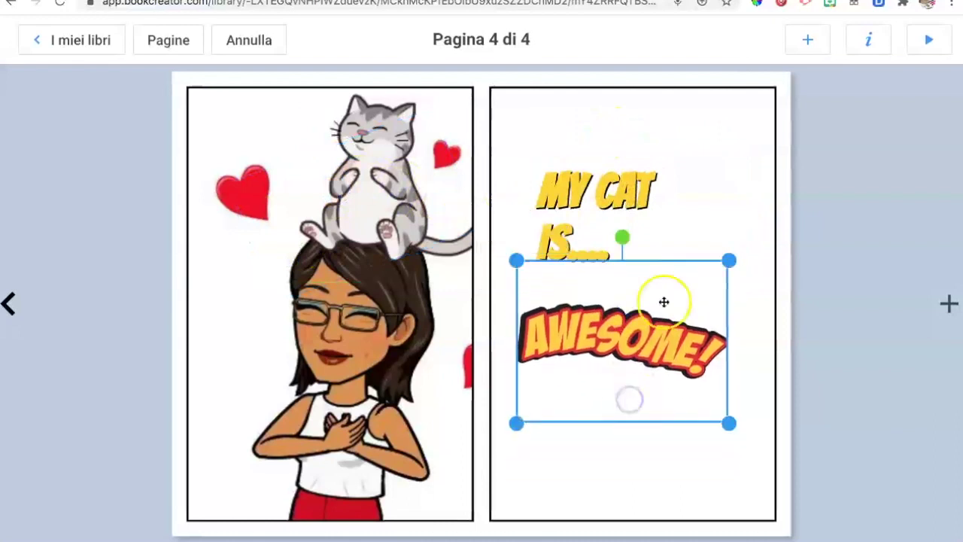
pyautogui.click(727, 228)
# Import youtube icon.jpeg onto the cover through the Media import option.
pyautogui.click(844, 44)
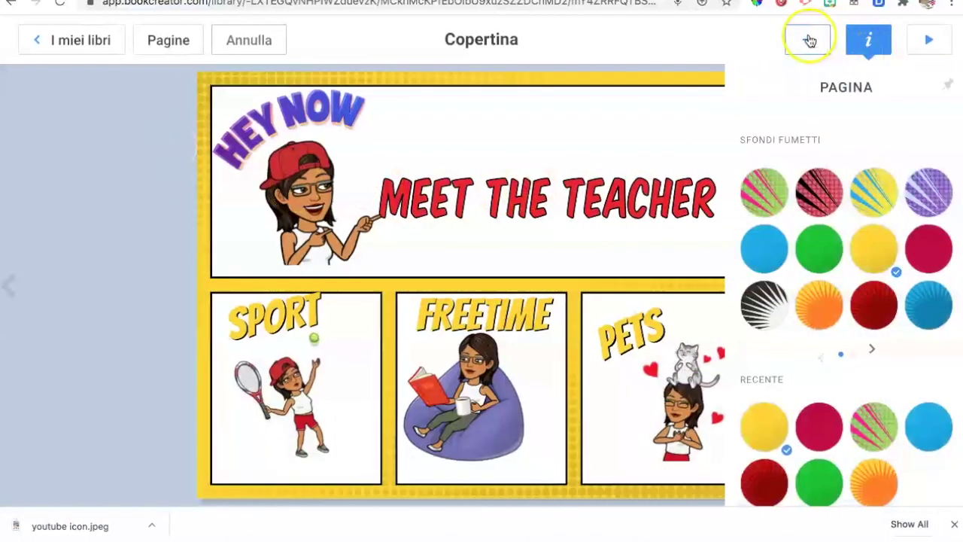
pyautogui.click(810, 41)
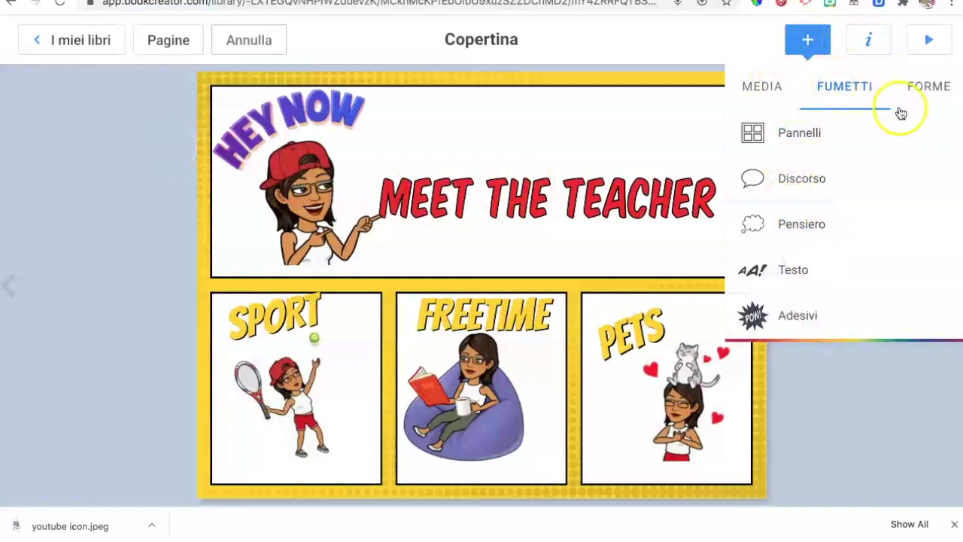
pyautogui.click(923, 90)
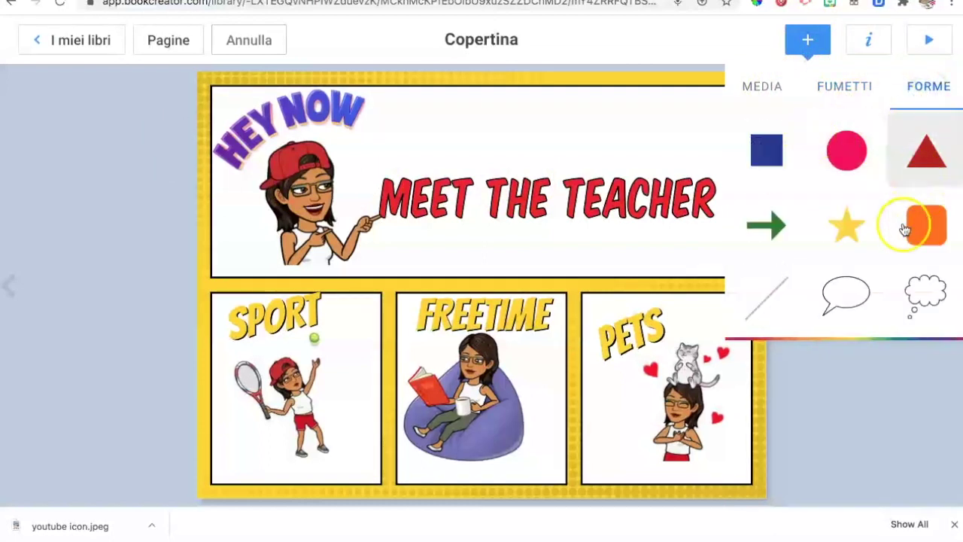
pyautogui.click(781, 96)
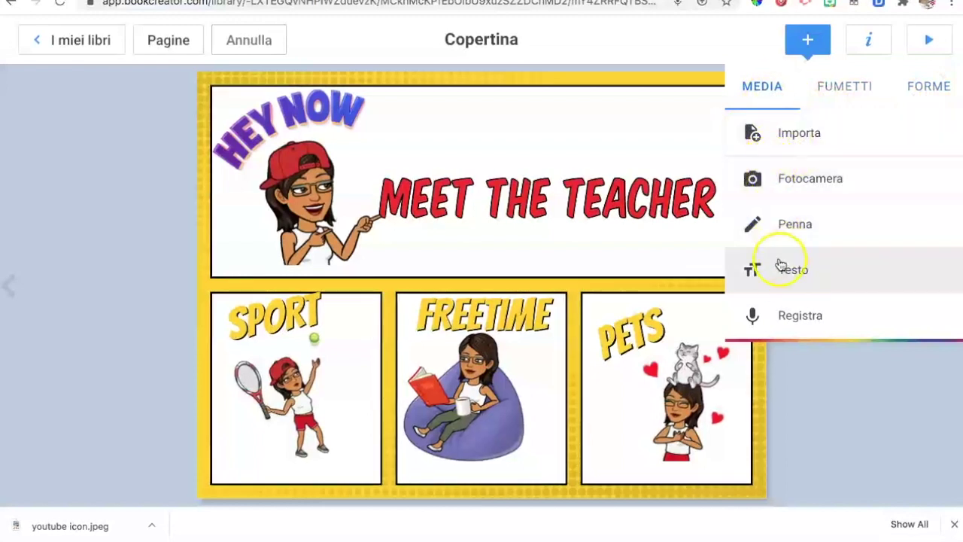
pyautogui.click(825, 138)
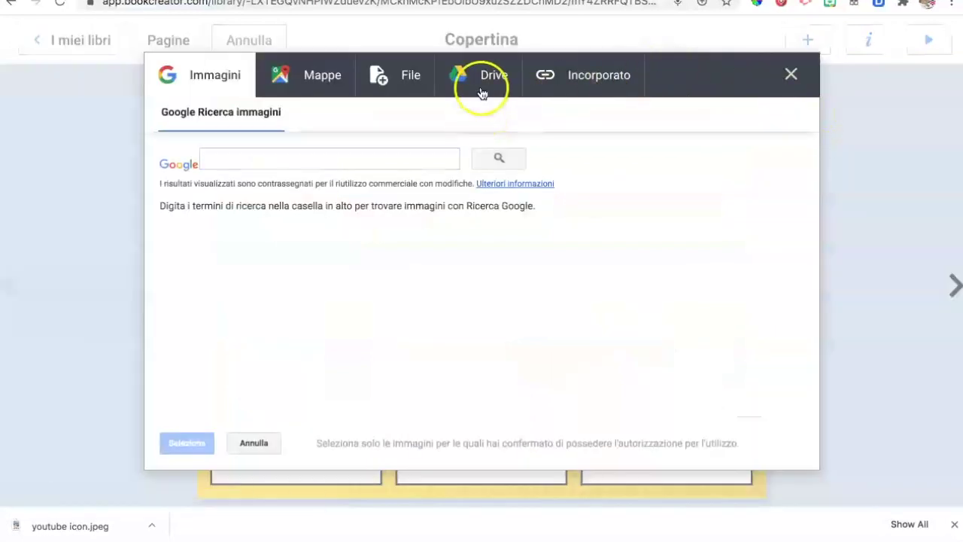
pyautogui.click(406, 94)
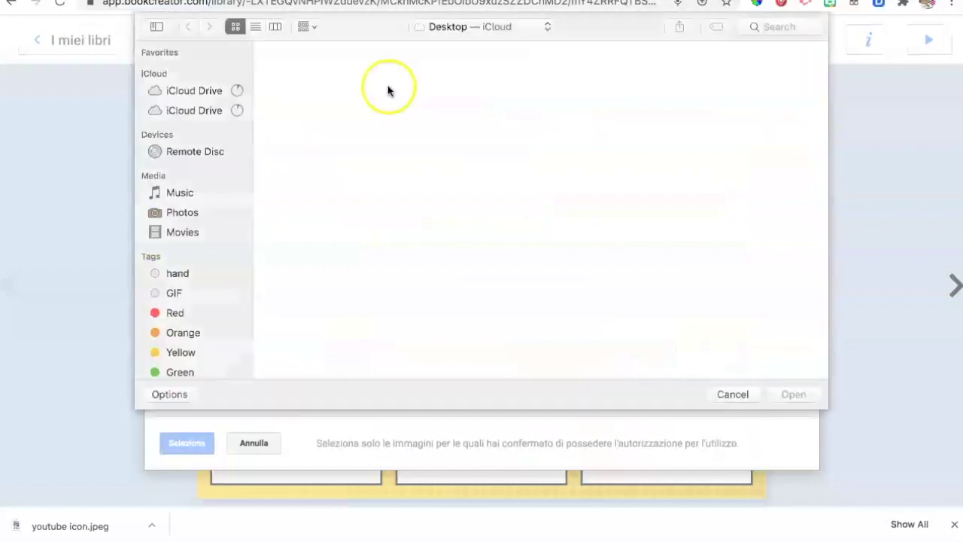
pyautogui.click(493, 75)
pyautogui.click(793, 394)
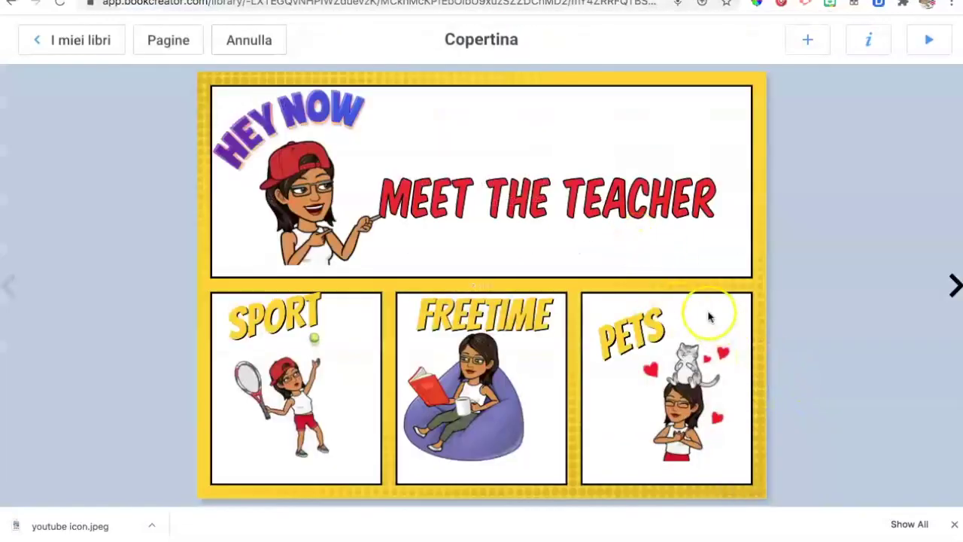
# Shrink the YouTube image to 116 px and place it under the MEET THE TEACHER title.
pyautogui.click(519, 320)
pyautogui.moveTo(552, 354); pyautogui.dragTo(453, 278)
pyautogui.moveTo(441, 236); pyautogui.dragTo(555, 255)
pyautogui.click(610, 253)
# Save the round Twitter icon from the image results as twitter.jpeg.
pyautogui.click(610, 254)
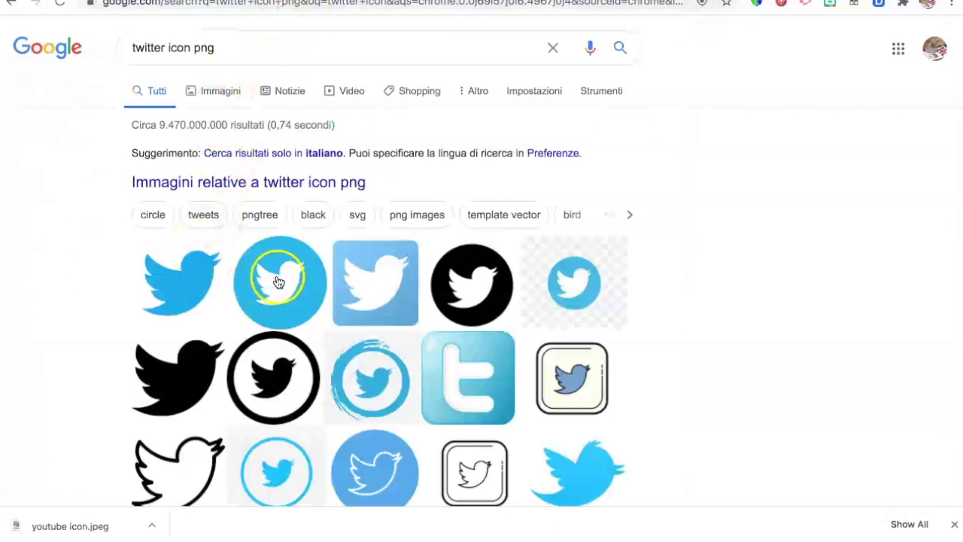
pyautogui.click(572, 282)
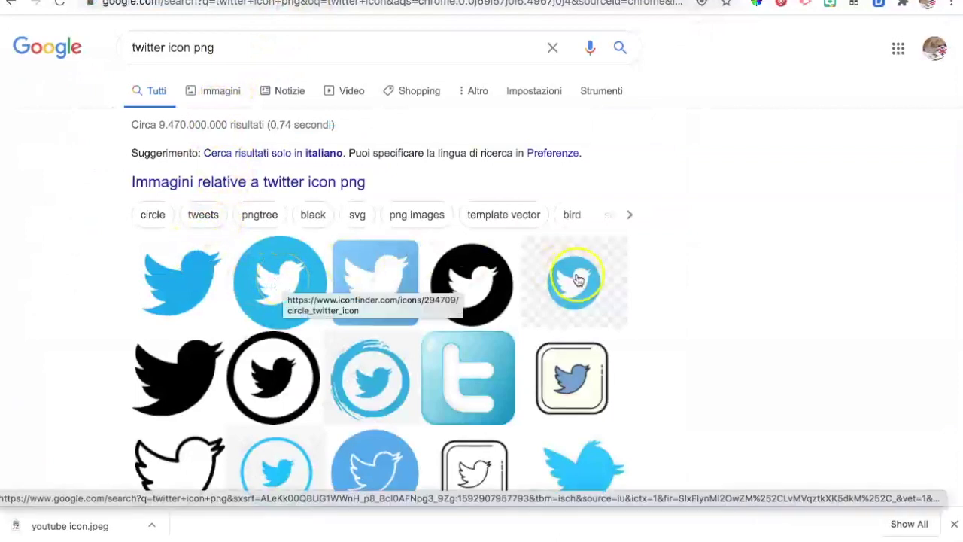
pyautogui.rightClick(572, 284)
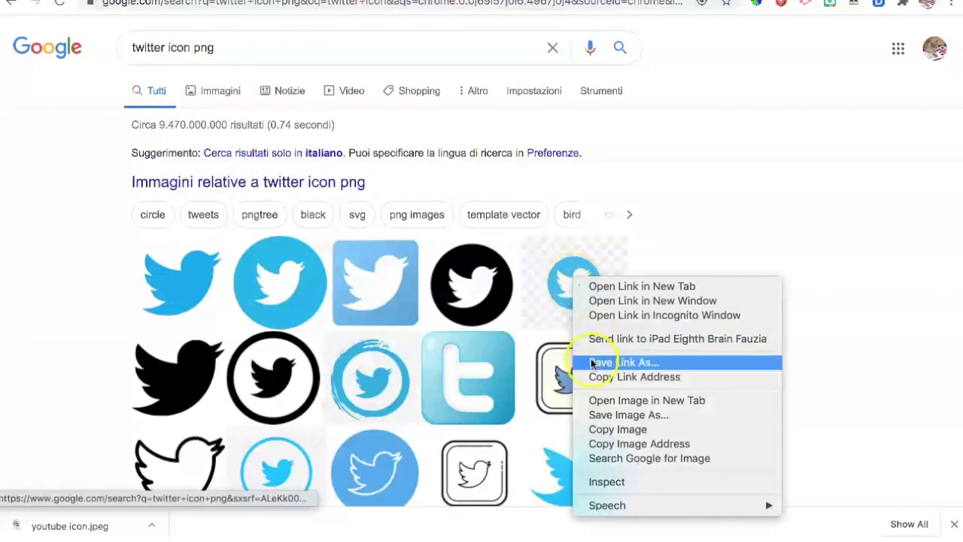
pyautogui.click(596, 419)
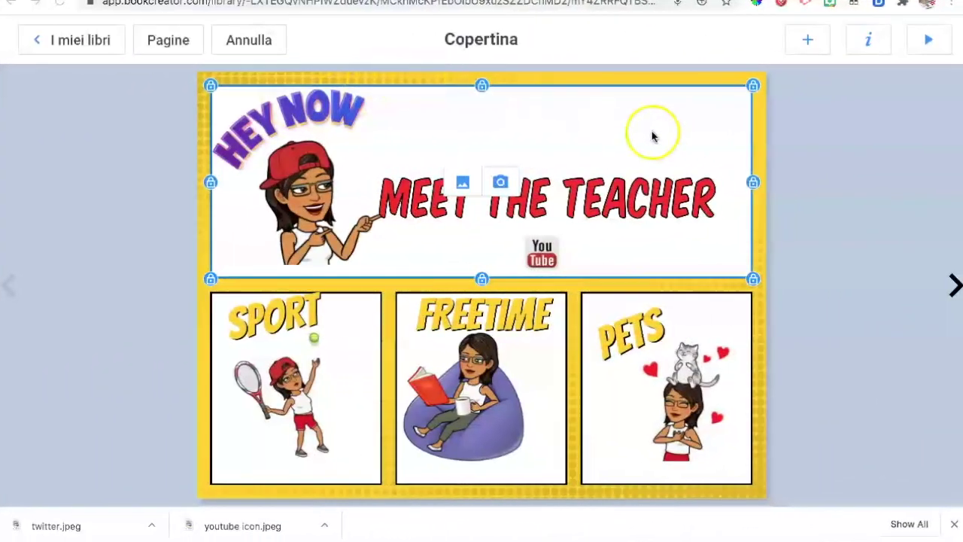
# Upload twitter.jpeg onto the cover next to the YouTube icon.
pyautogui.click(802, 47)
pyautogui.click(811, 50)
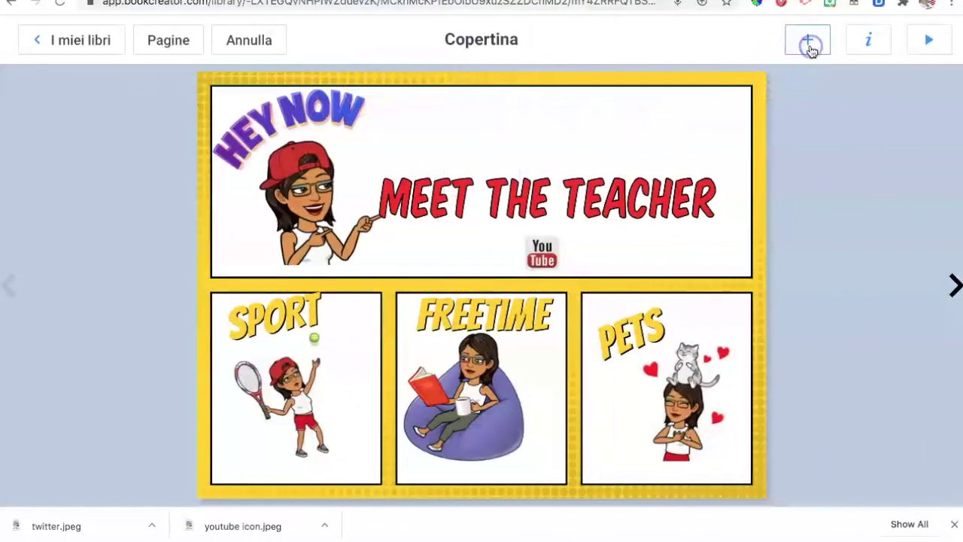
pyautogui.click(756, 88)
pyautogui.click(756, 133)
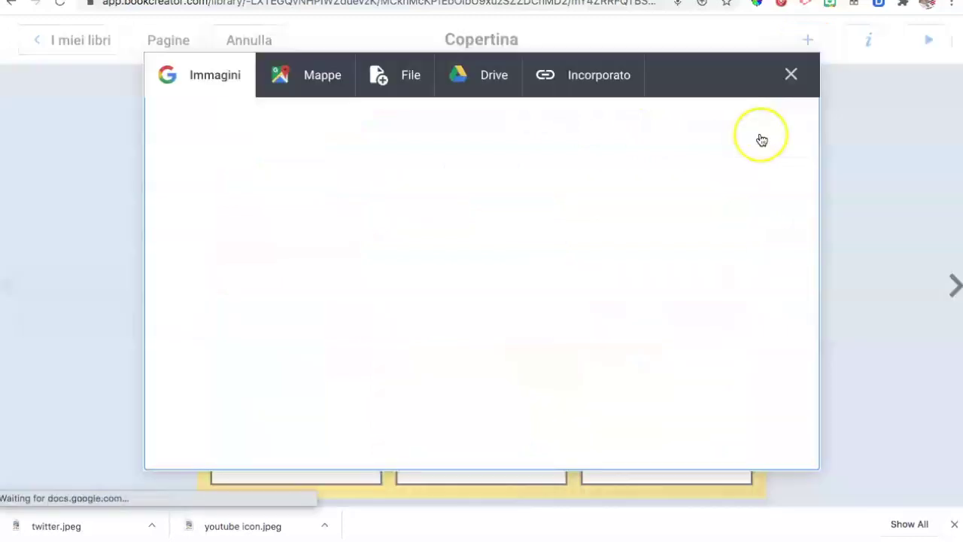
pyautogui.click(376, 77)
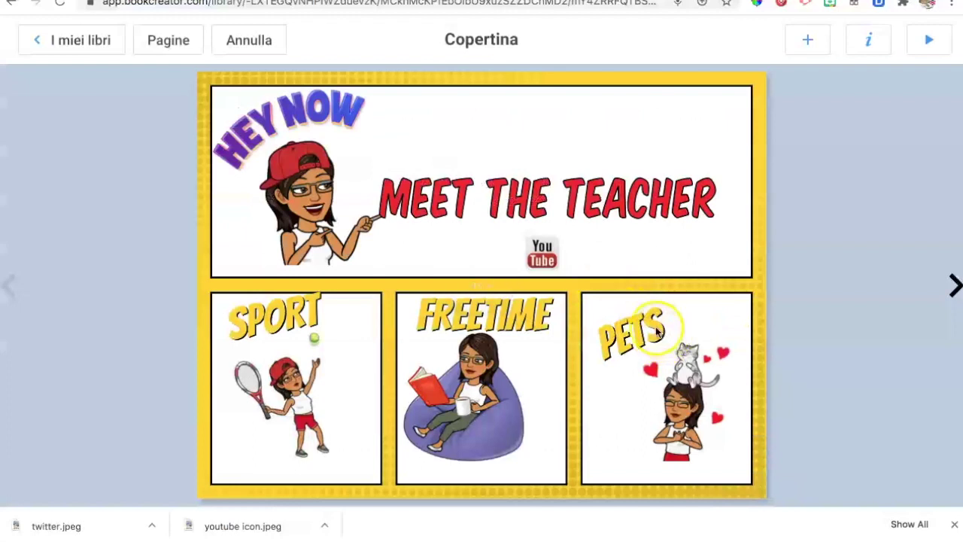
pyautogui.click(479, 292)
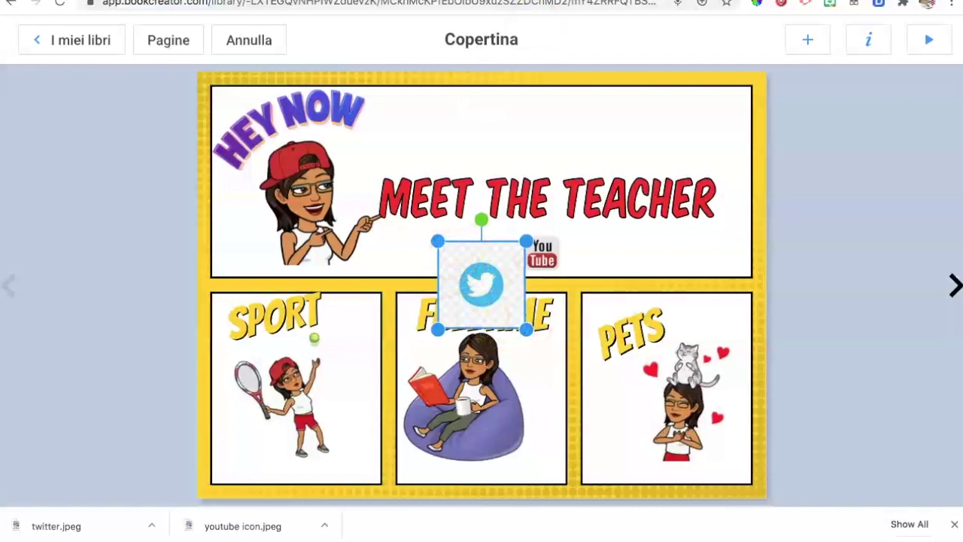
# Strip the Twitter icon's background on remove.bg and save twitter-removebg-preview.png.
pyautogui.hotkey('ctrl', 't')
pyautogui.write('remove.bg')
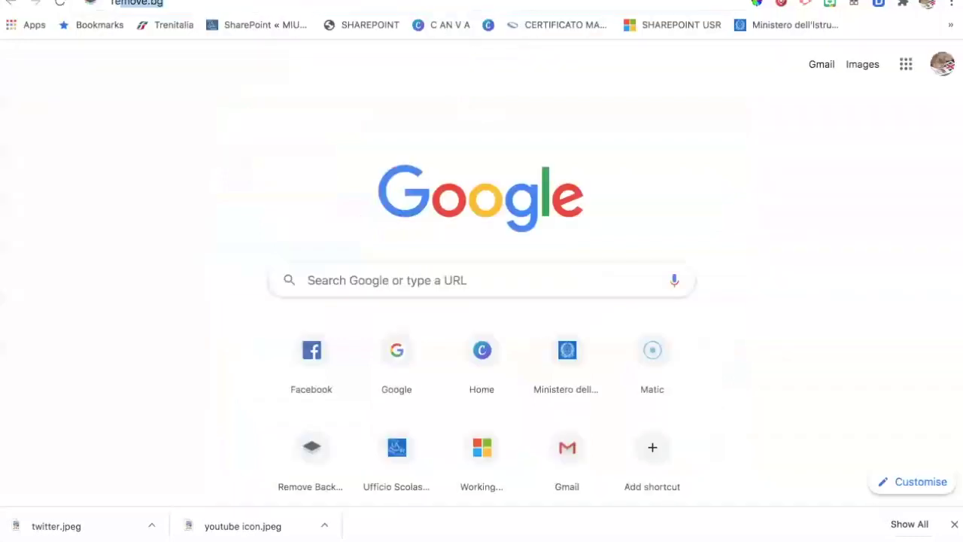
pyautogui.click(546, 37)
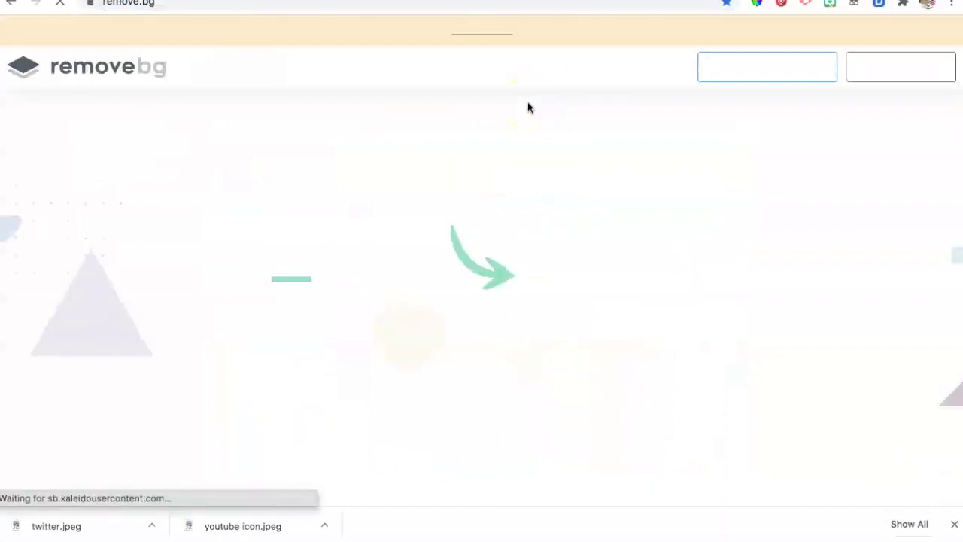
pyautogui.click(649, 388)
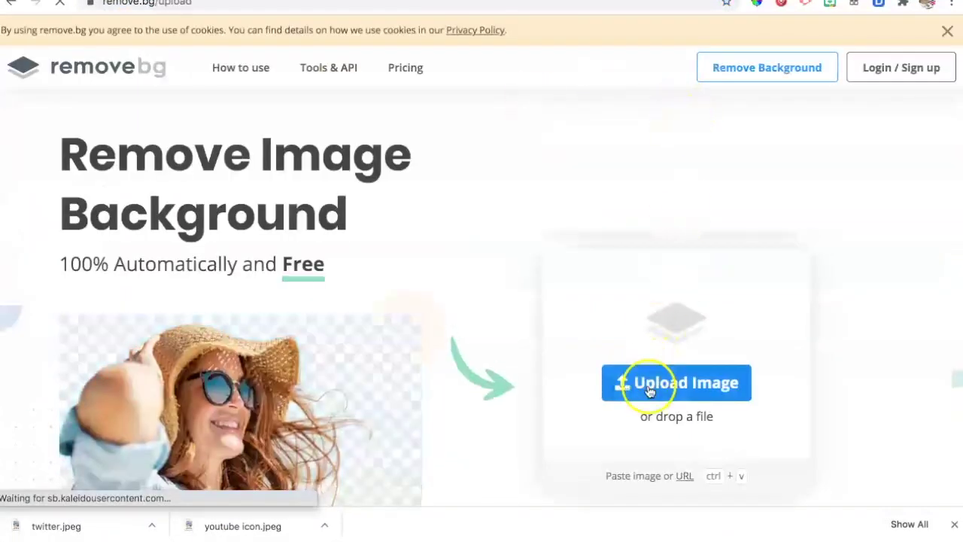
pyautogui.click(534, 426)
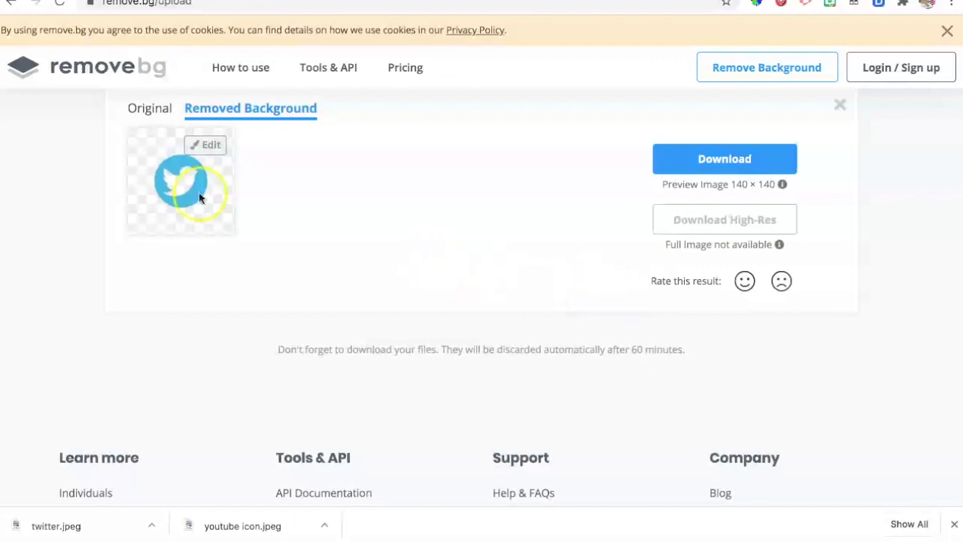
pyautogui.rightClick(187, 198)
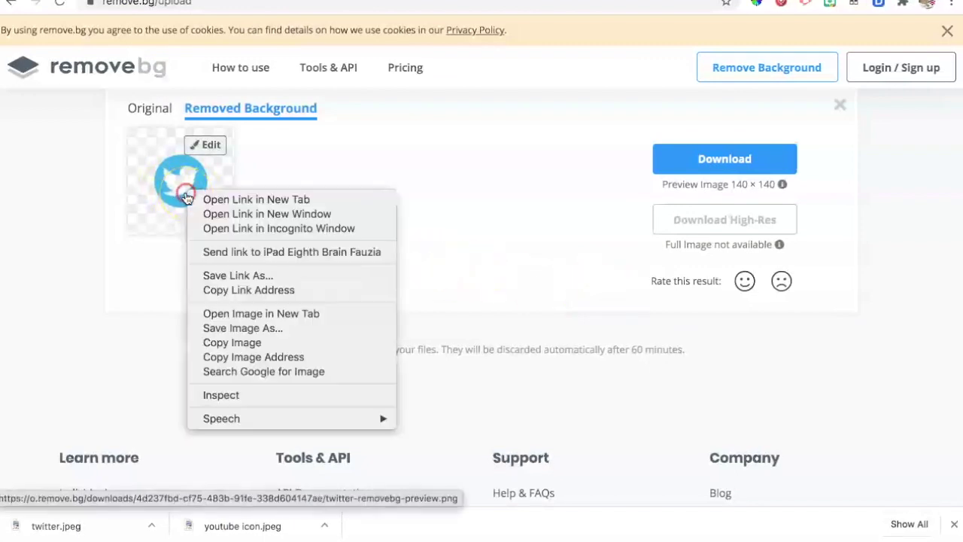
pyautogui.click(232, 328)
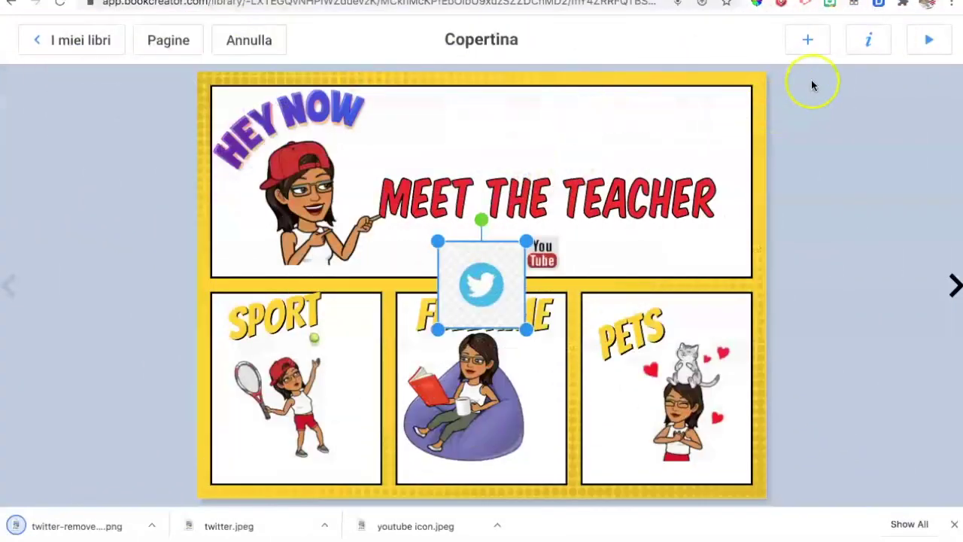
# Upload the transparent Twitter PNG, shrink it beside the YouTube icon, and line the two up.
pyautogui.click(805, 47)
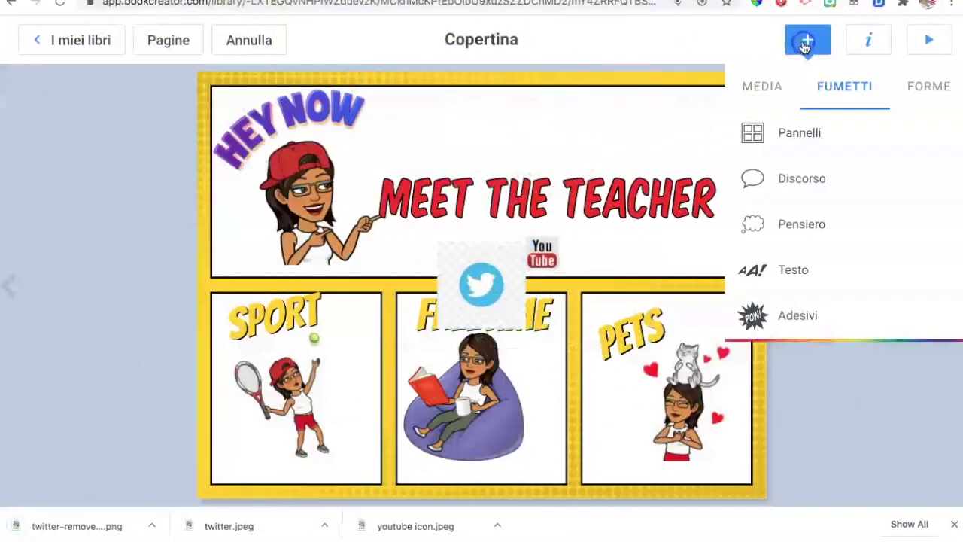
pyautogui.click(780, 113)
pyautogui.click(775, 133)
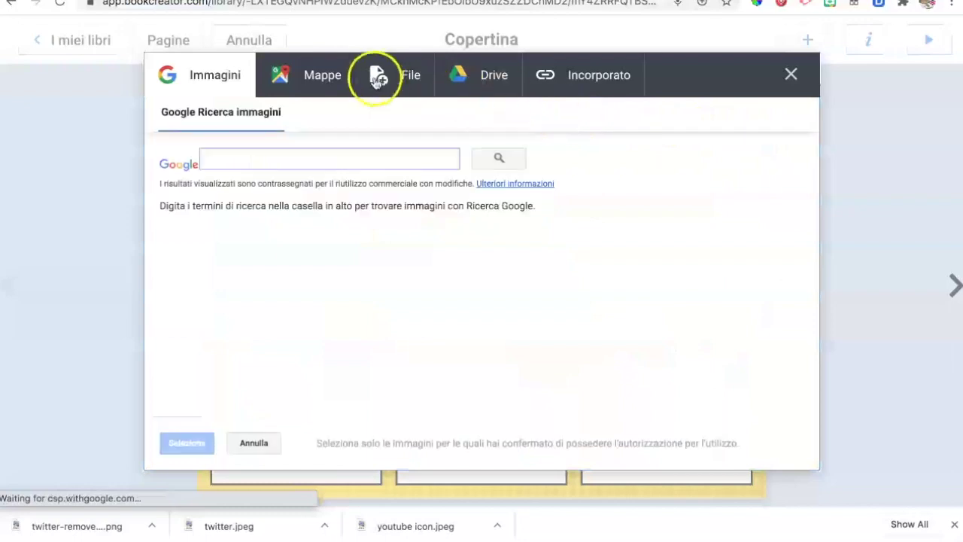
pyautogui.click(378, 76)
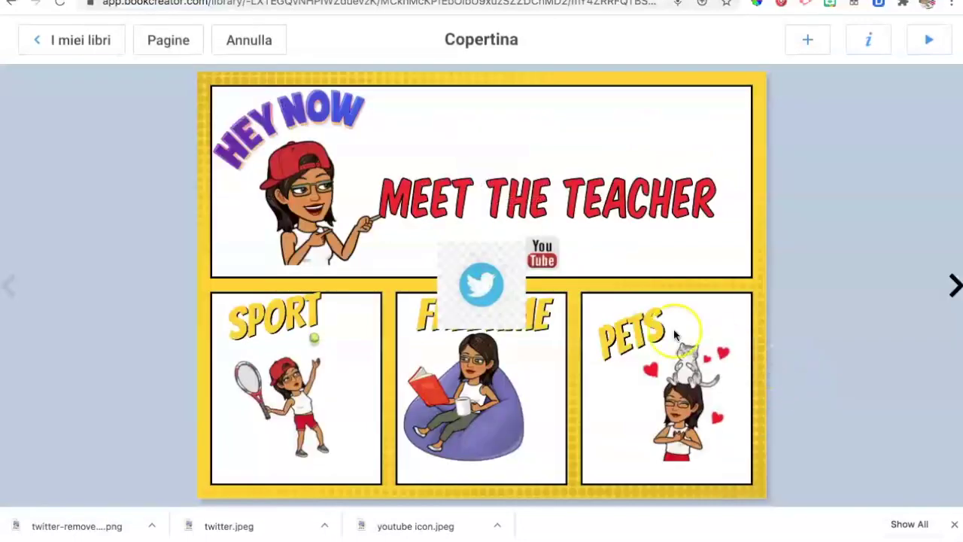
pyautogui.moveTo(500, 287); pyautogui.dragTo(631, 249)
pyautogui.moveTo(655, 211); pyautogui.dragTo(610, 243)
pyautogui.moveTo(530, 254); pyautogui.dragTo(530, 261)
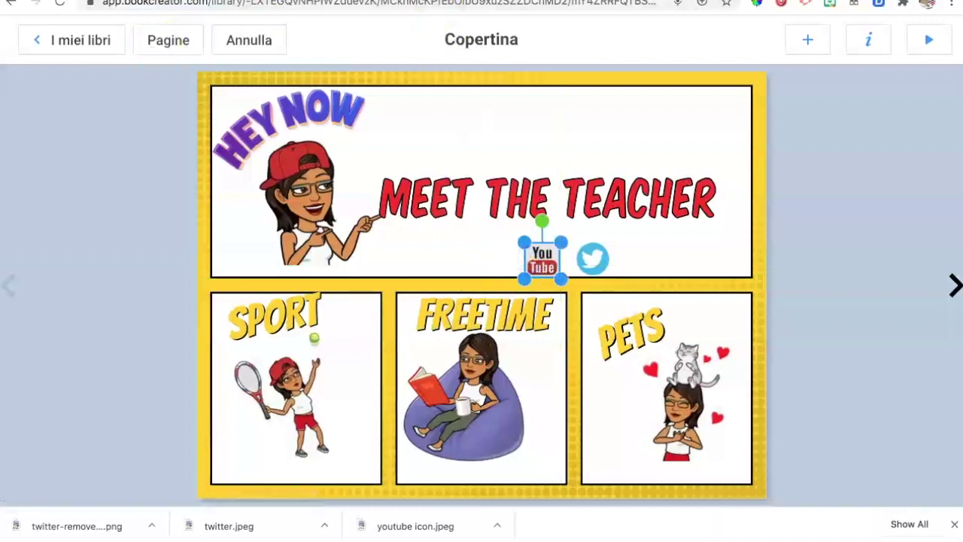
# Import the LinkedIn image, shrink it to about 70 px, and place it right of Twitter.
pyautogui.click(815, 54)
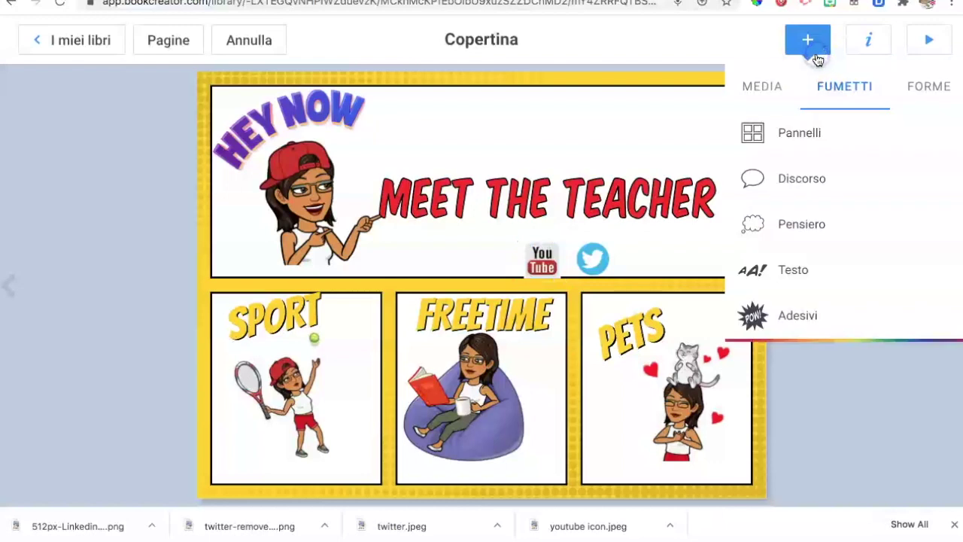
pyautogui.click(767, 85)
pyautogui.click(771, 132)
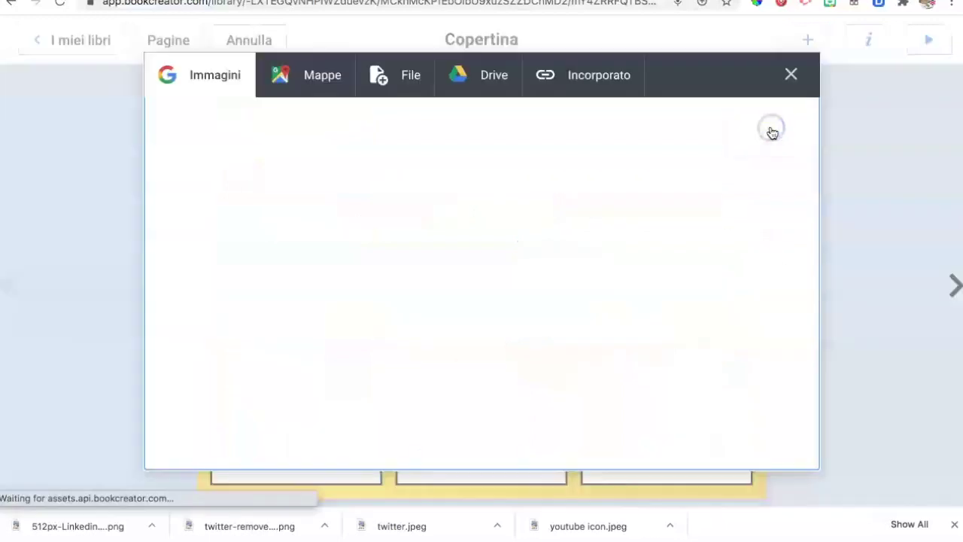
pyautogui.moveTo(78, 526); pyautogui.dragTo(645, 338)
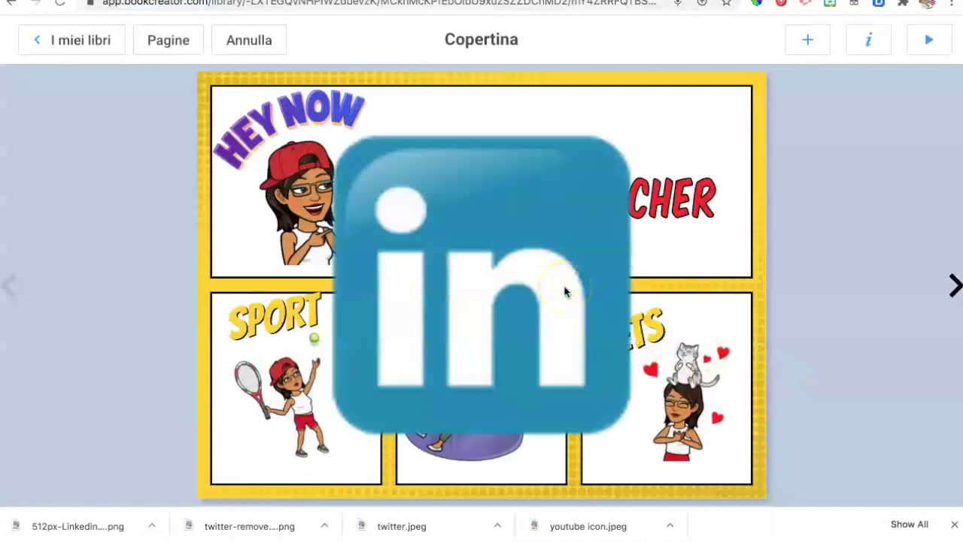
pyautogui.click(565, 290)
pyautogui.moveTo(642, 122); pyautogui.dragTo(647, 253)
pyautogui.click(421, 151)
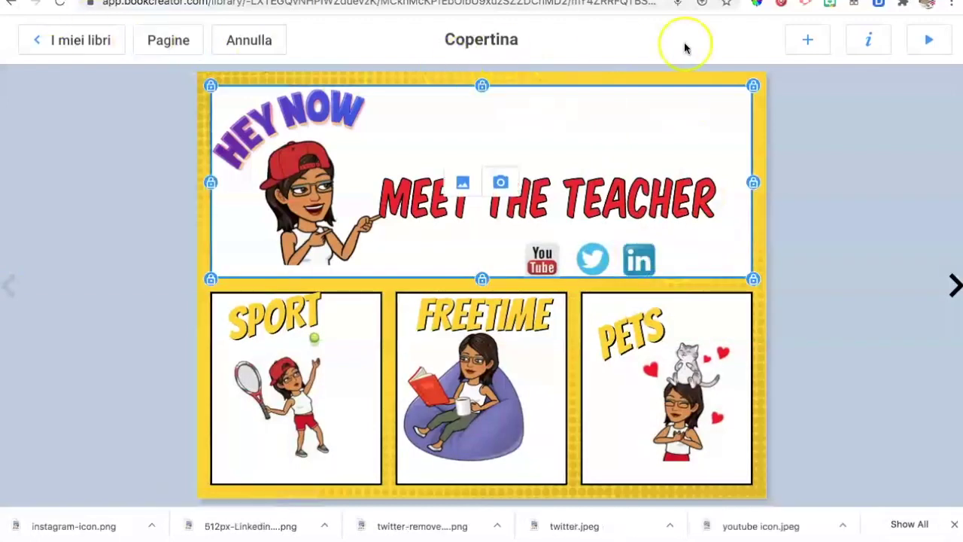
# Import the Instagram icon and shrink it to 65 px at the end of the row.
pyautogui.click(813, 44)
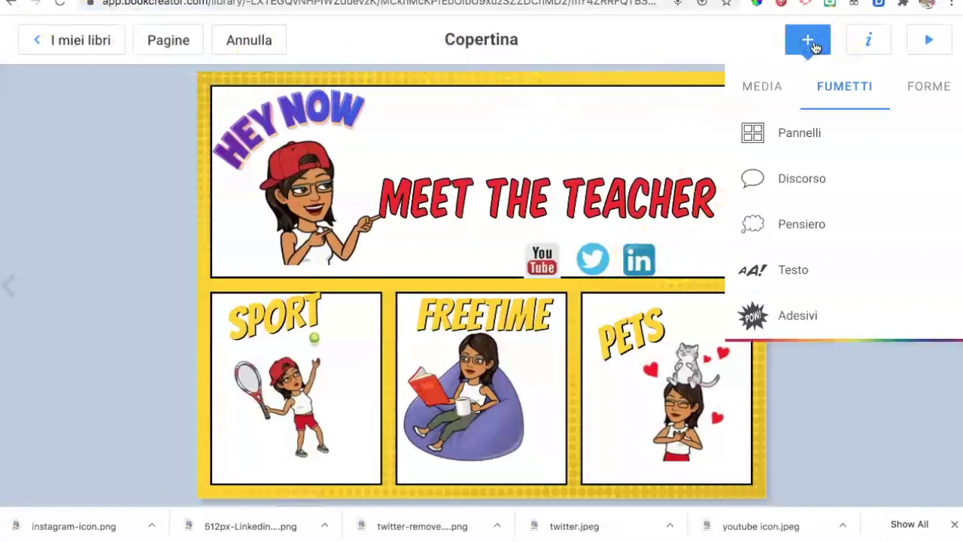
pyautogui.click(773, 86)
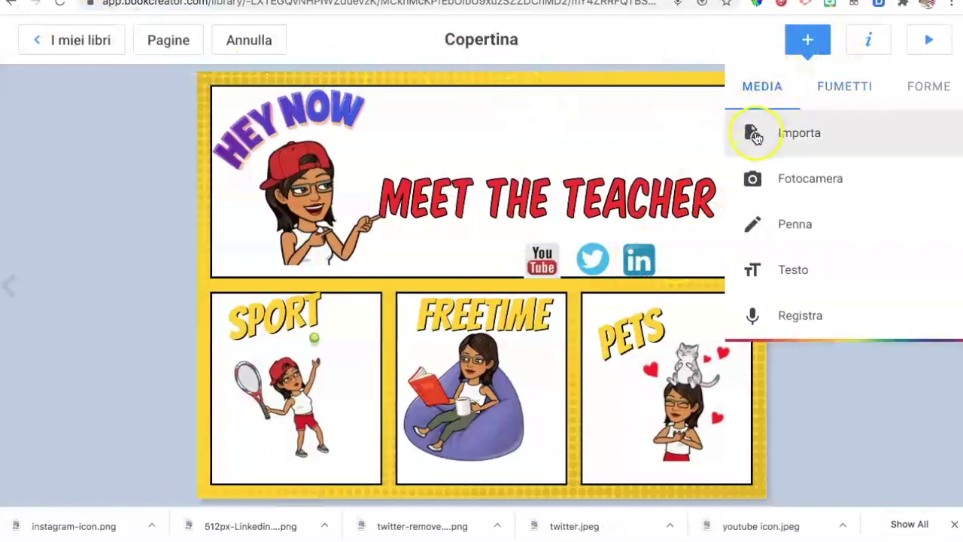
pyautogui.click(755, 134)
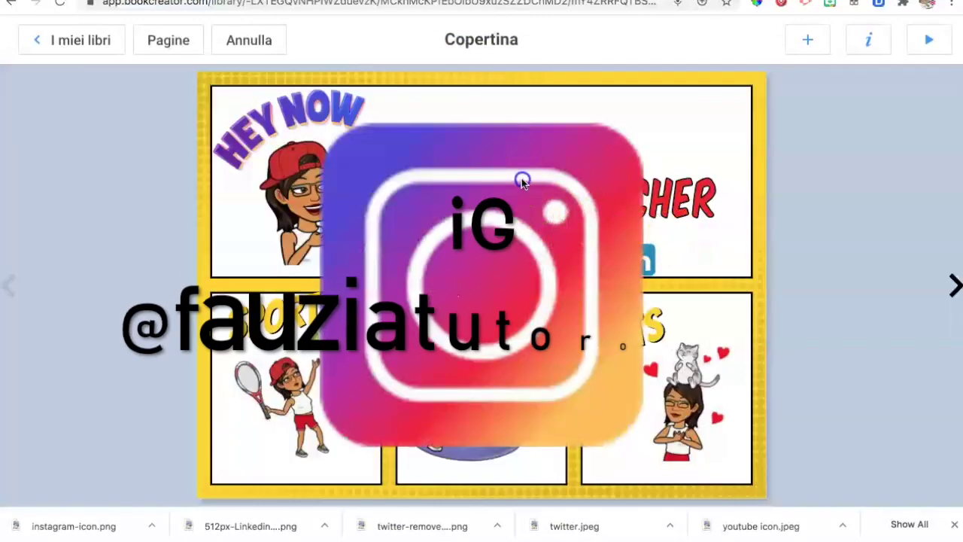
pyautogui.moveTo(644, 122); pyautogui.dragTo(693, 256)
pyautogui.moveTo(721, 227); pyautogui.dragTo(713, 239)
pyautogui.click(825, 271)
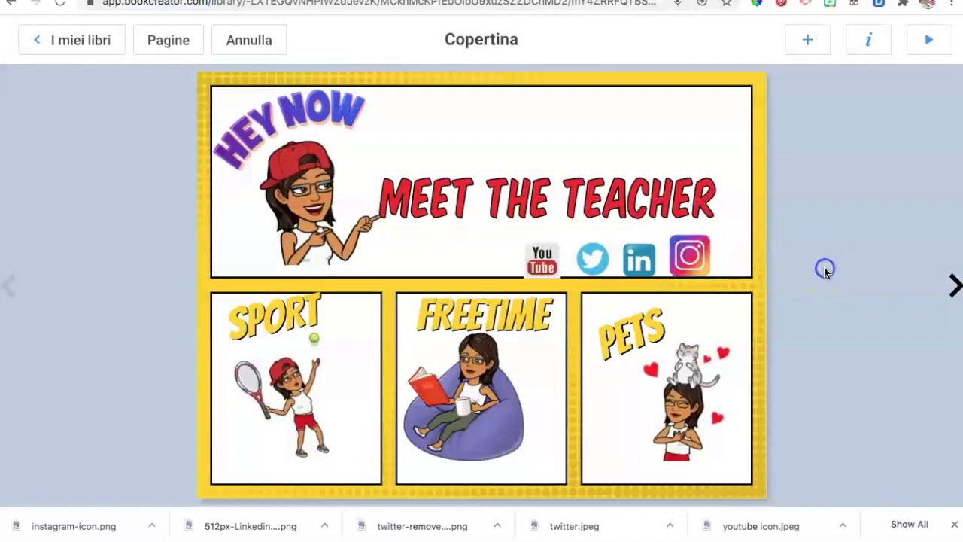
# Add the Facebook icon, shrink it to about 114 px, and place it beside YouTube.
pyautogui.click(701, 256)
pyautogui.moveTo(229, 526); pyautogui.dragTo(595, 241)
pyautogui.moveTo(639, 133); pyautogui.dragTo(396, 372)
pyautogui.click(364, 401)
pyautogui.moveTo(364, 401); pyautogui.dragTo(495, 256)
# Bring the YouTube icon forward, lock LinkedIn and Instagram, then screenshot the cover page.
pyautogui.rightClick(551, 258)
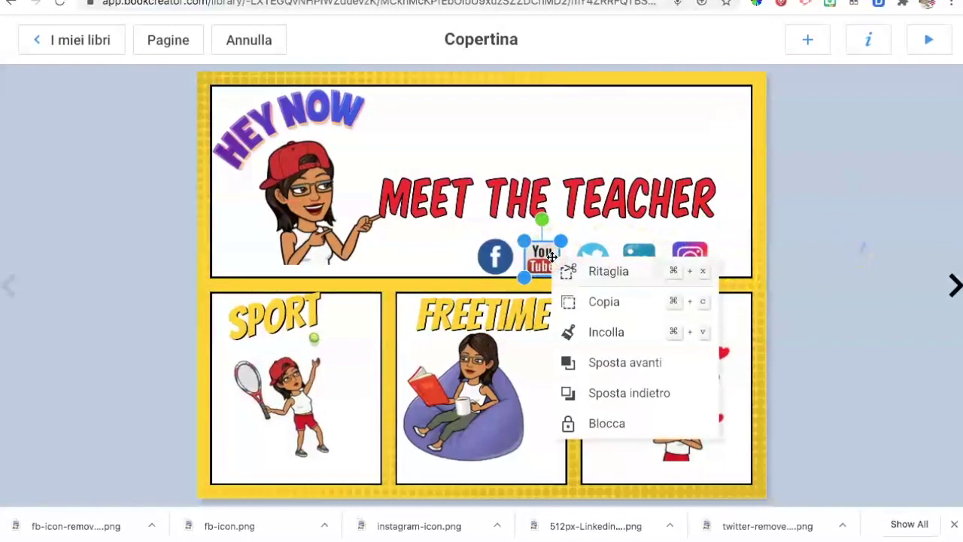
pyautogui.click(565, 362)
pyautogui.click(648, 266)
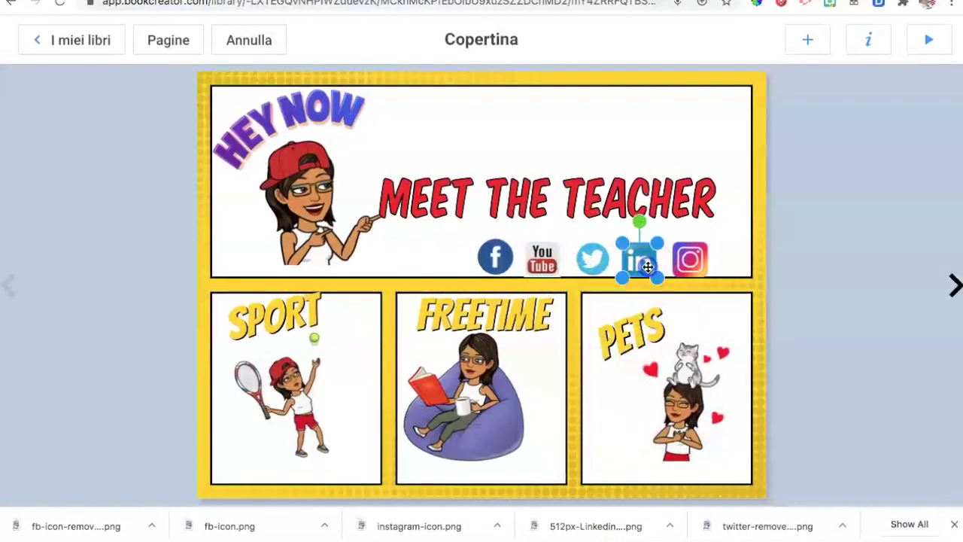
pyautogui.rightClick(647, 266)
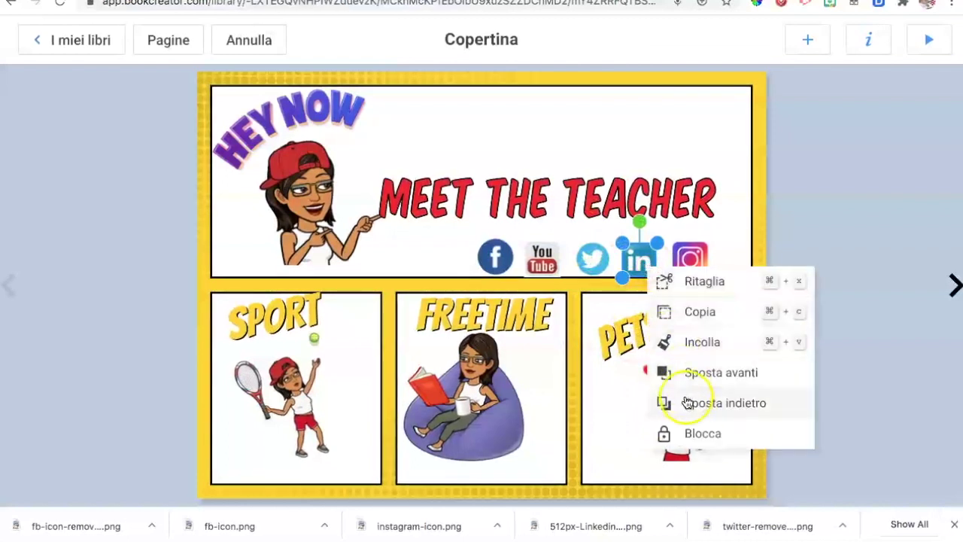
pyautogui.click(693, 435)
pyautogui.click(694, 264)
pyautogui.rightClick(695, 266)
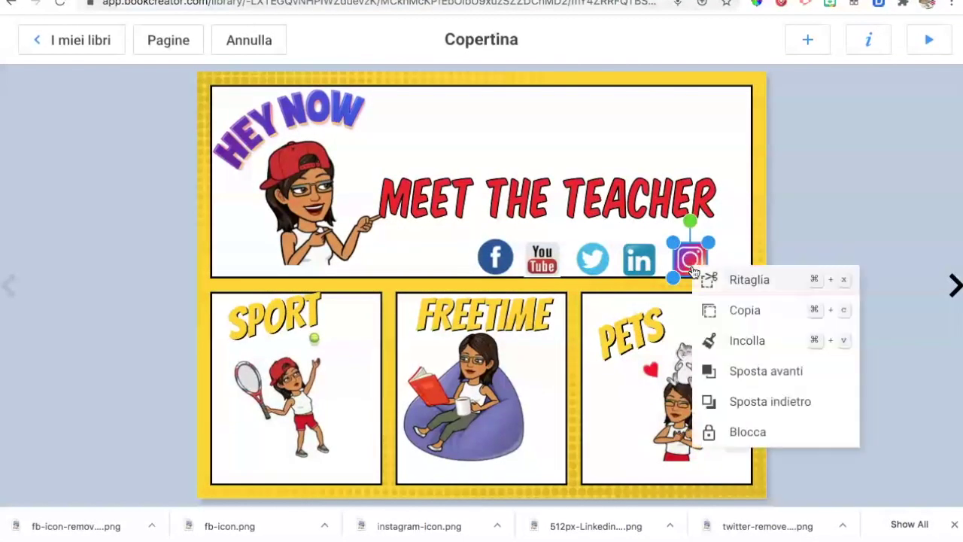
pyautogui.click(747, 427)
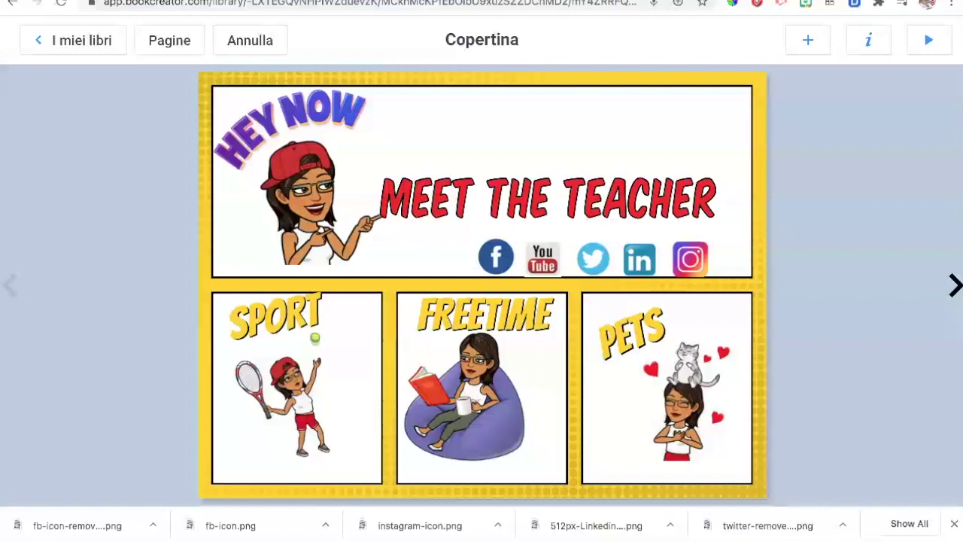
pyautogui.moveTo(198, 75); pyautogui.dragTo(769, 502)
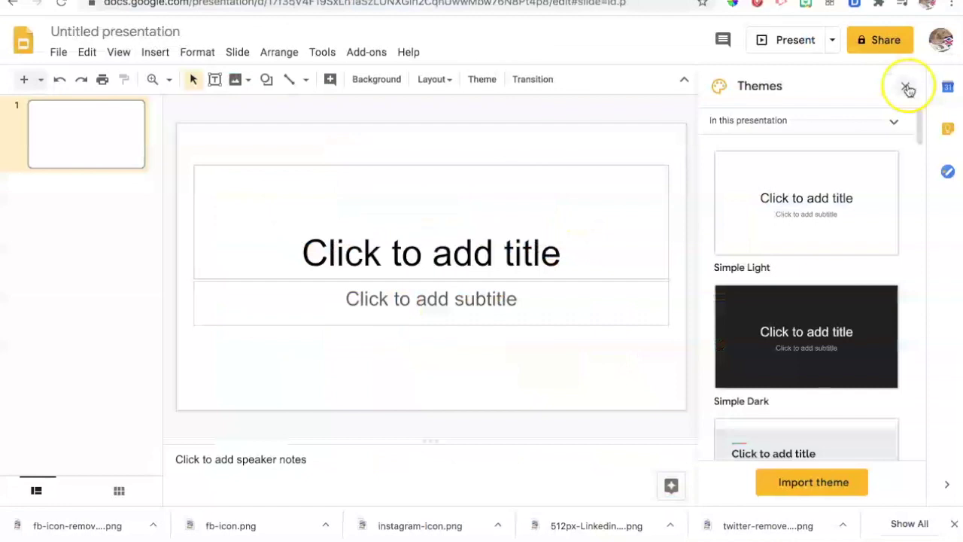
# Give the first slide a Blank layout with the cover screenshot as its background image.
pyautogui.click(906, 88)
pyautogui.click(444, 79)
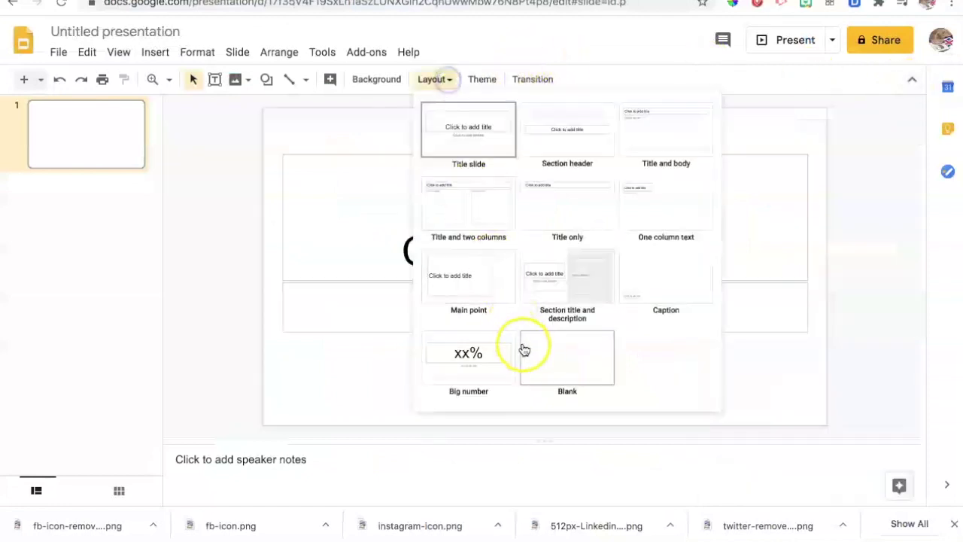
pyautogui.click(576, 363)
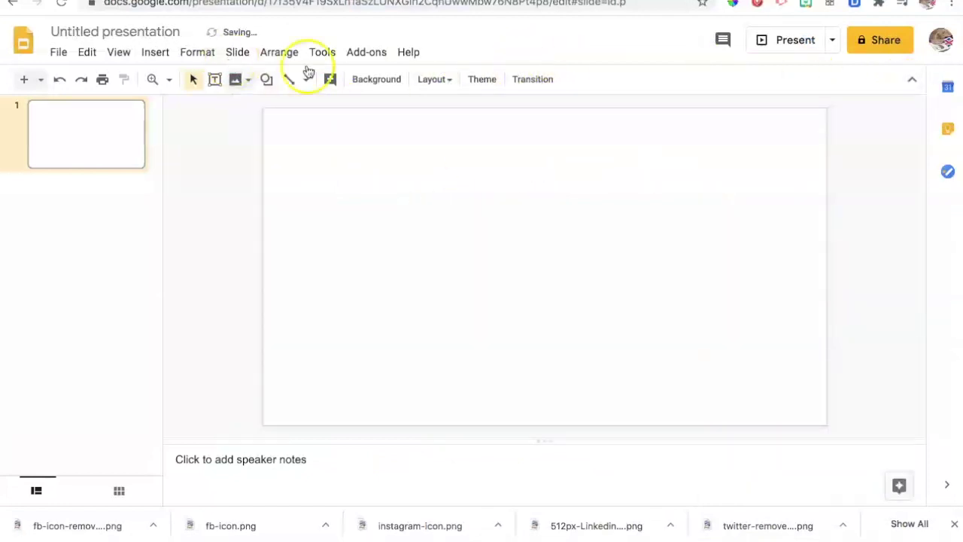
pyautogui.click(372, 80)
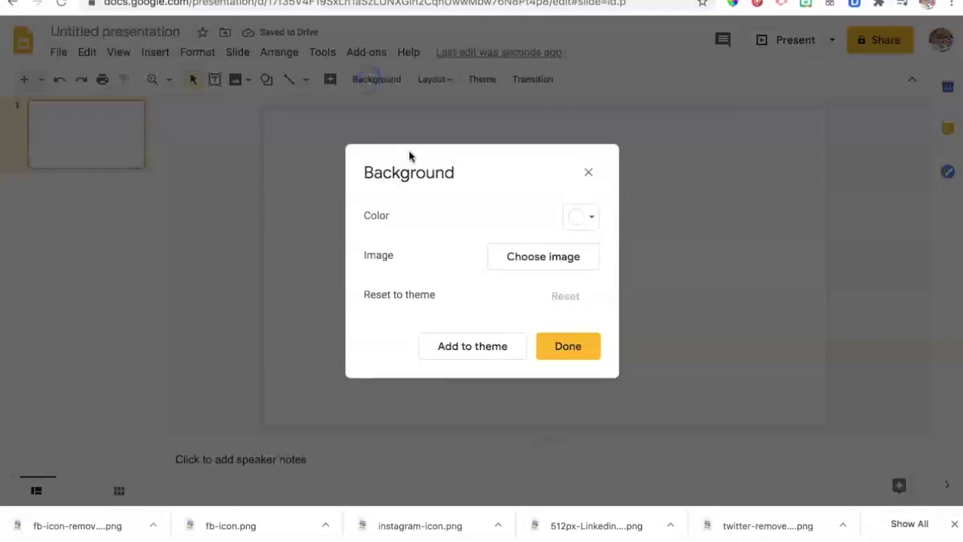
pyautogui.click(557, 260)
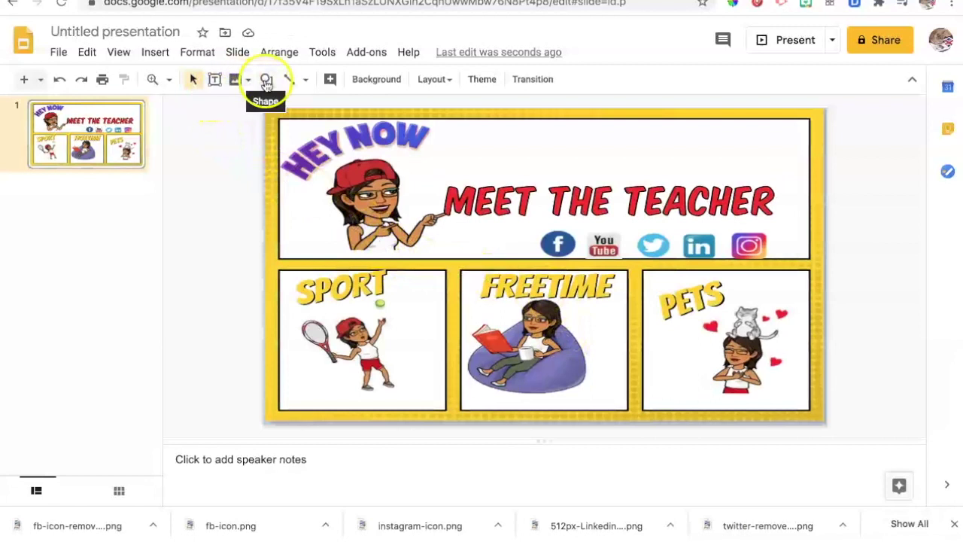
# Choose a shape from the Shapes list to draw over the icons.
pyautogui.click(266, 82)
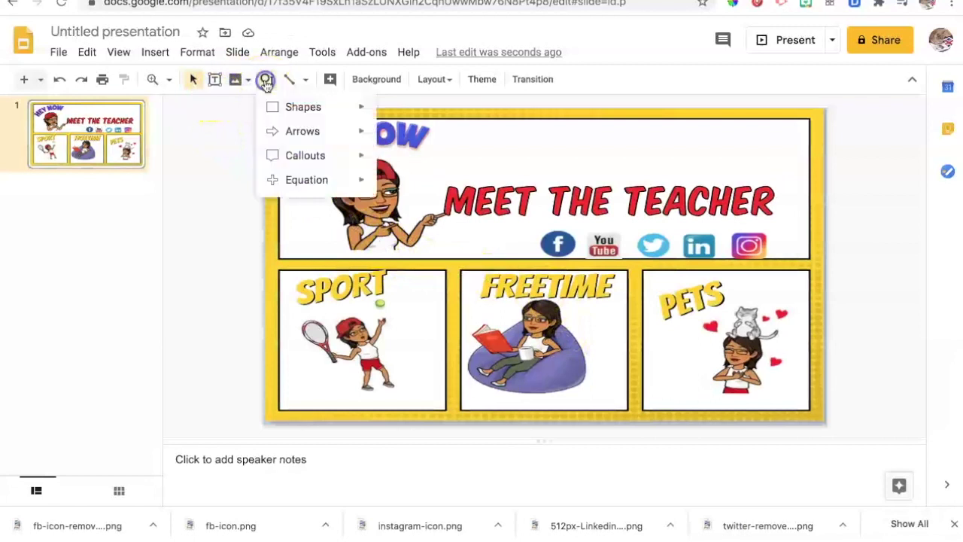
pyautogui.moveTo(334, 108)
pyautogui.click(387, 111)
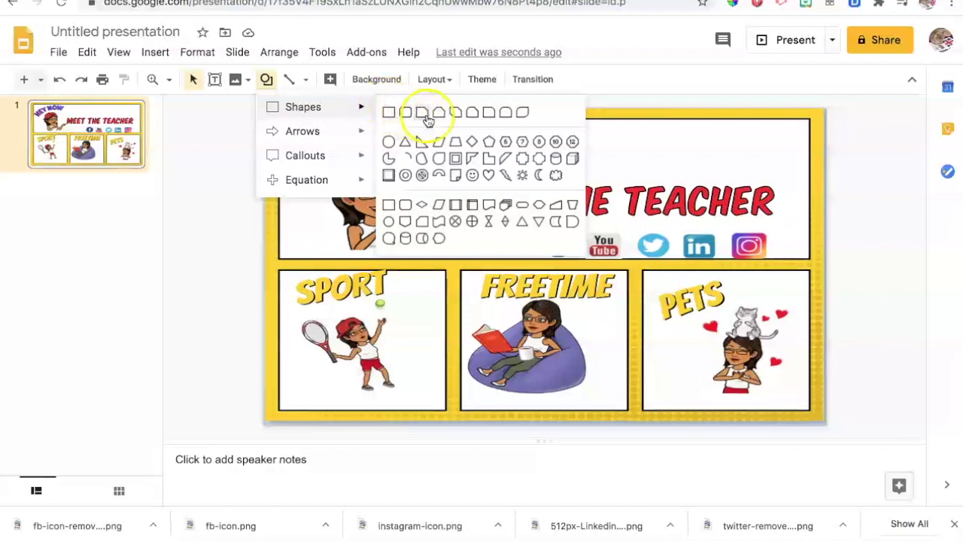
pyautogui.click(423, 112)
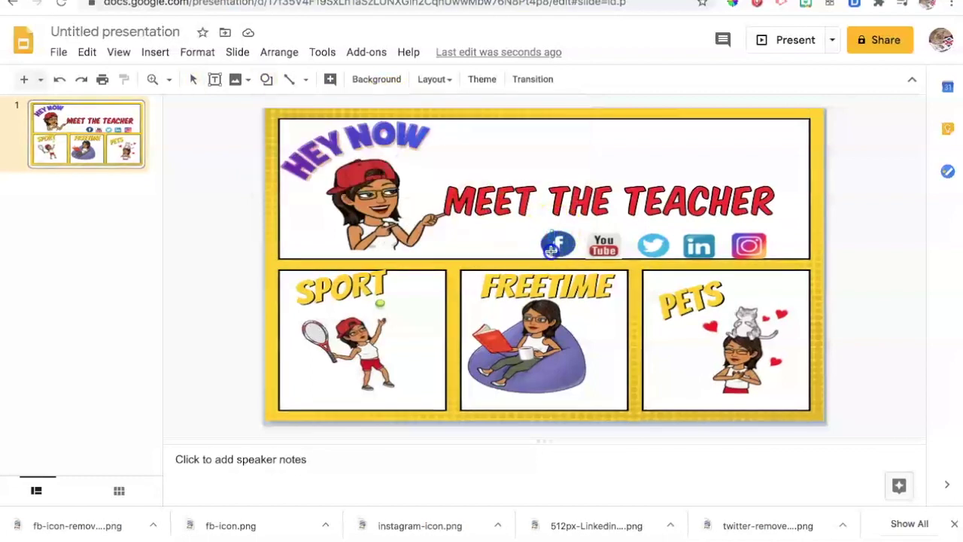
# Draw a shape over the Facebook icon with transparent fill and transparent border.
pyautogui.moveTo(555, 231)
pyautogui.mouseDown()
pyautogui.moveTo(580, 259)
pyautogui.moveTo(537, 246)
pyautogui.mouseUp()
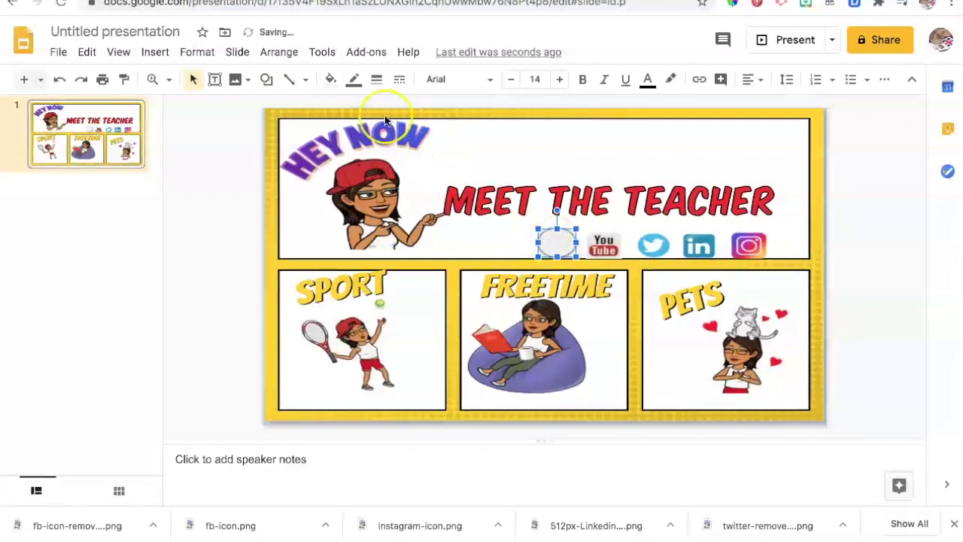
pyautogui.click(330, 79)
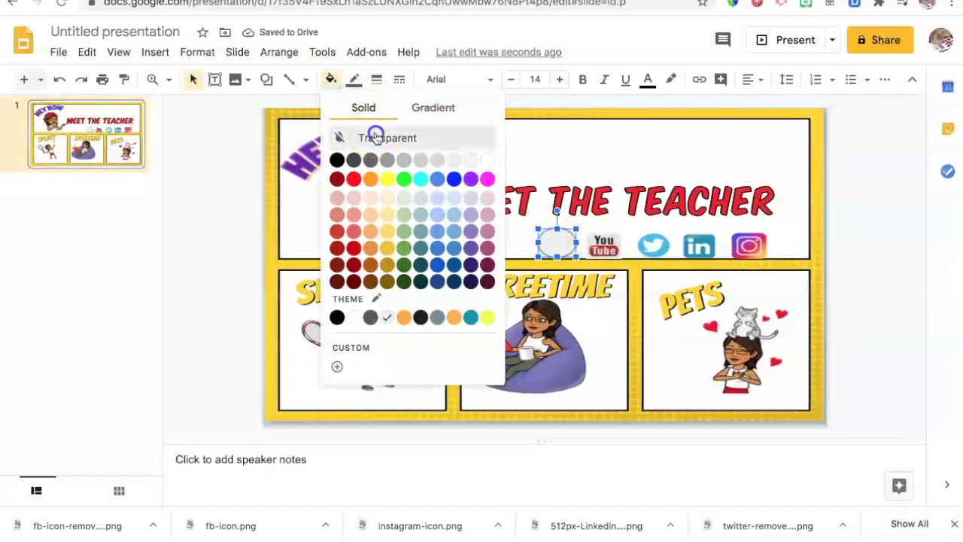
pyautogui.click(376, 136)
pyautogui.click(354, 79)
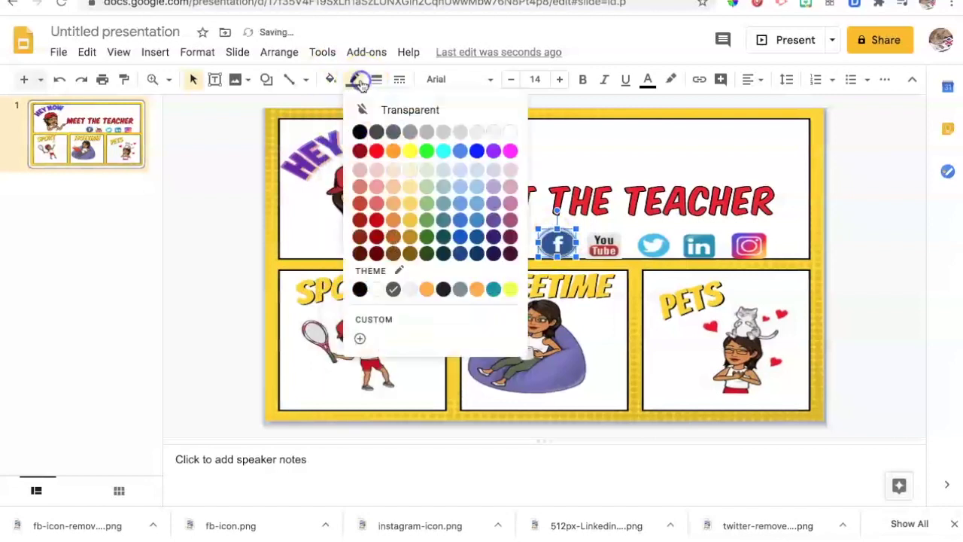
pyautogui.click(371, 113)
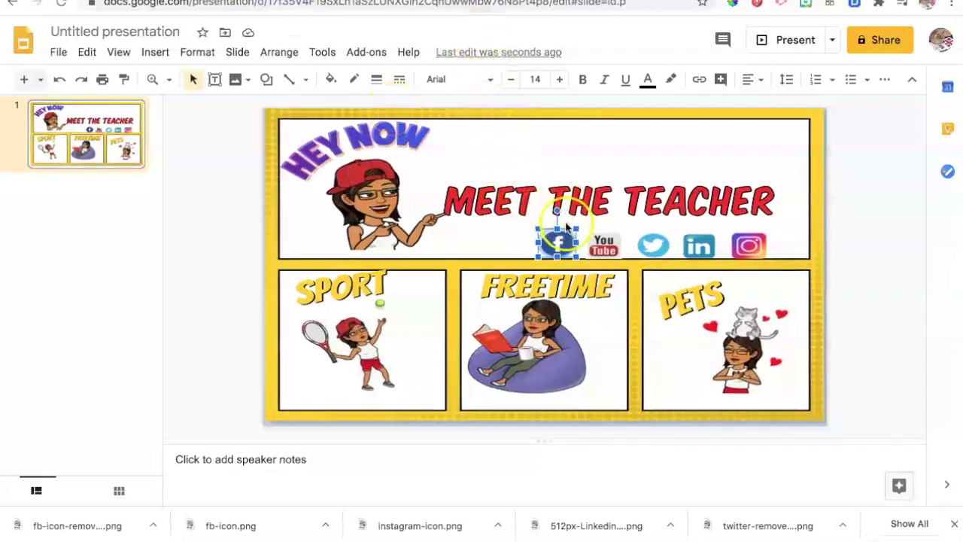
pyautogui.click(155, 49)
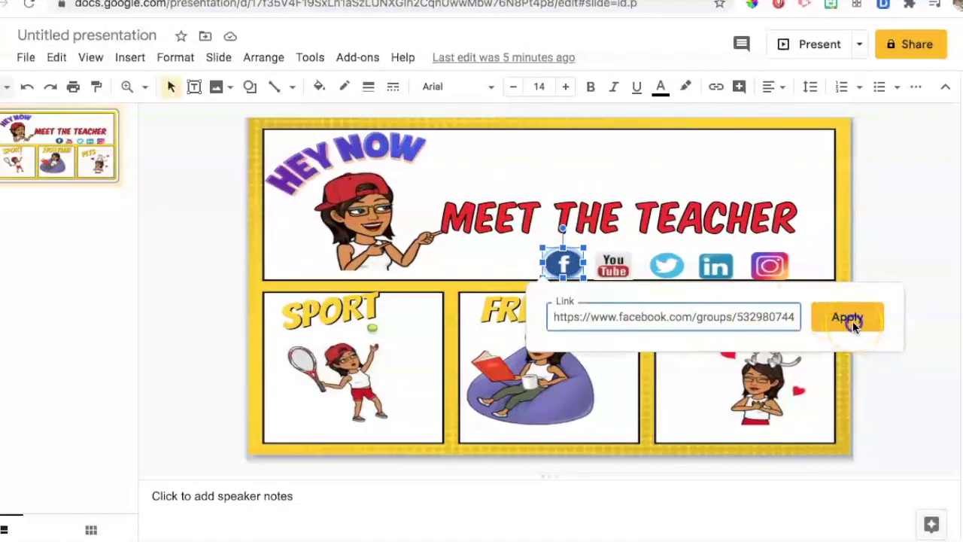
# Apply the Facebook group link to the Facebook icon and nudge it into place.
pyautogui.click(852, 322)
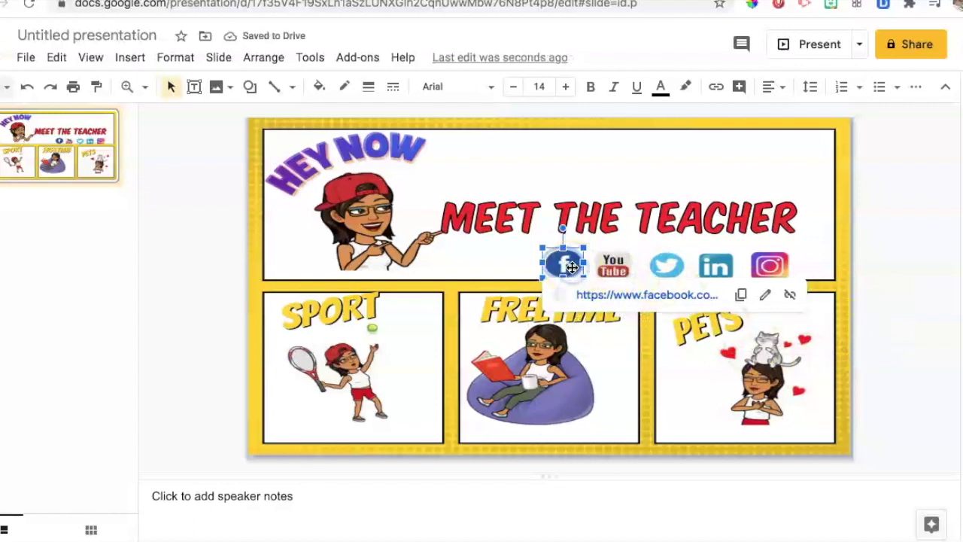
pyautogui.moveTo(572, 267); pyautogui.dragTo(571, 260)
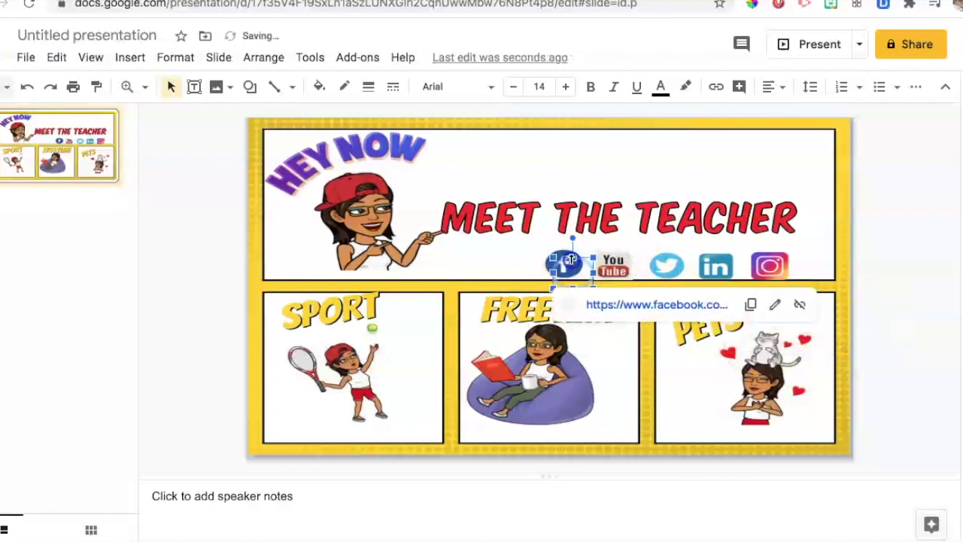
pyautogui.click(617, 259)
pyautogui.click(639, 235)
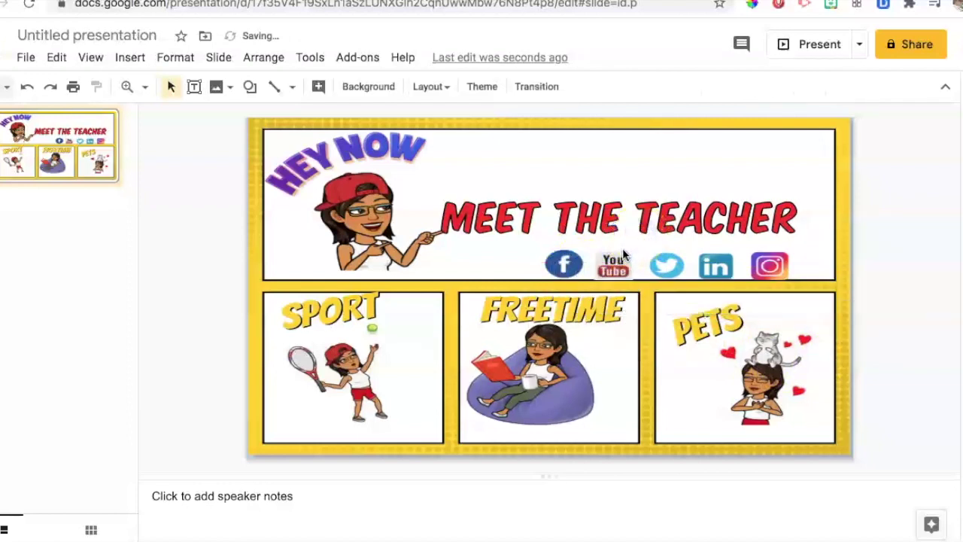
# Replace the YouTube icon's wrong link with the YouTube channel URL and align the icon.
pyautogui.click(624, 270)
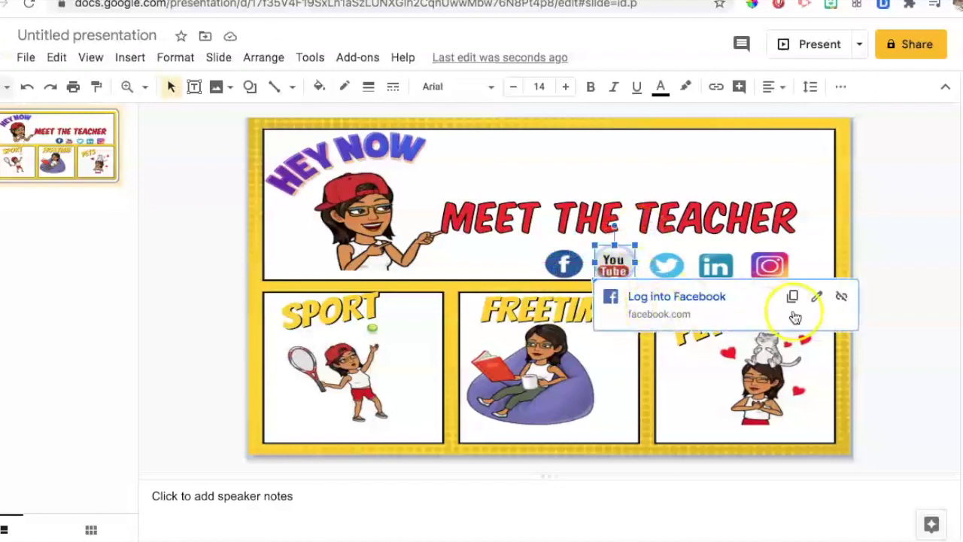
pyautogui.click(817, 296)
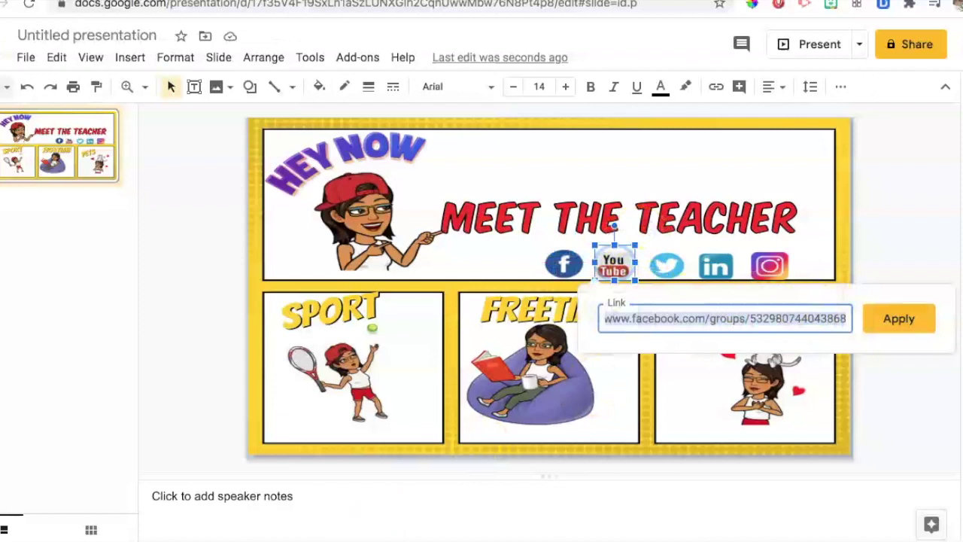
pyautogui.click(687, 326)
pyautogui.press('super+a')
pyautogui.write('https://m.youtube.com/user/fauziatutoronline')
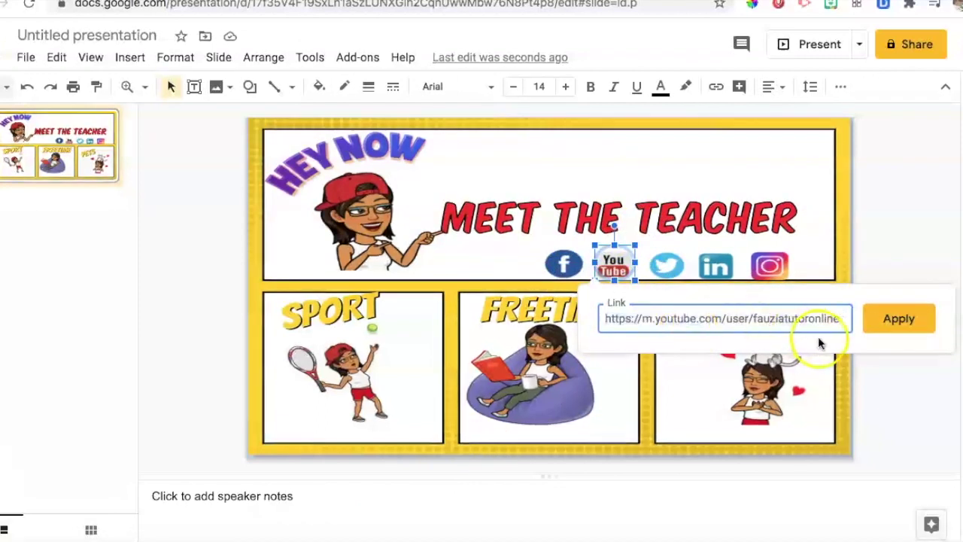
pyautogui.click(881, 318)
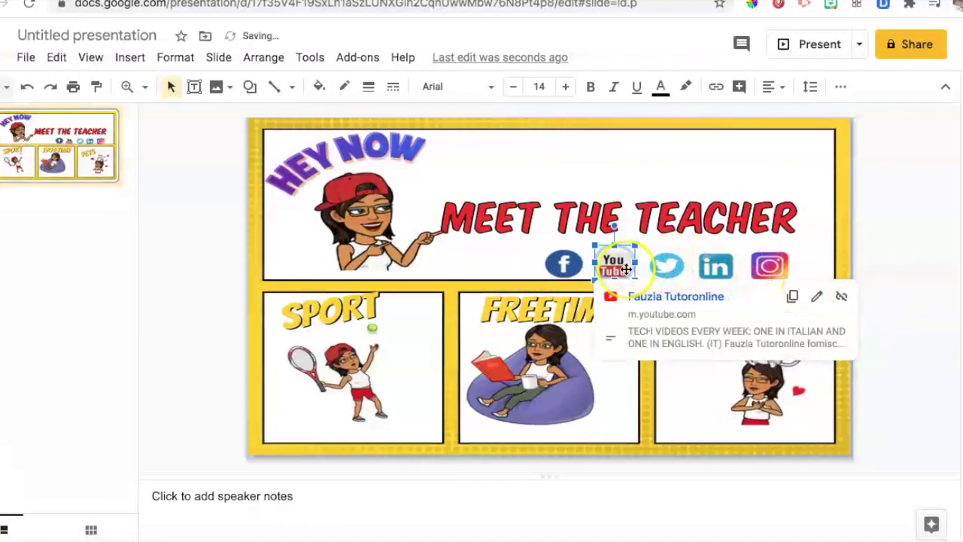
pyautogui.moveTo(625, 268); pyautogui.dragTo(669, 266)
pyautogui.write('meet the')
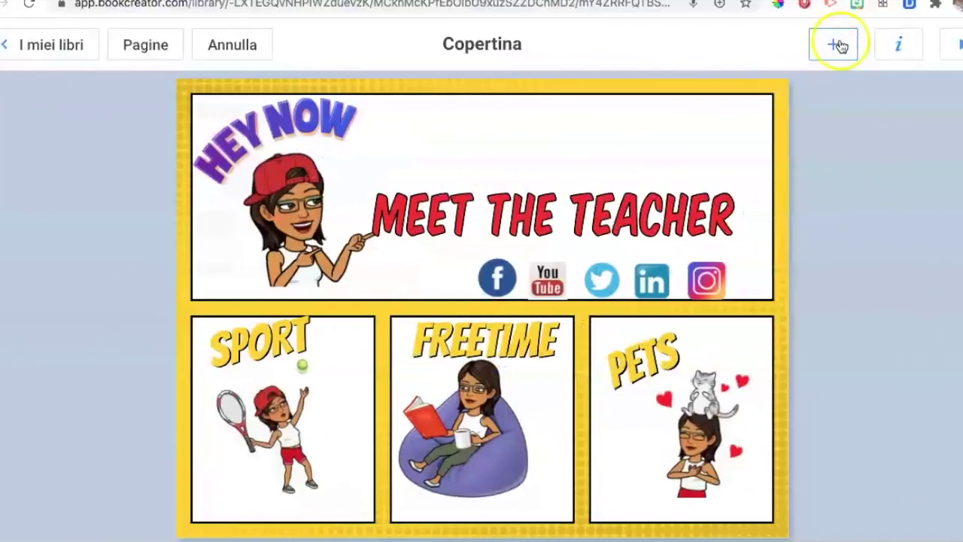
# Import 'meet the teacher PDF.pdf' from the computer onto the cover page.
pyautogui.click(838, 45)
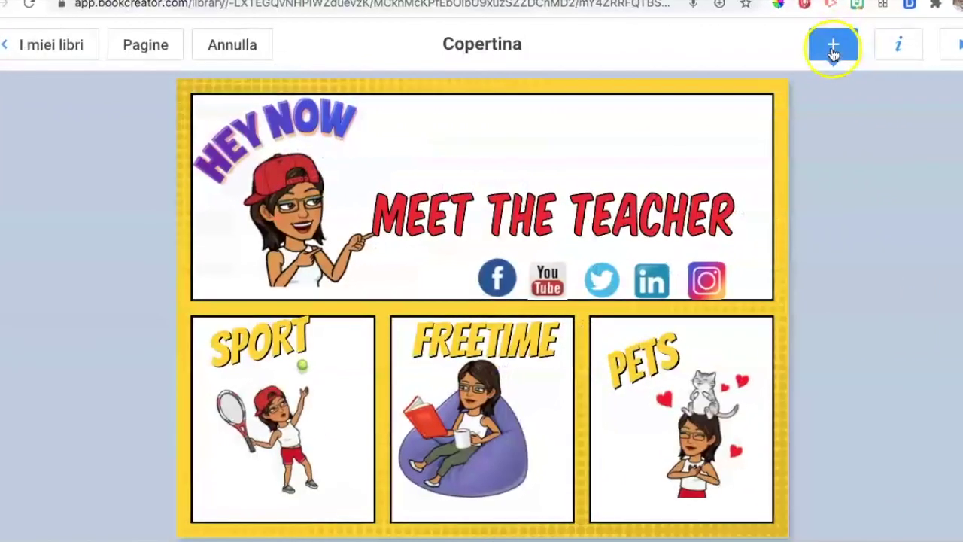
pyautogui.click(782, 95)
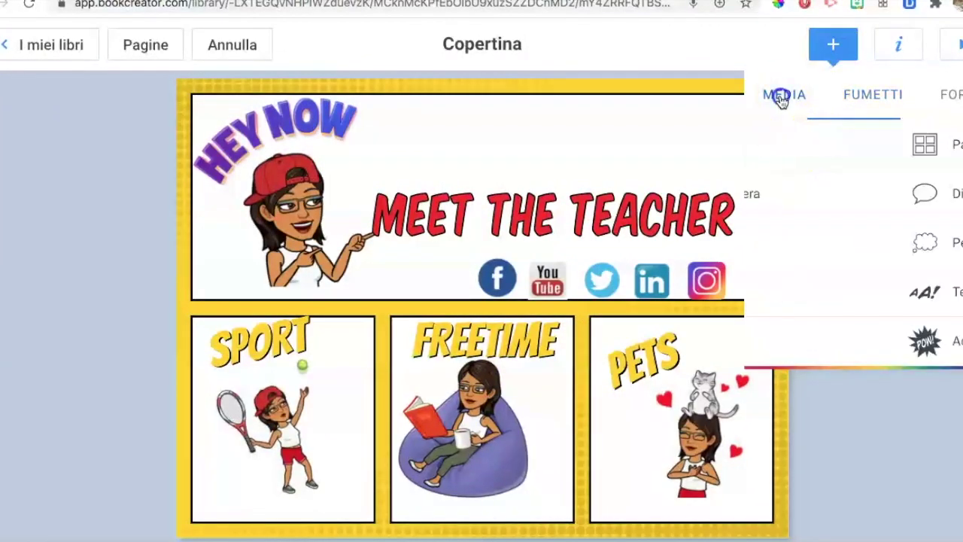
pyautogui.click(780, 146)
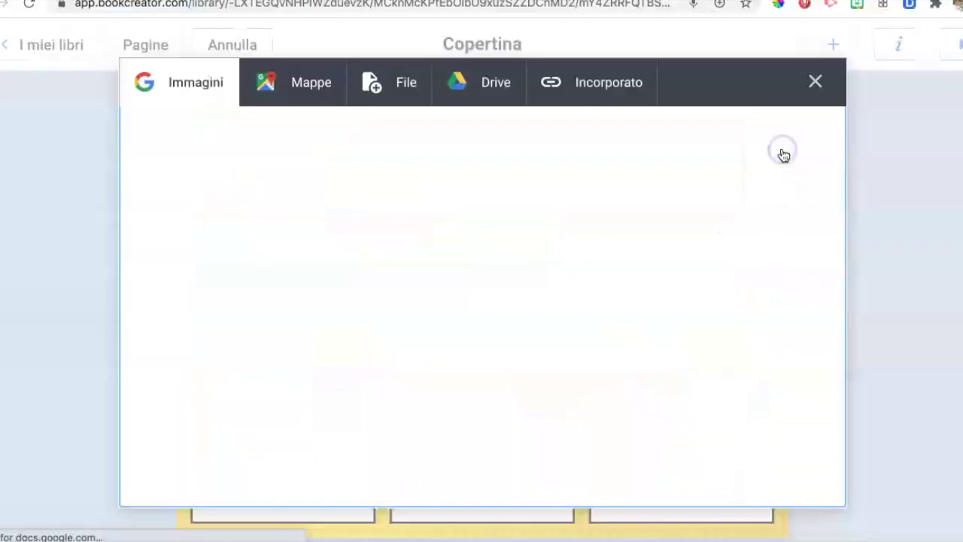
pyautogui.click(396, 82)
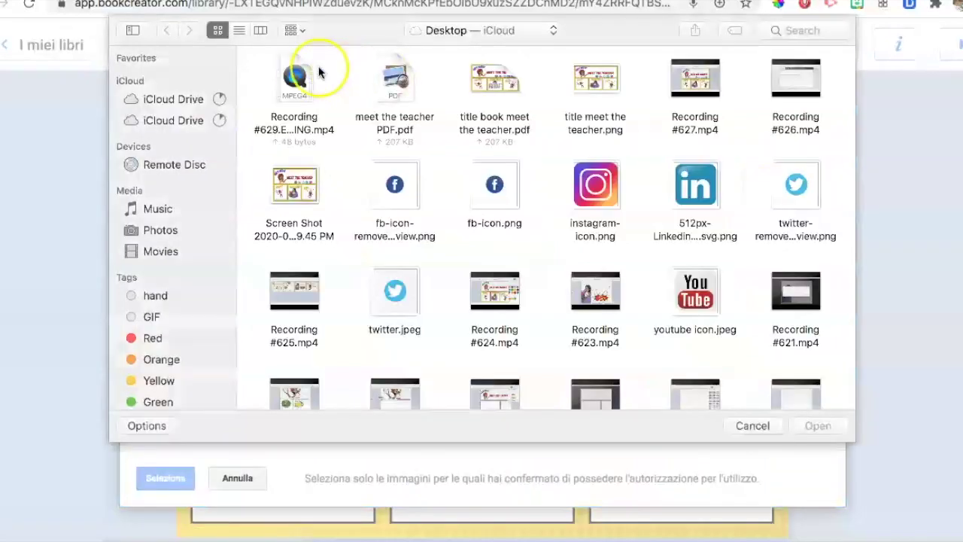
pyautogui.click(395, 76)
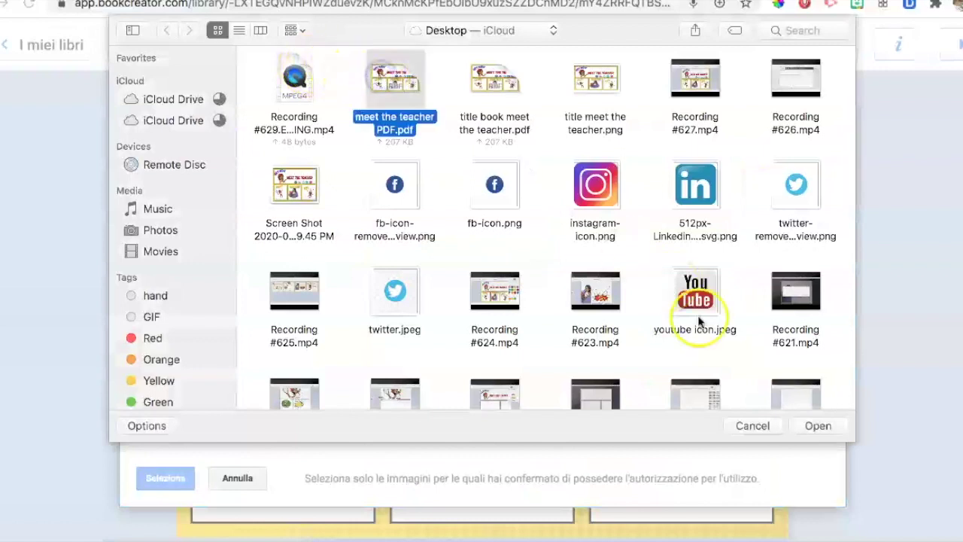
pyautogui.click(816, 426)
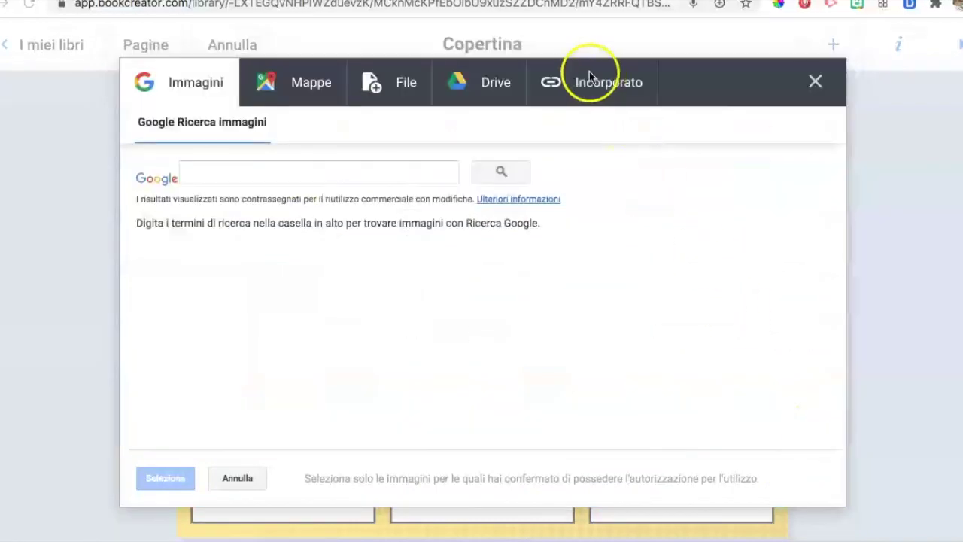
# Position the attached PDF in the top-right corner of the title banner.
pyautogui.moveTo(506, 303); pyautogui.dragTo(744, 154)
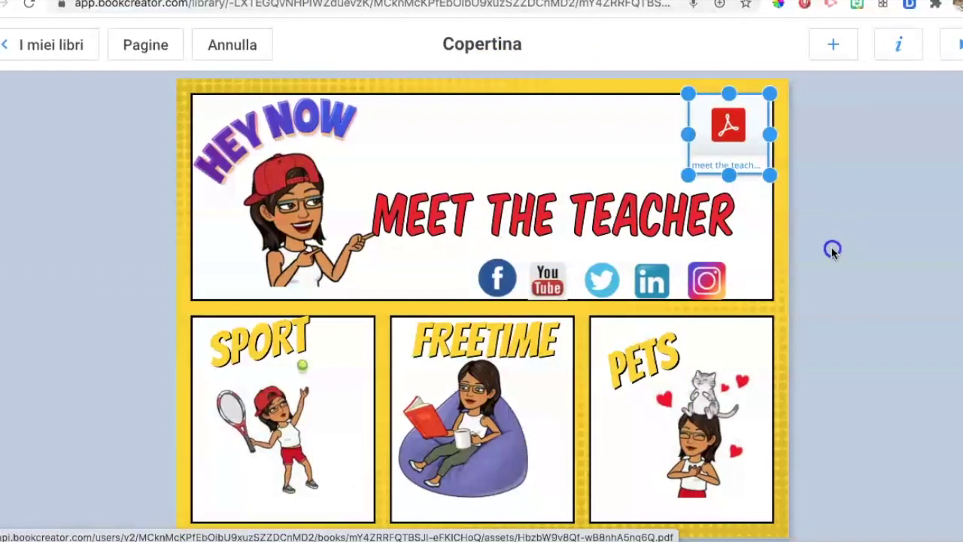
pyautogui.click(832, 250)
pyautogui.click(741, 123)
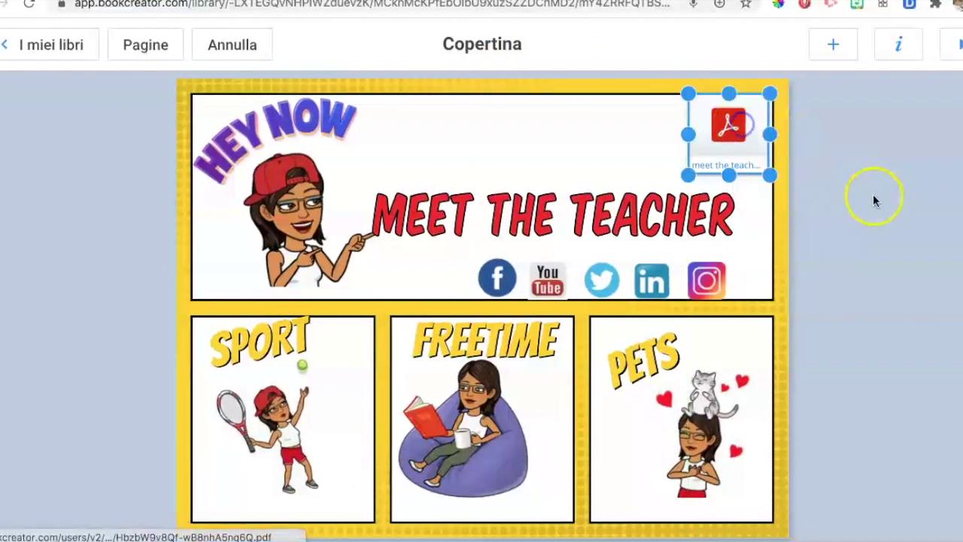
pyautogui.click(873, 200)
pyautogui.moveTo(739, 137); pyautogui.dragTo(743, 151)
pyautogui.click(855, 179)
pyautogui.click(734, 139)
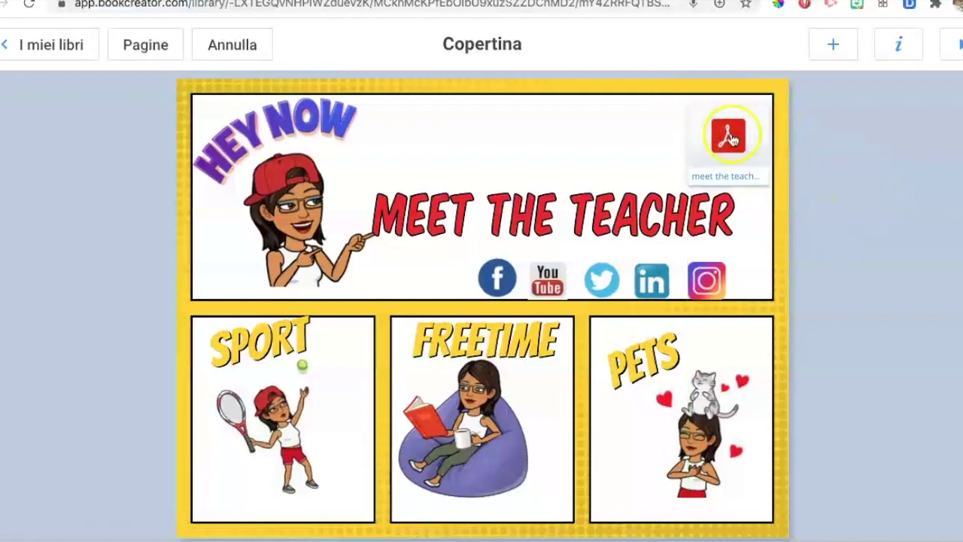
# View the embedded cover PDF, test a social icon link, then open the teacher's Twitter profile from it.
pyautogui.click(728, 138)
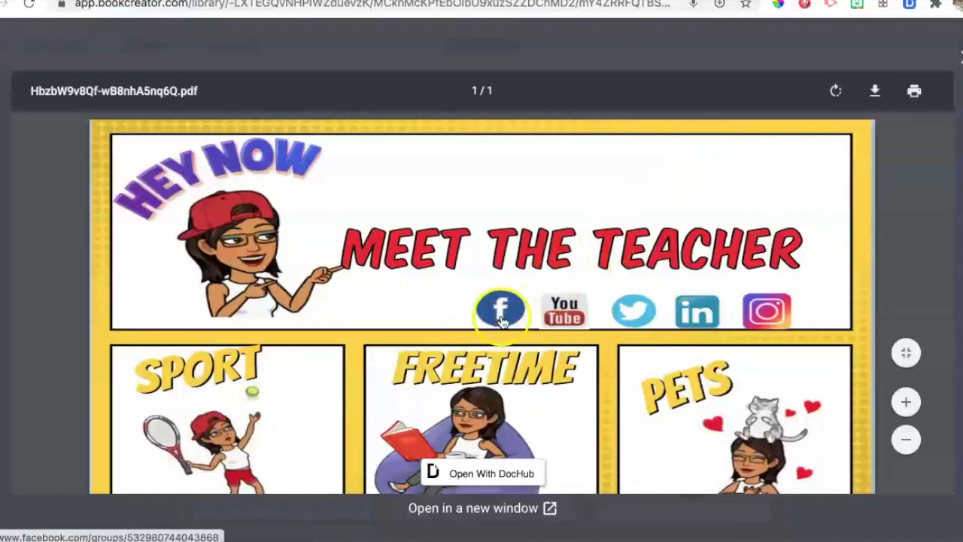
pyautogui.click(569, 321)
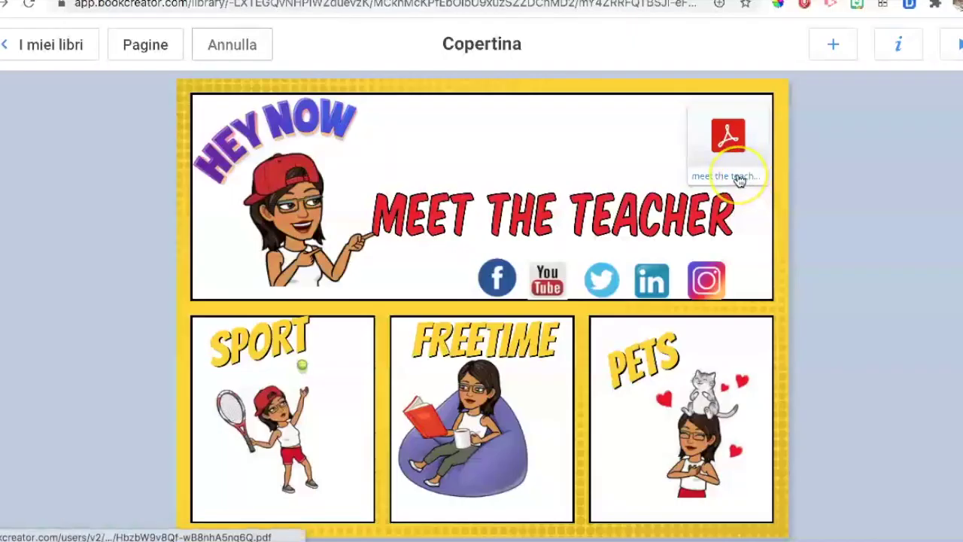
pyautogui.click(740, 181)
pyautogui.click(737, 179)
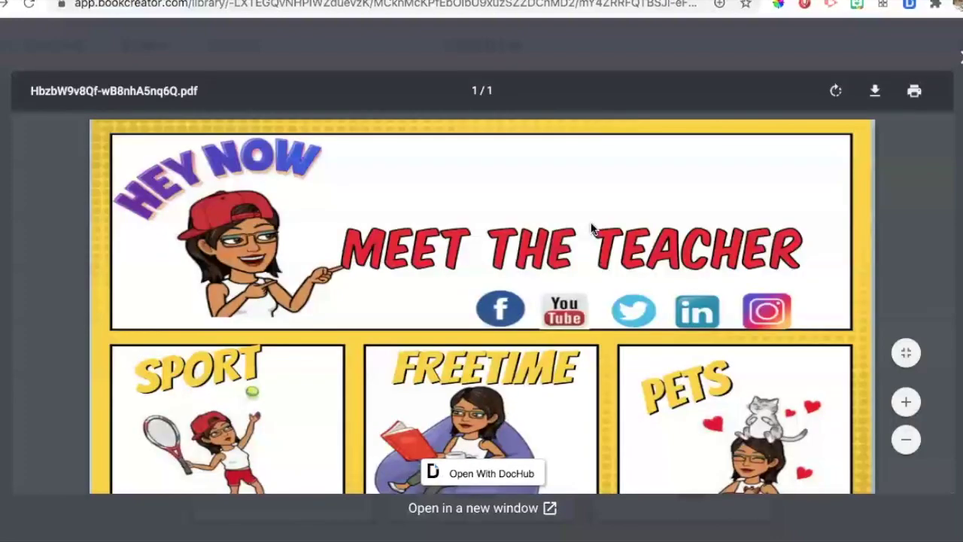
pyautogui.scroll(-2, 439, 391)
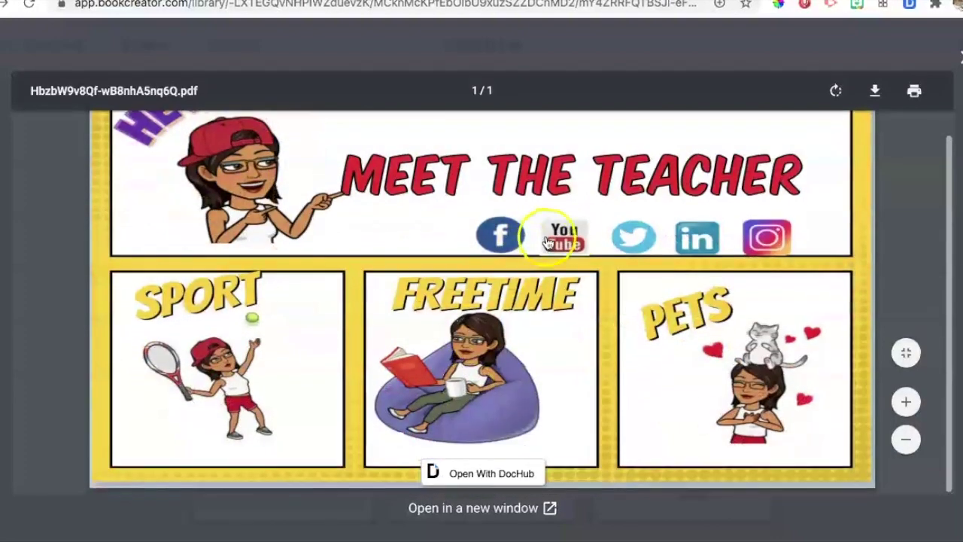
pyautogui.click(632, 237)
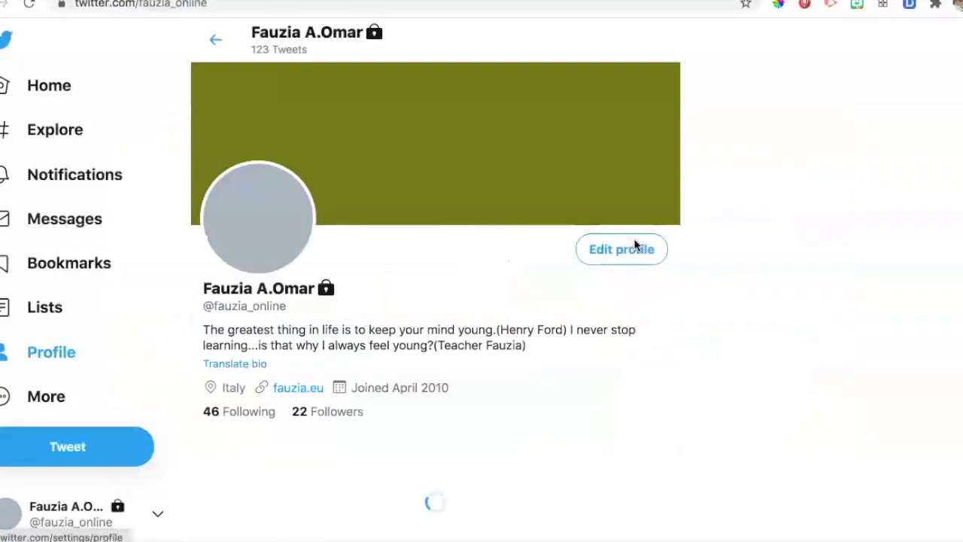